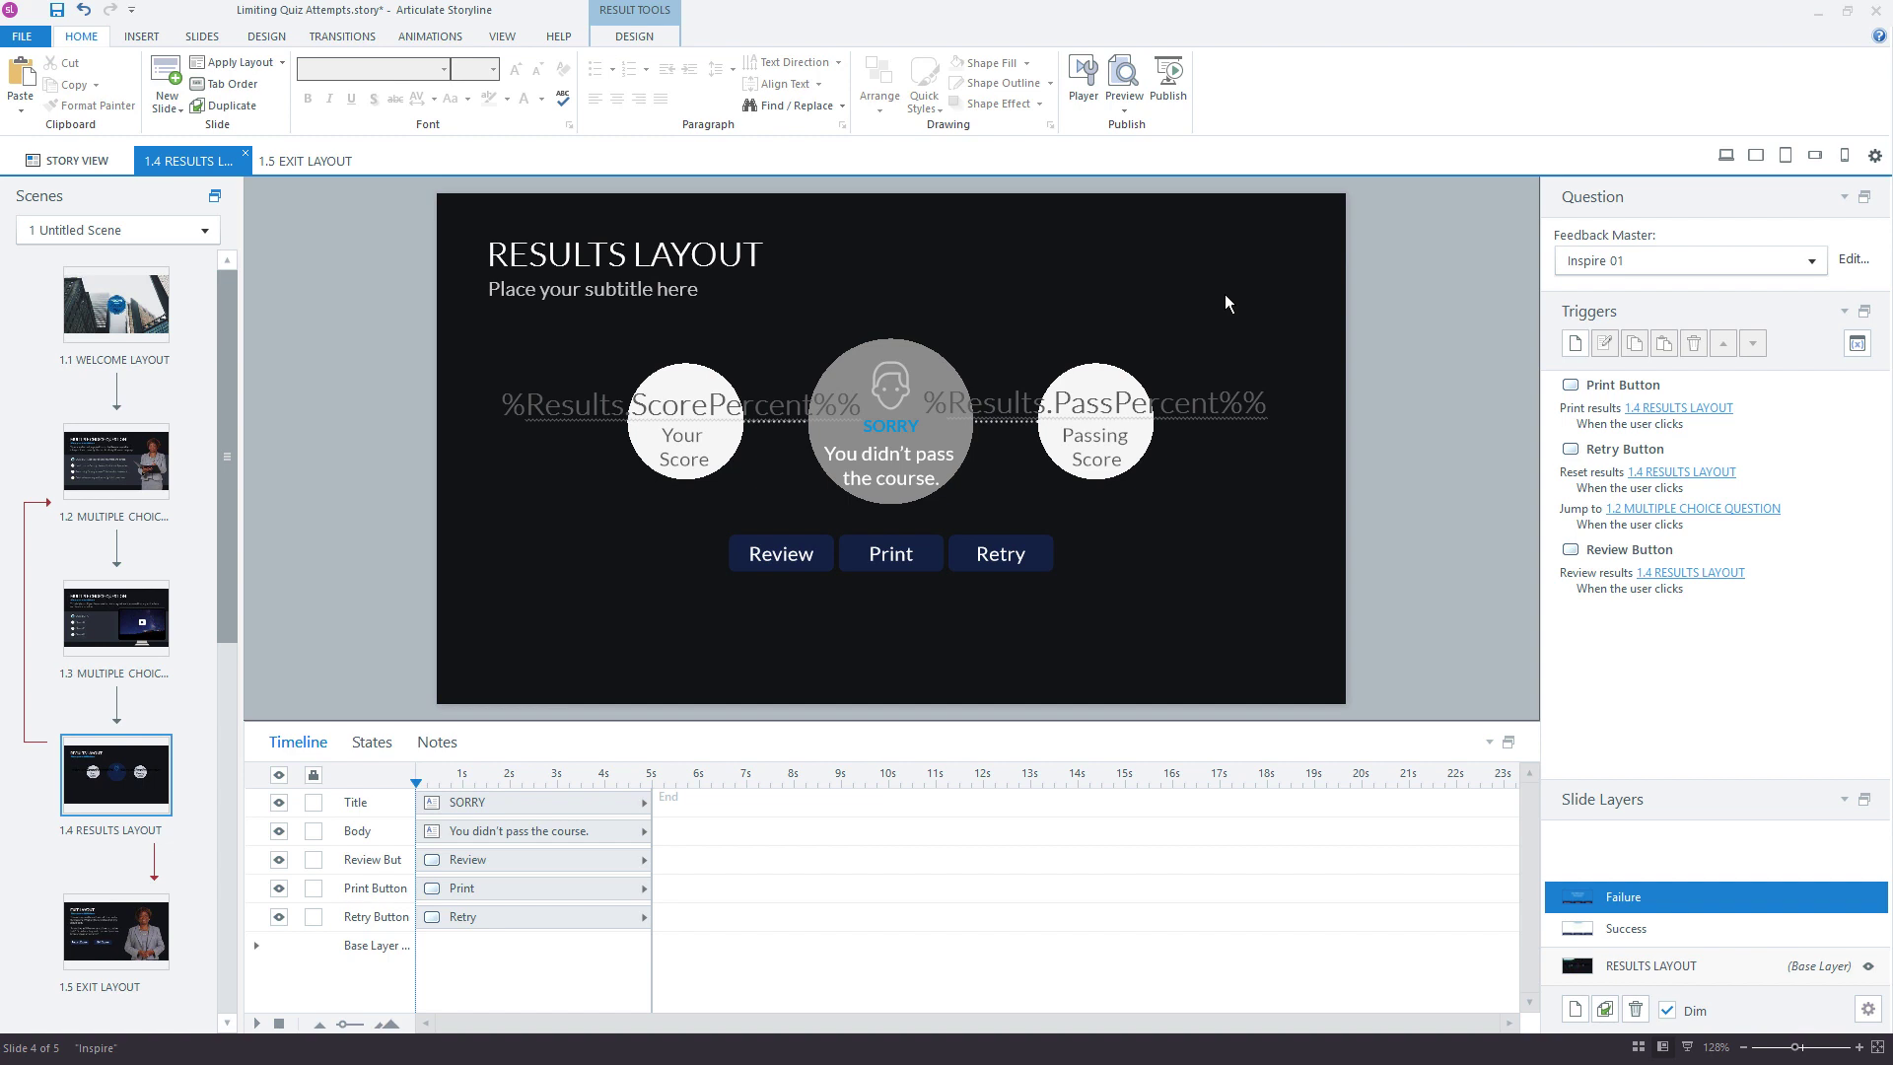
Step: Select the Retry button on the Failure layer to review its reset and jump triggers
click(993, 567)
click(1013, 572)
click(1018, 570)
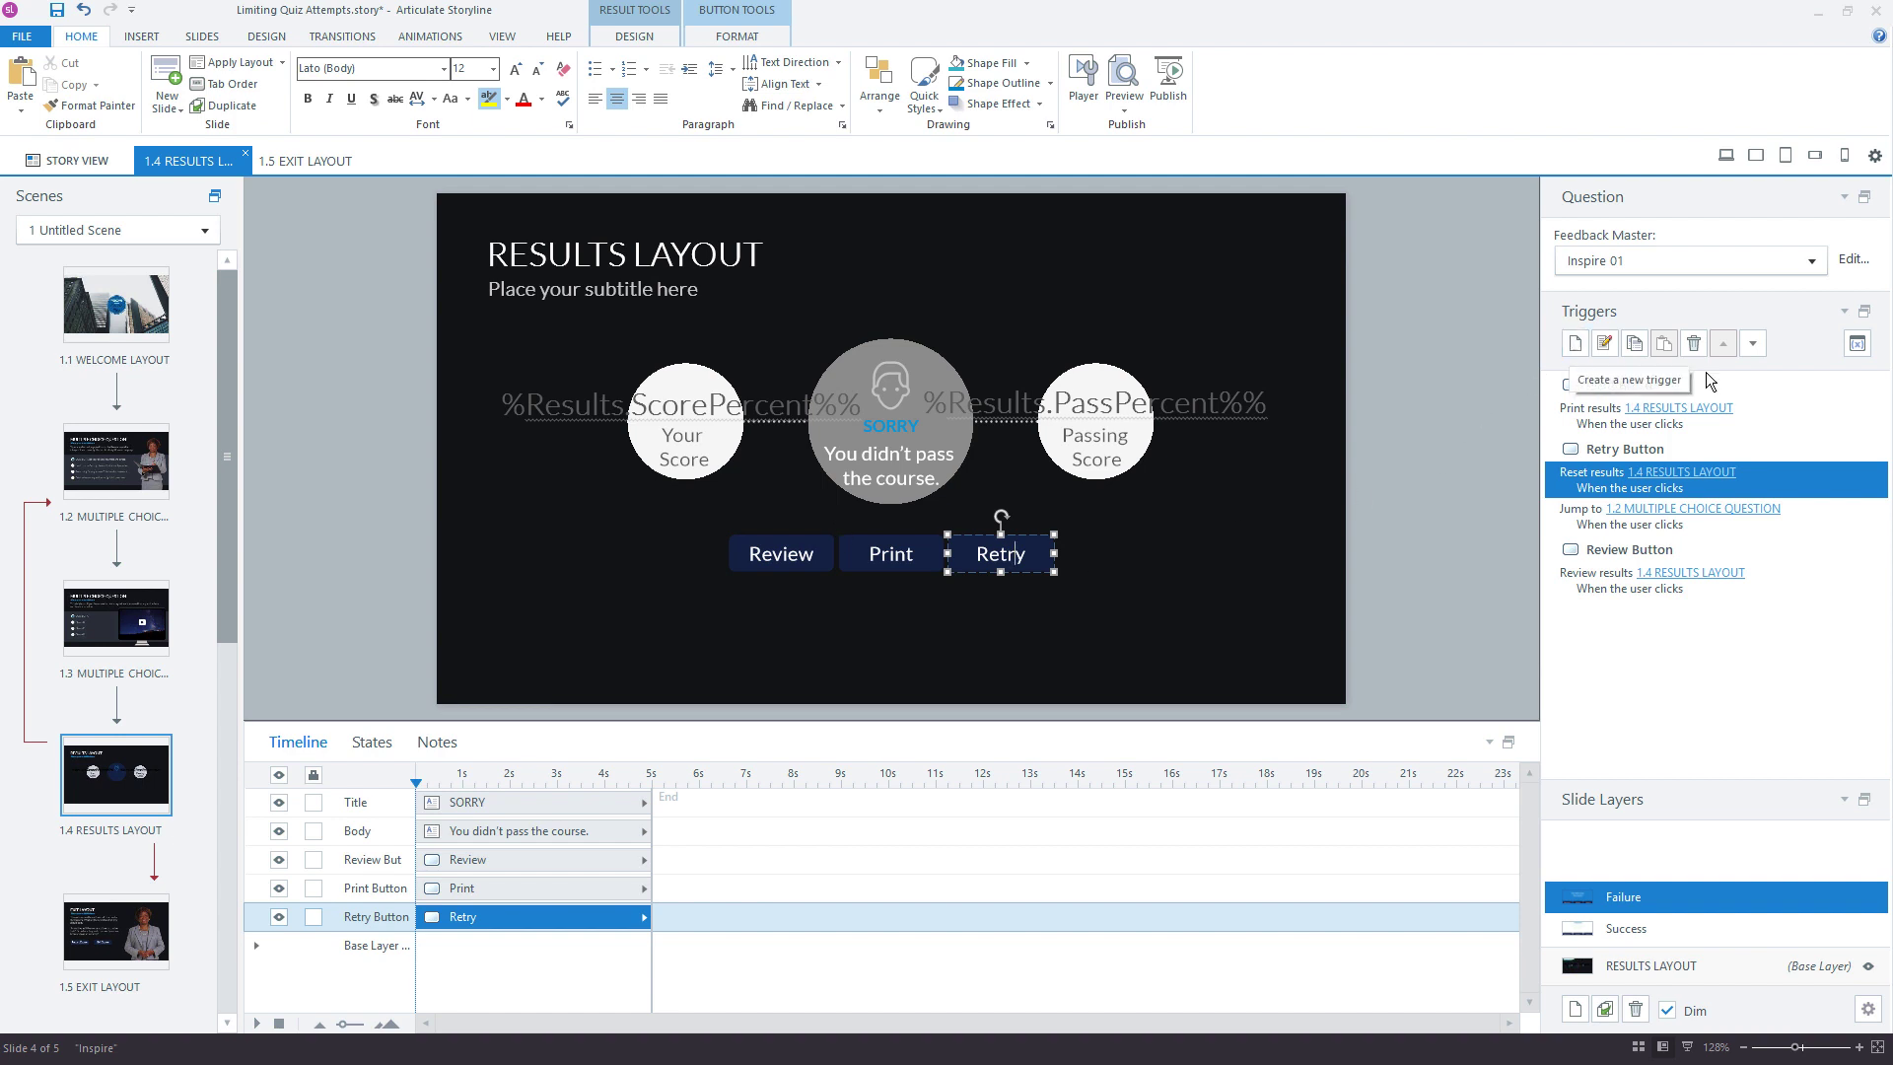
Step: In project variables, add QuizAttempts as a Number variable with default value 0
click(1851, 353)
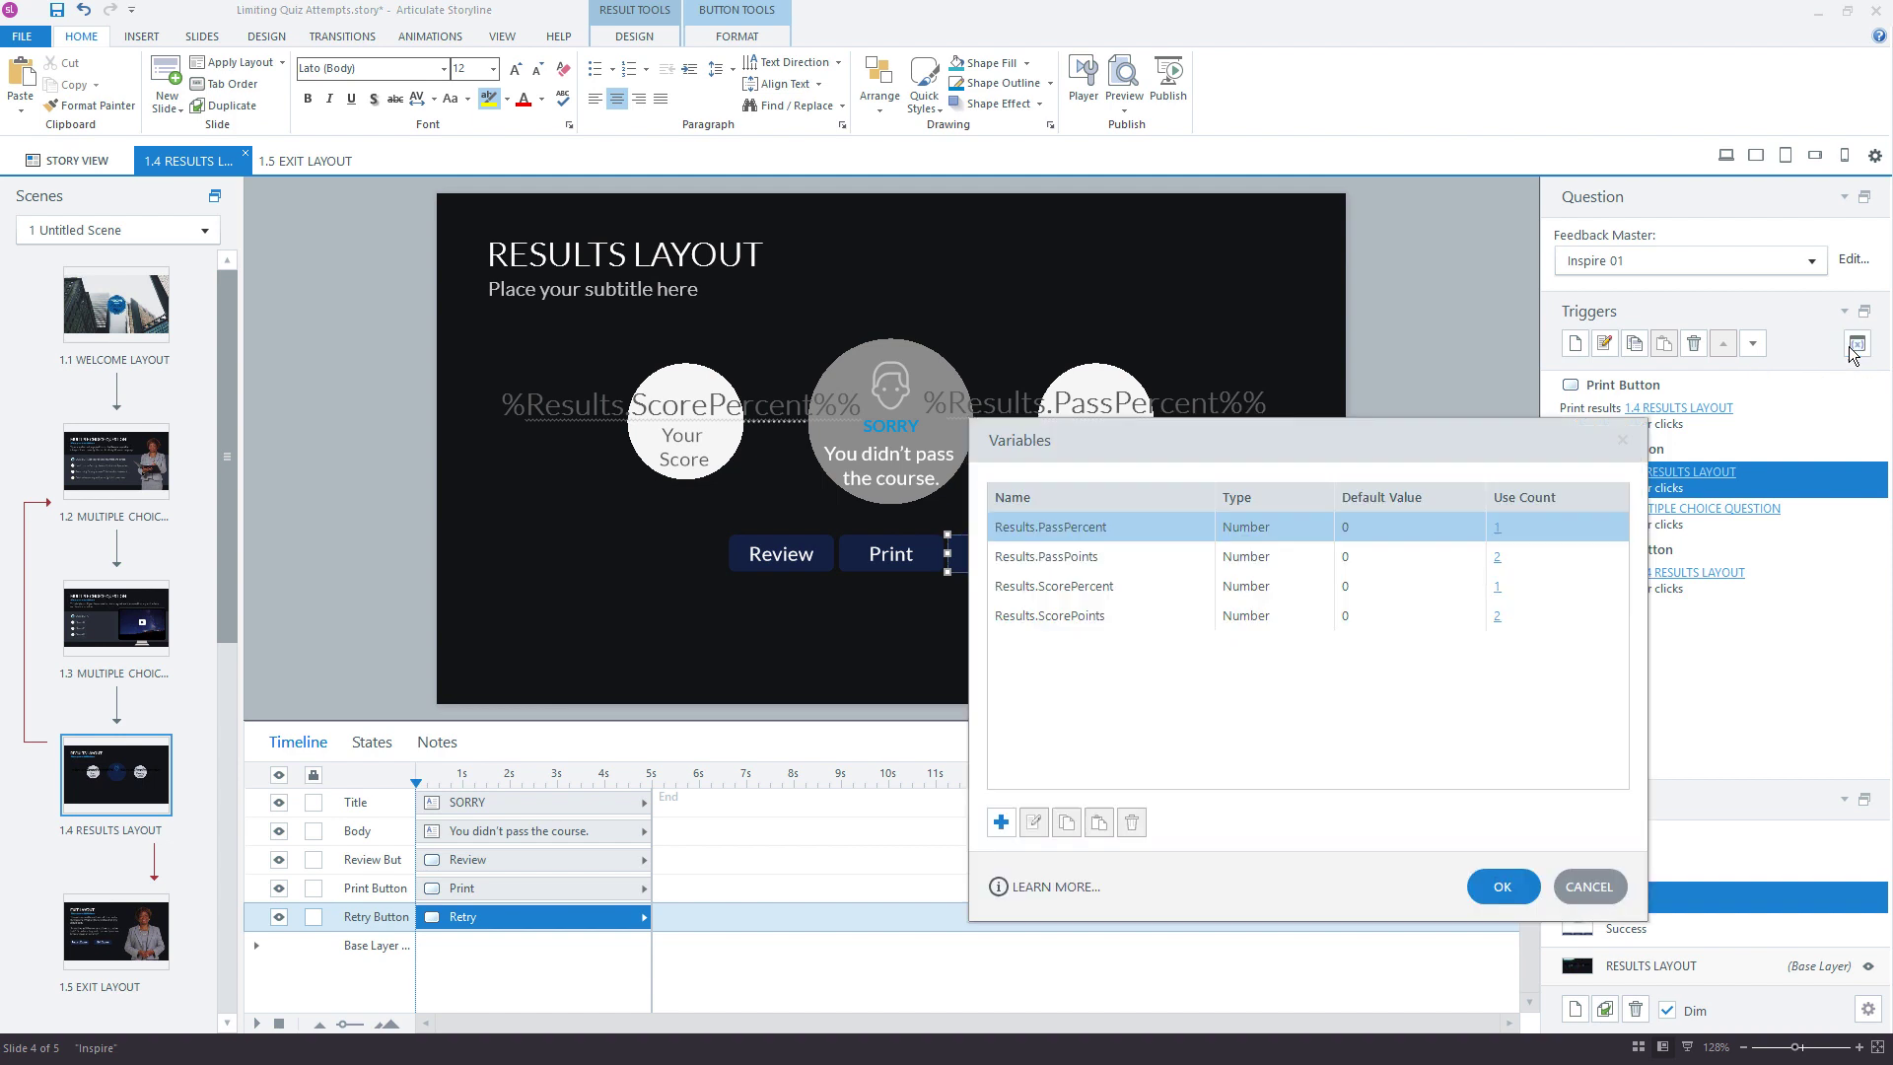
mouse_move(1496, 437)
mouse_down()
mouse_move(1469, 428)
mouse_move(1480, 235)
mouse_up()
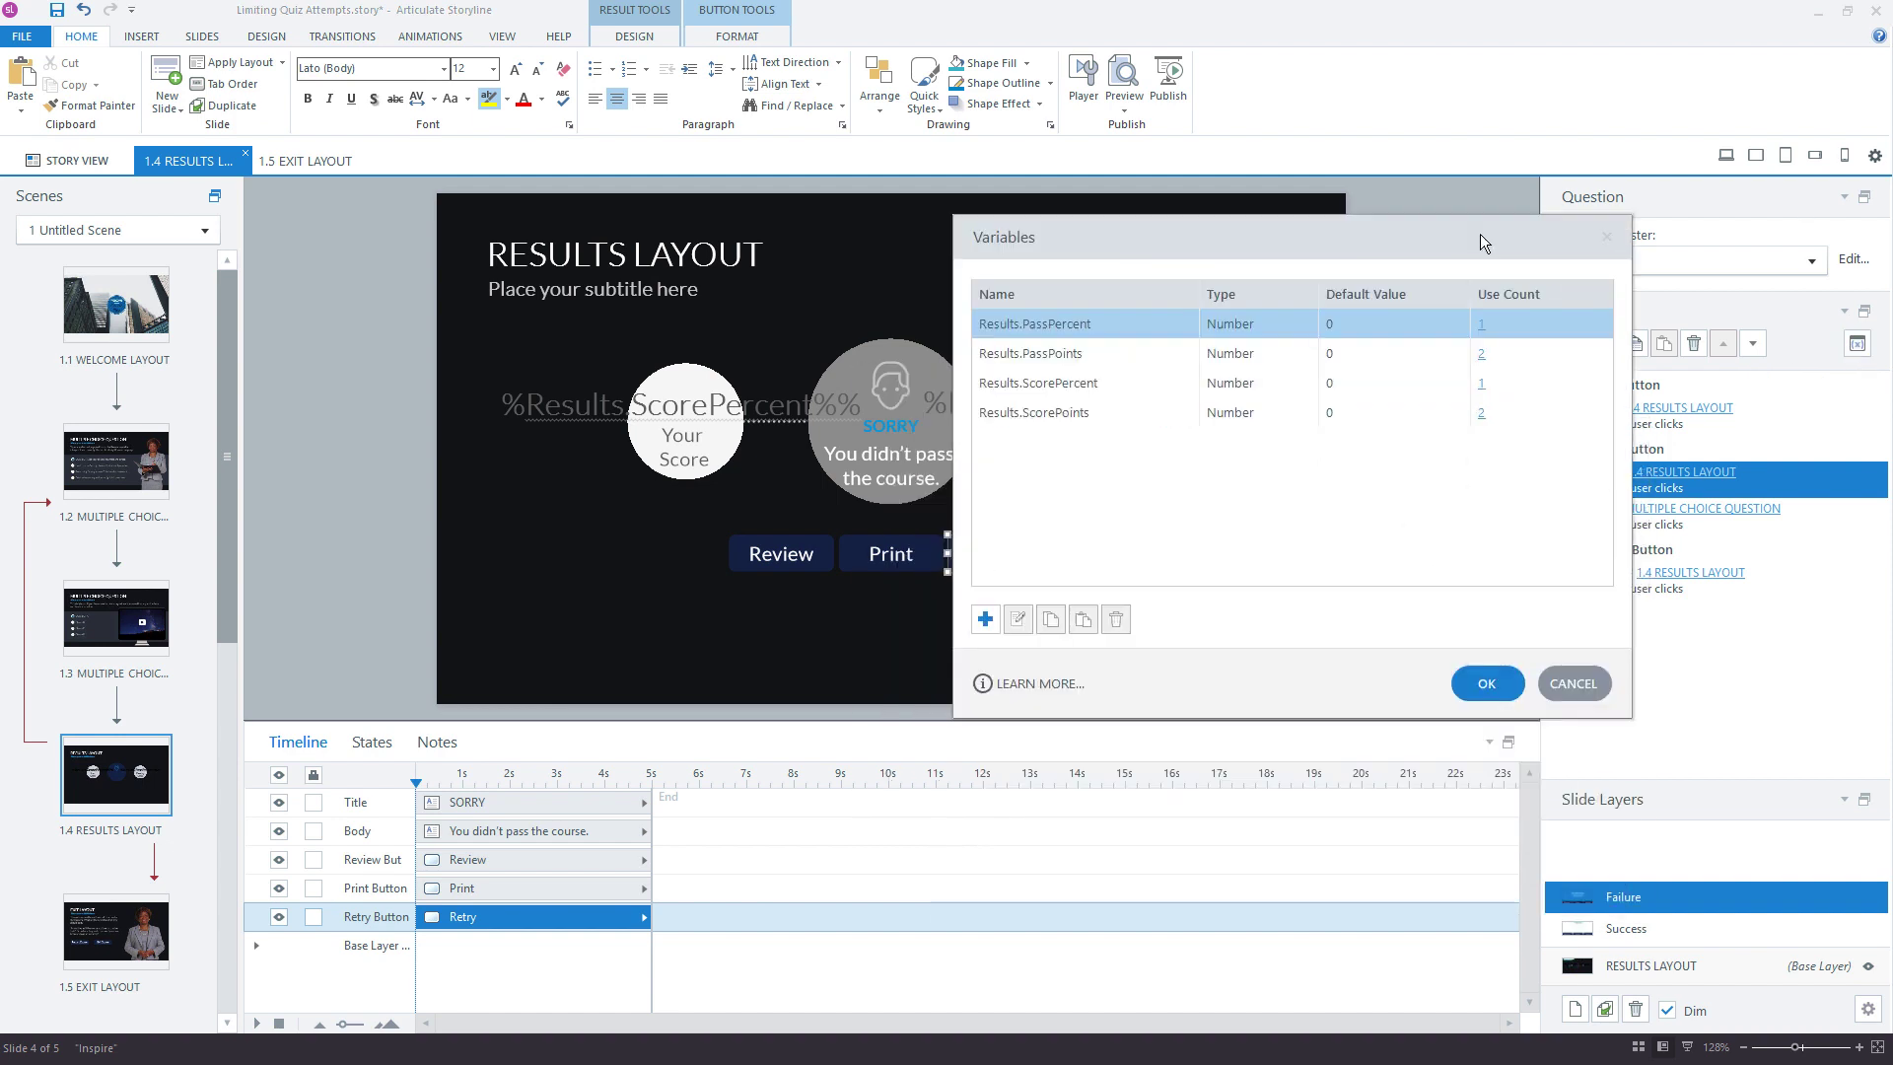
click(985, 619)
text(Q)
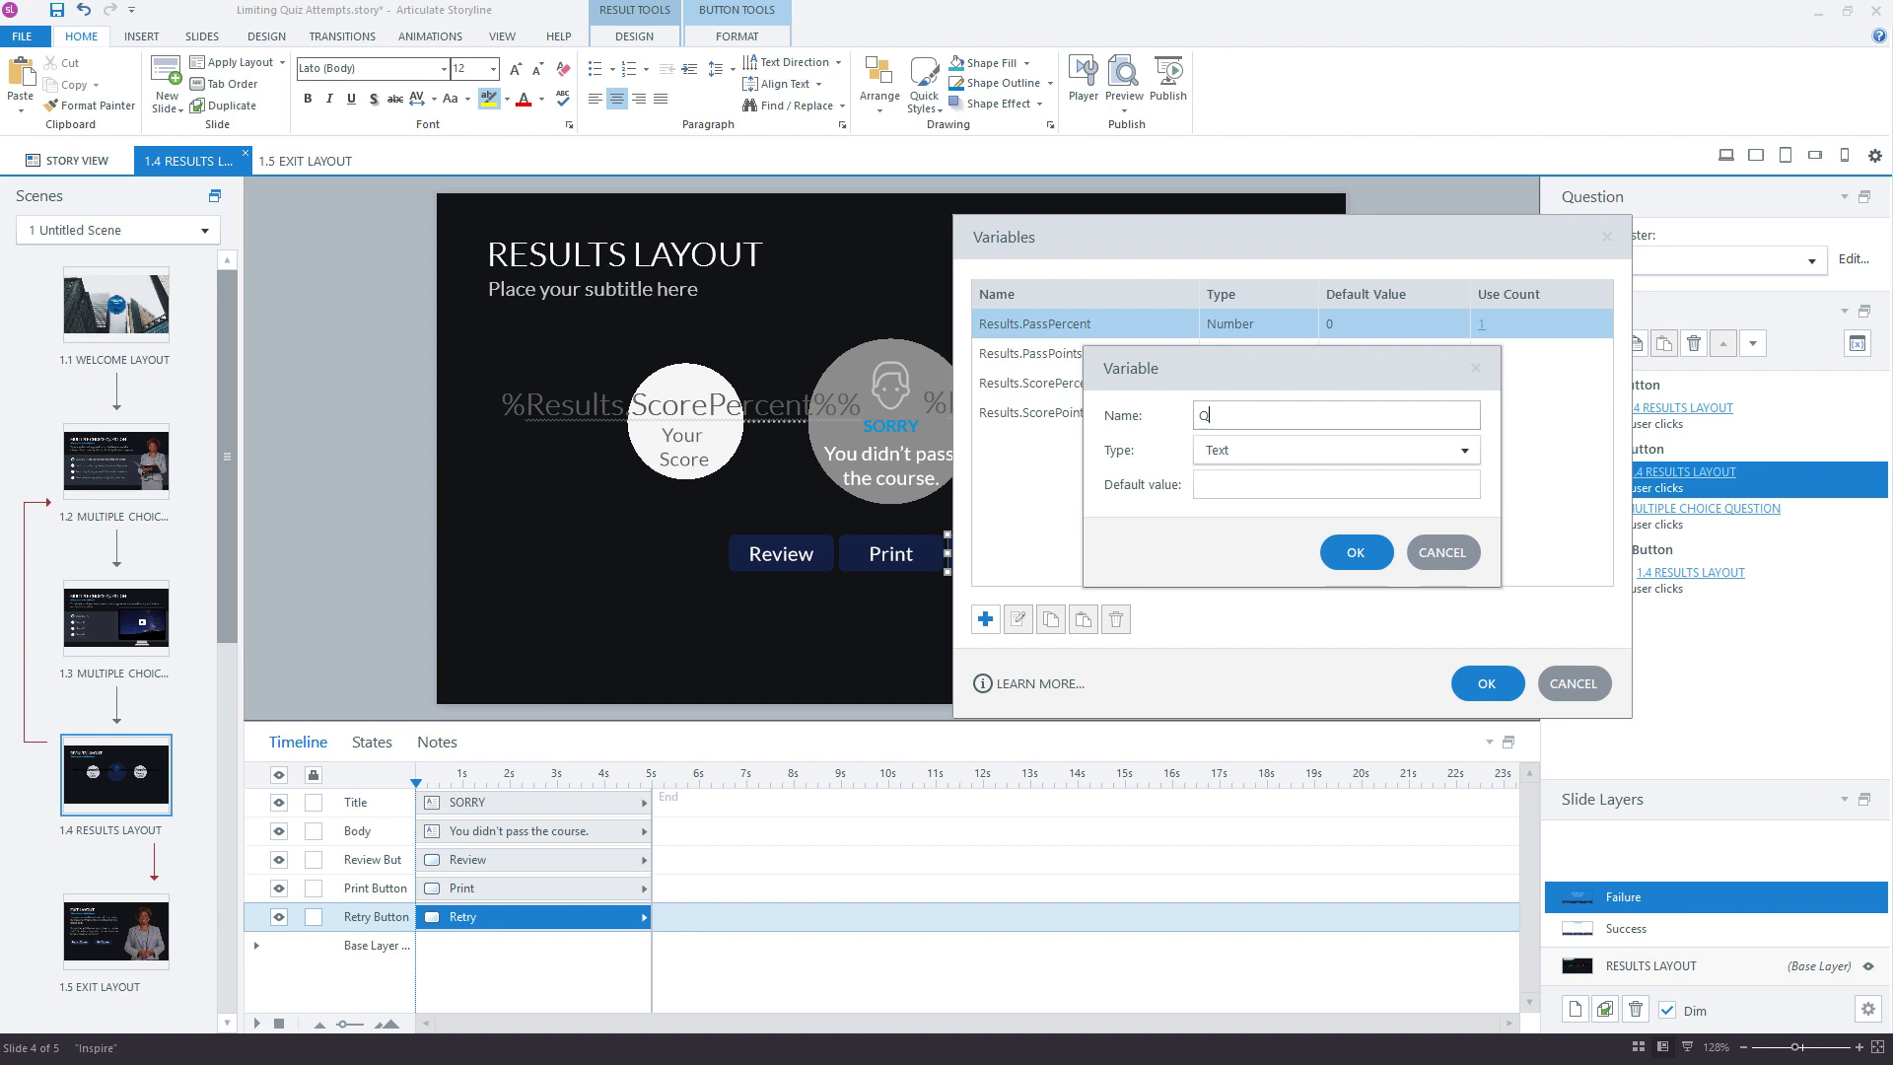
text(uizAttempts)
click(1252, 443)
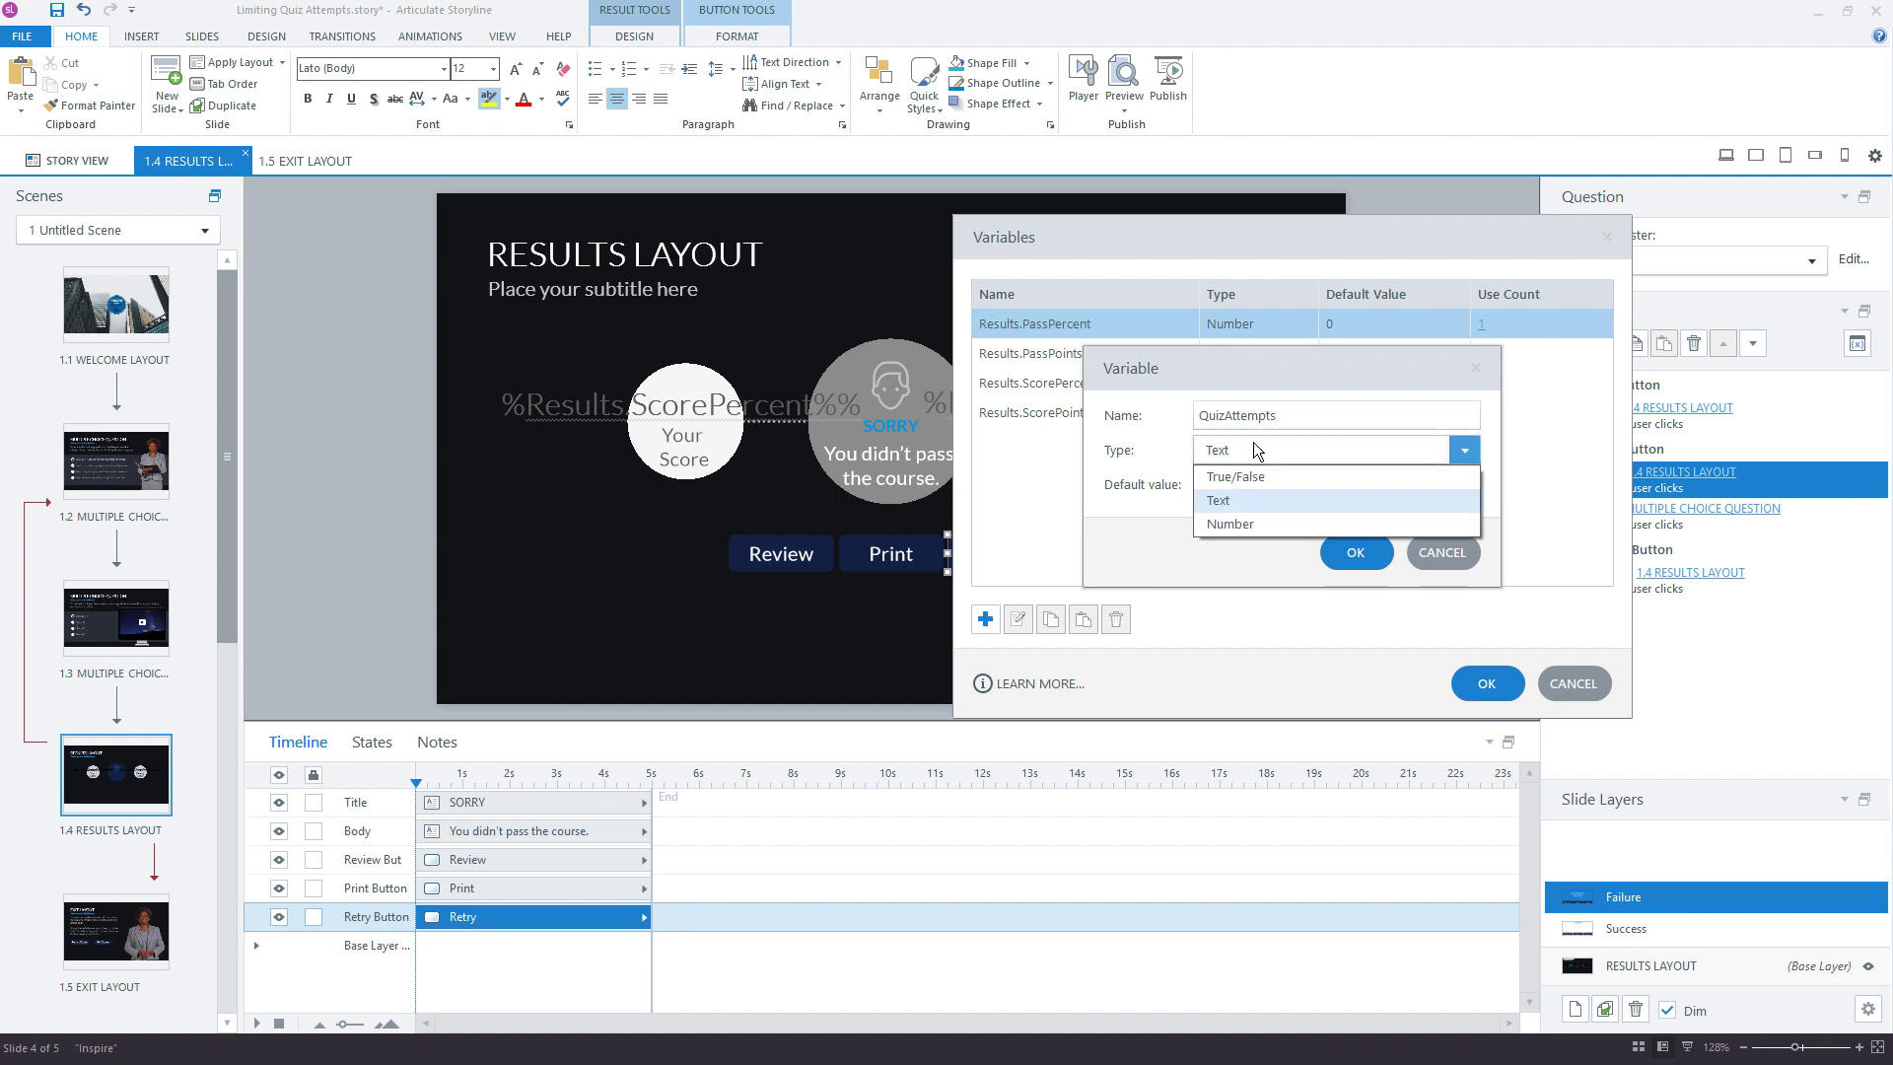
click(1244, 524)
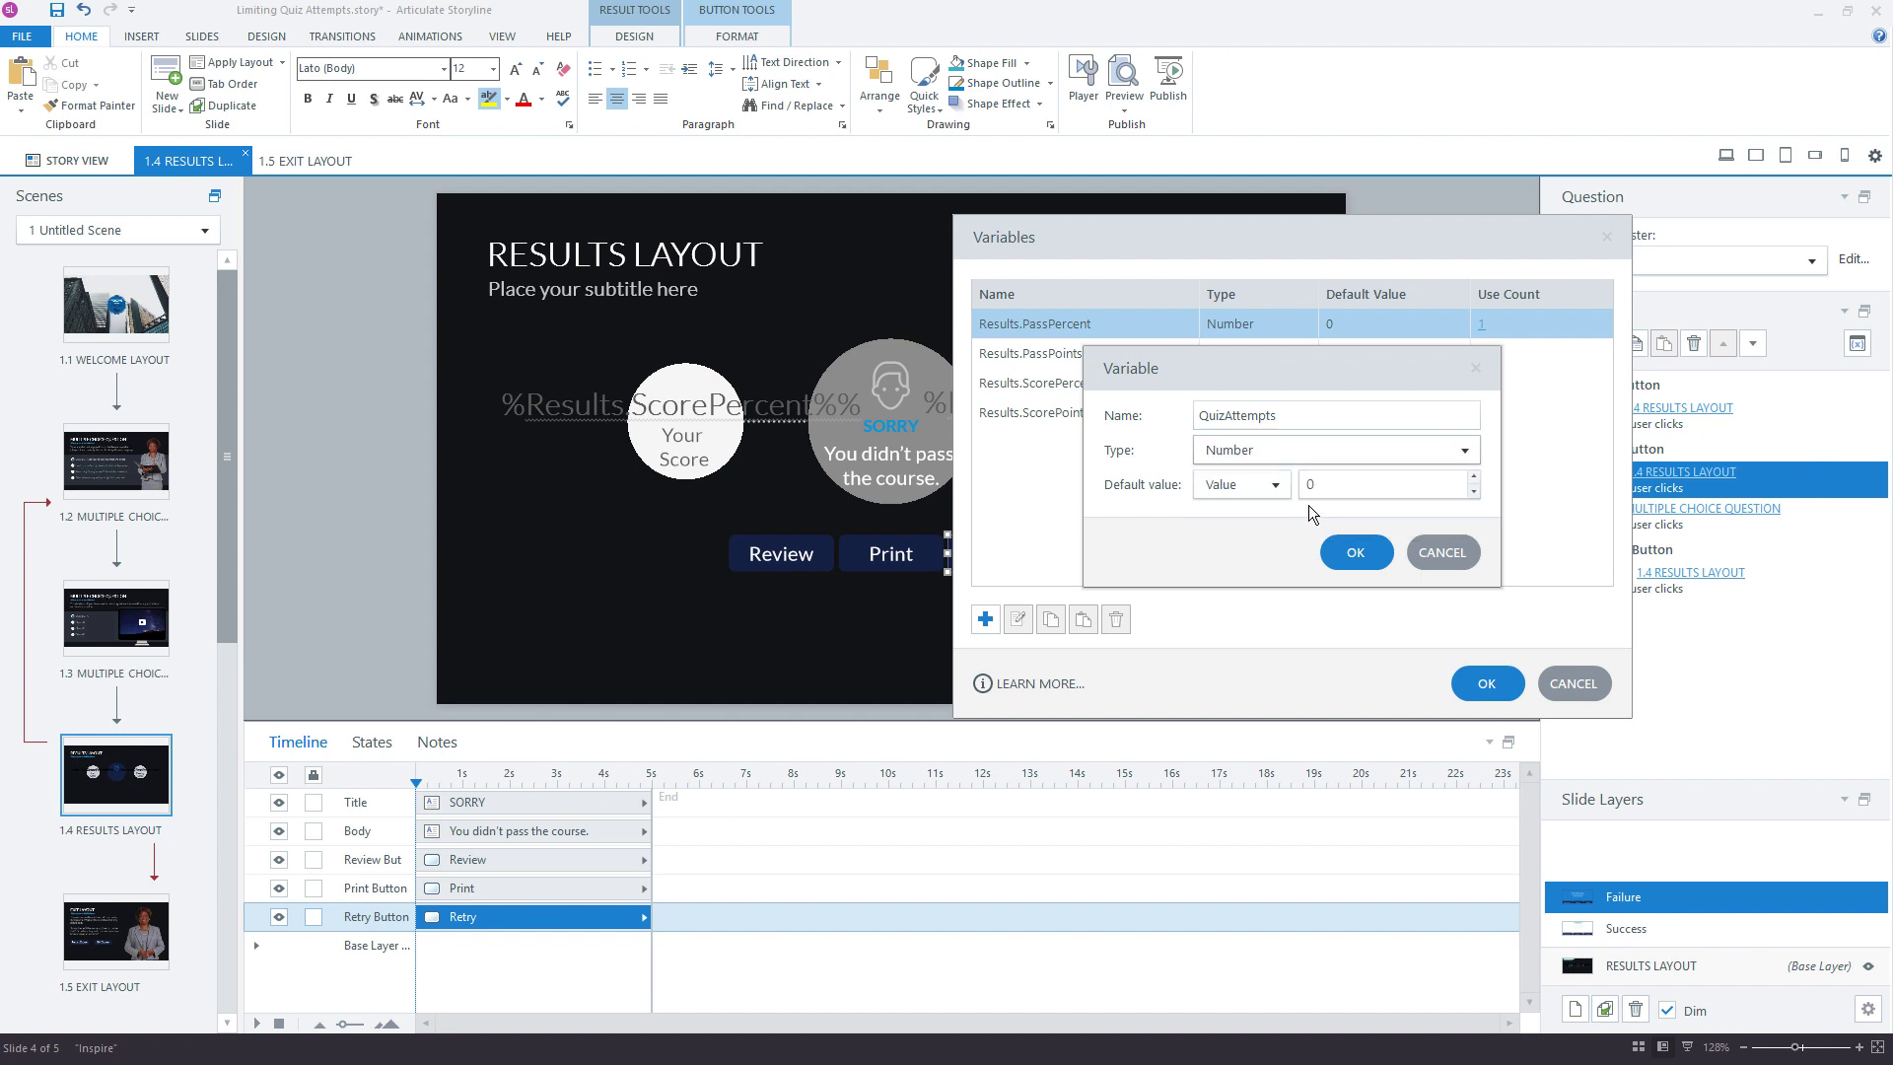
click(1345, 549)
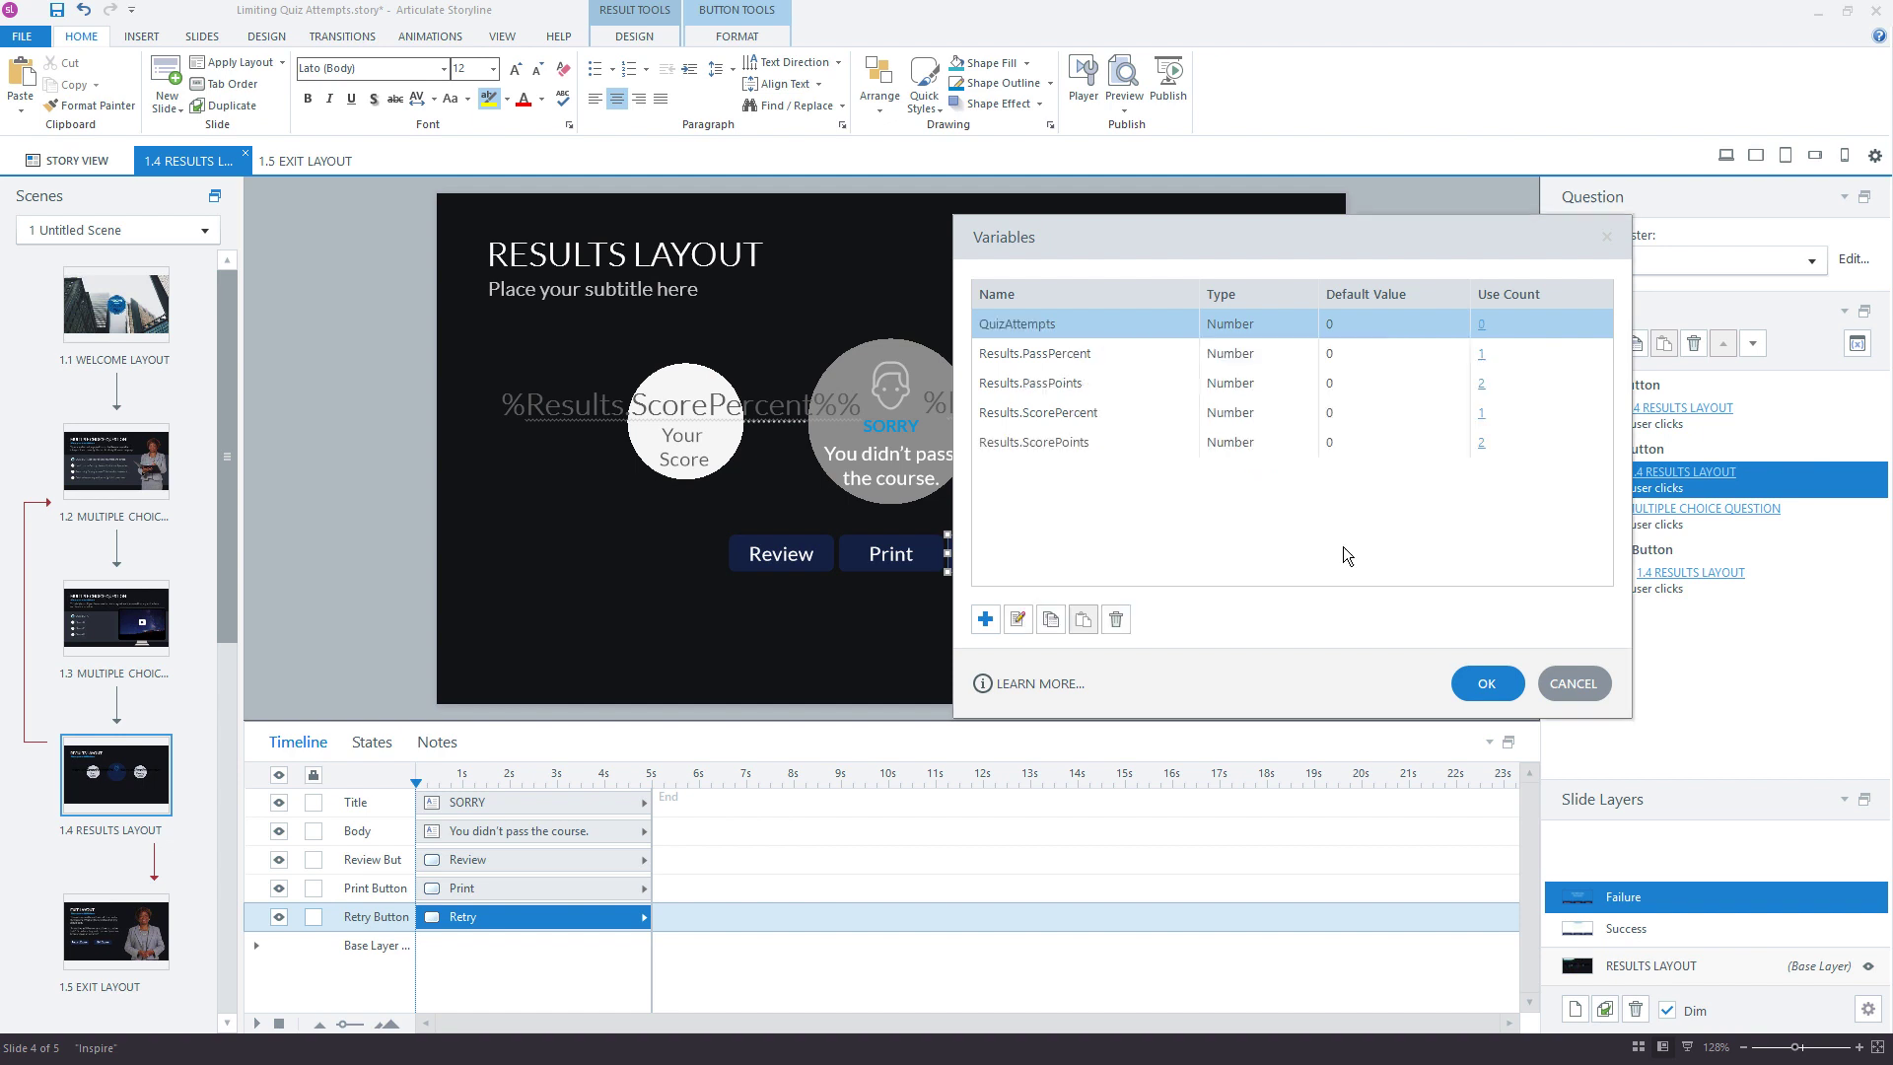
Step: Close the Variables dialog and reselect the Retry button on the Failure layer
click(1488, 684)
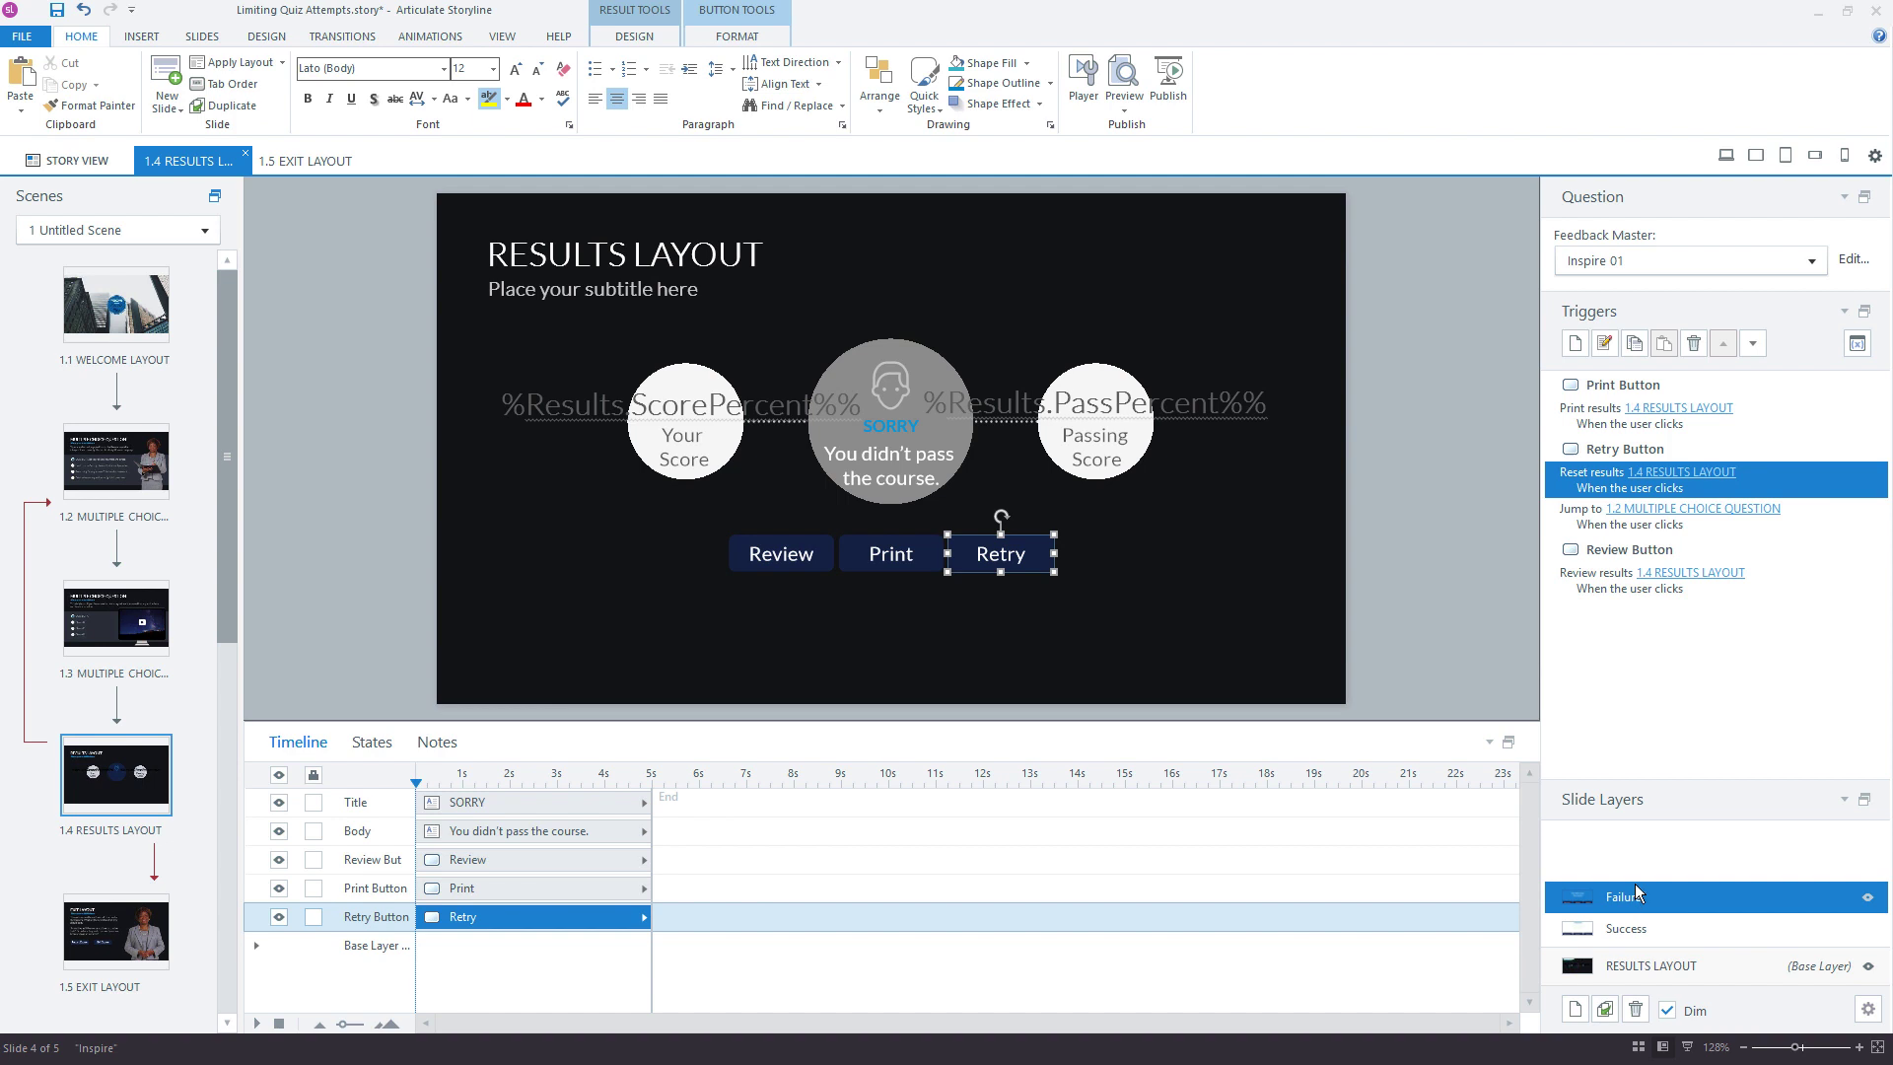
click(1015, 575)
Step: Give the Retry button an Adjust variable trigger: QuizAttempts, + Add, value 1
click(1574, 344)
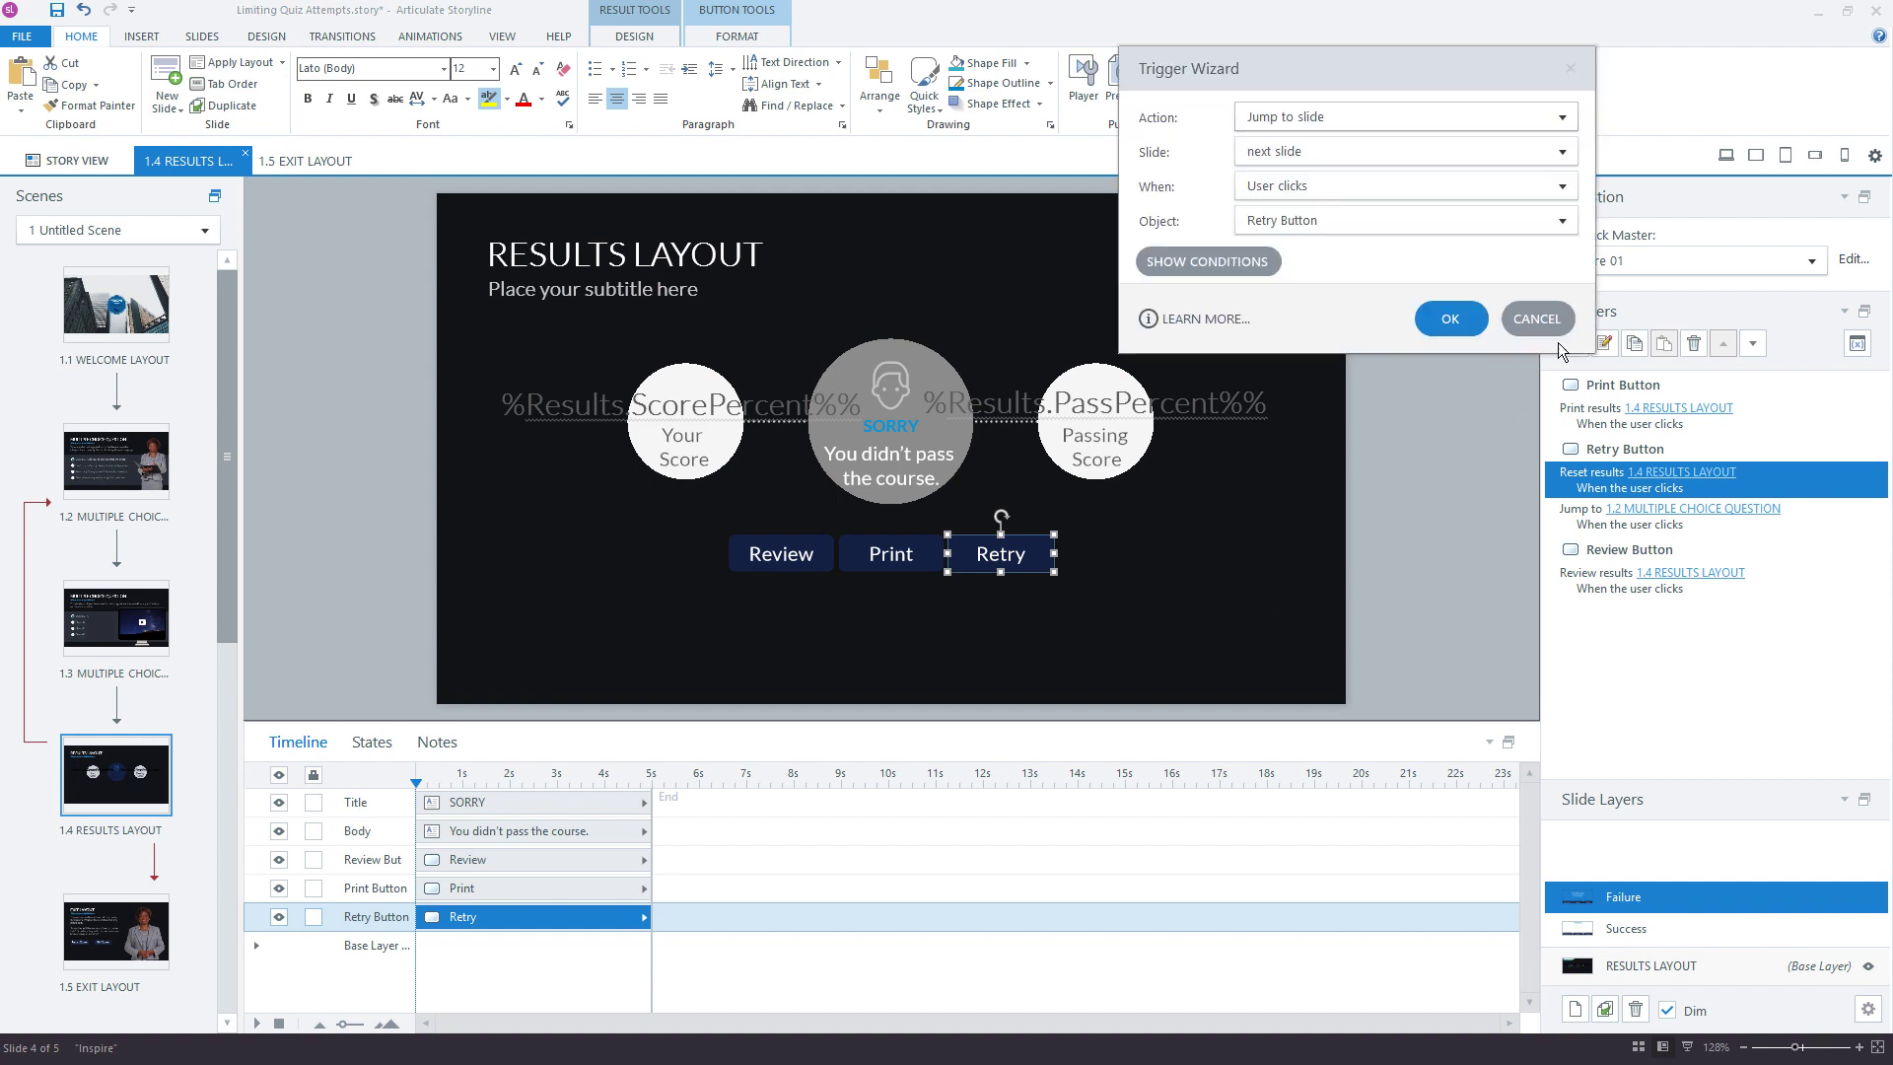
drag(1252, 63, 1192, 65)
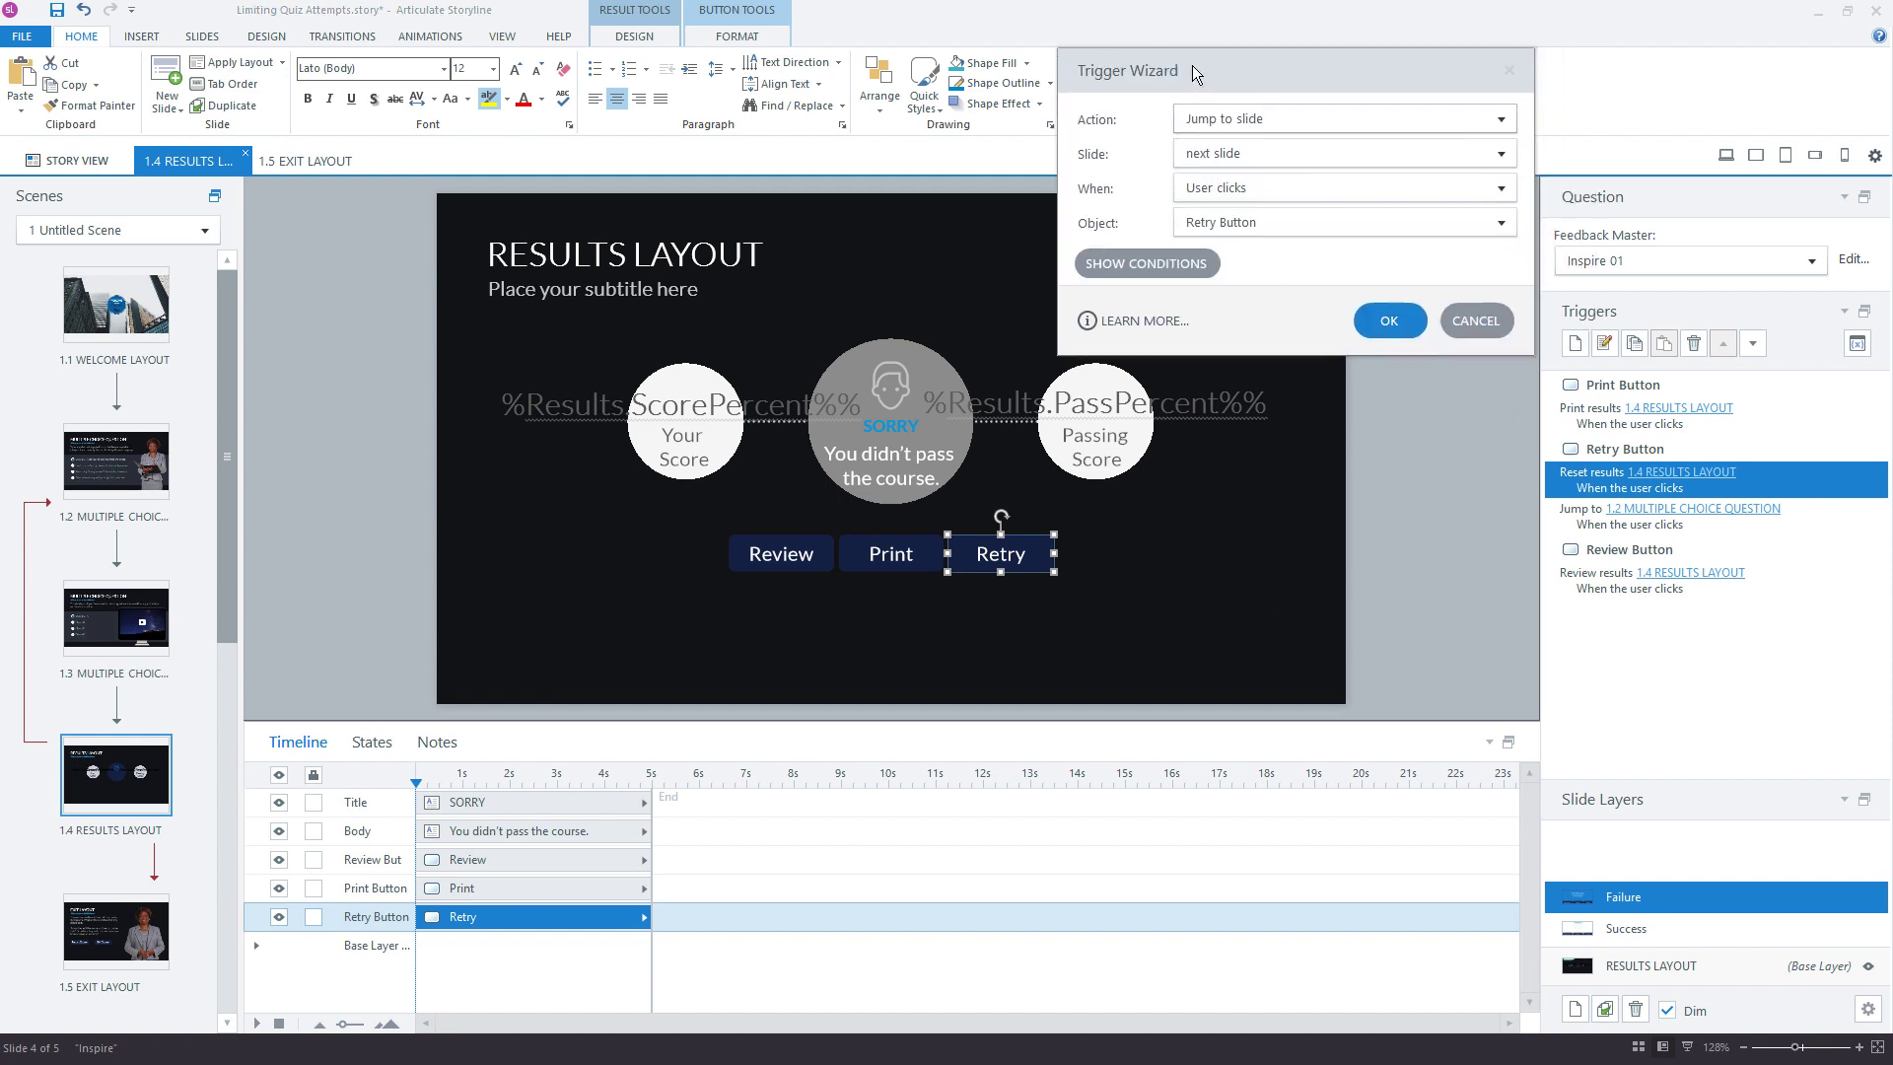
click(1224, 118)
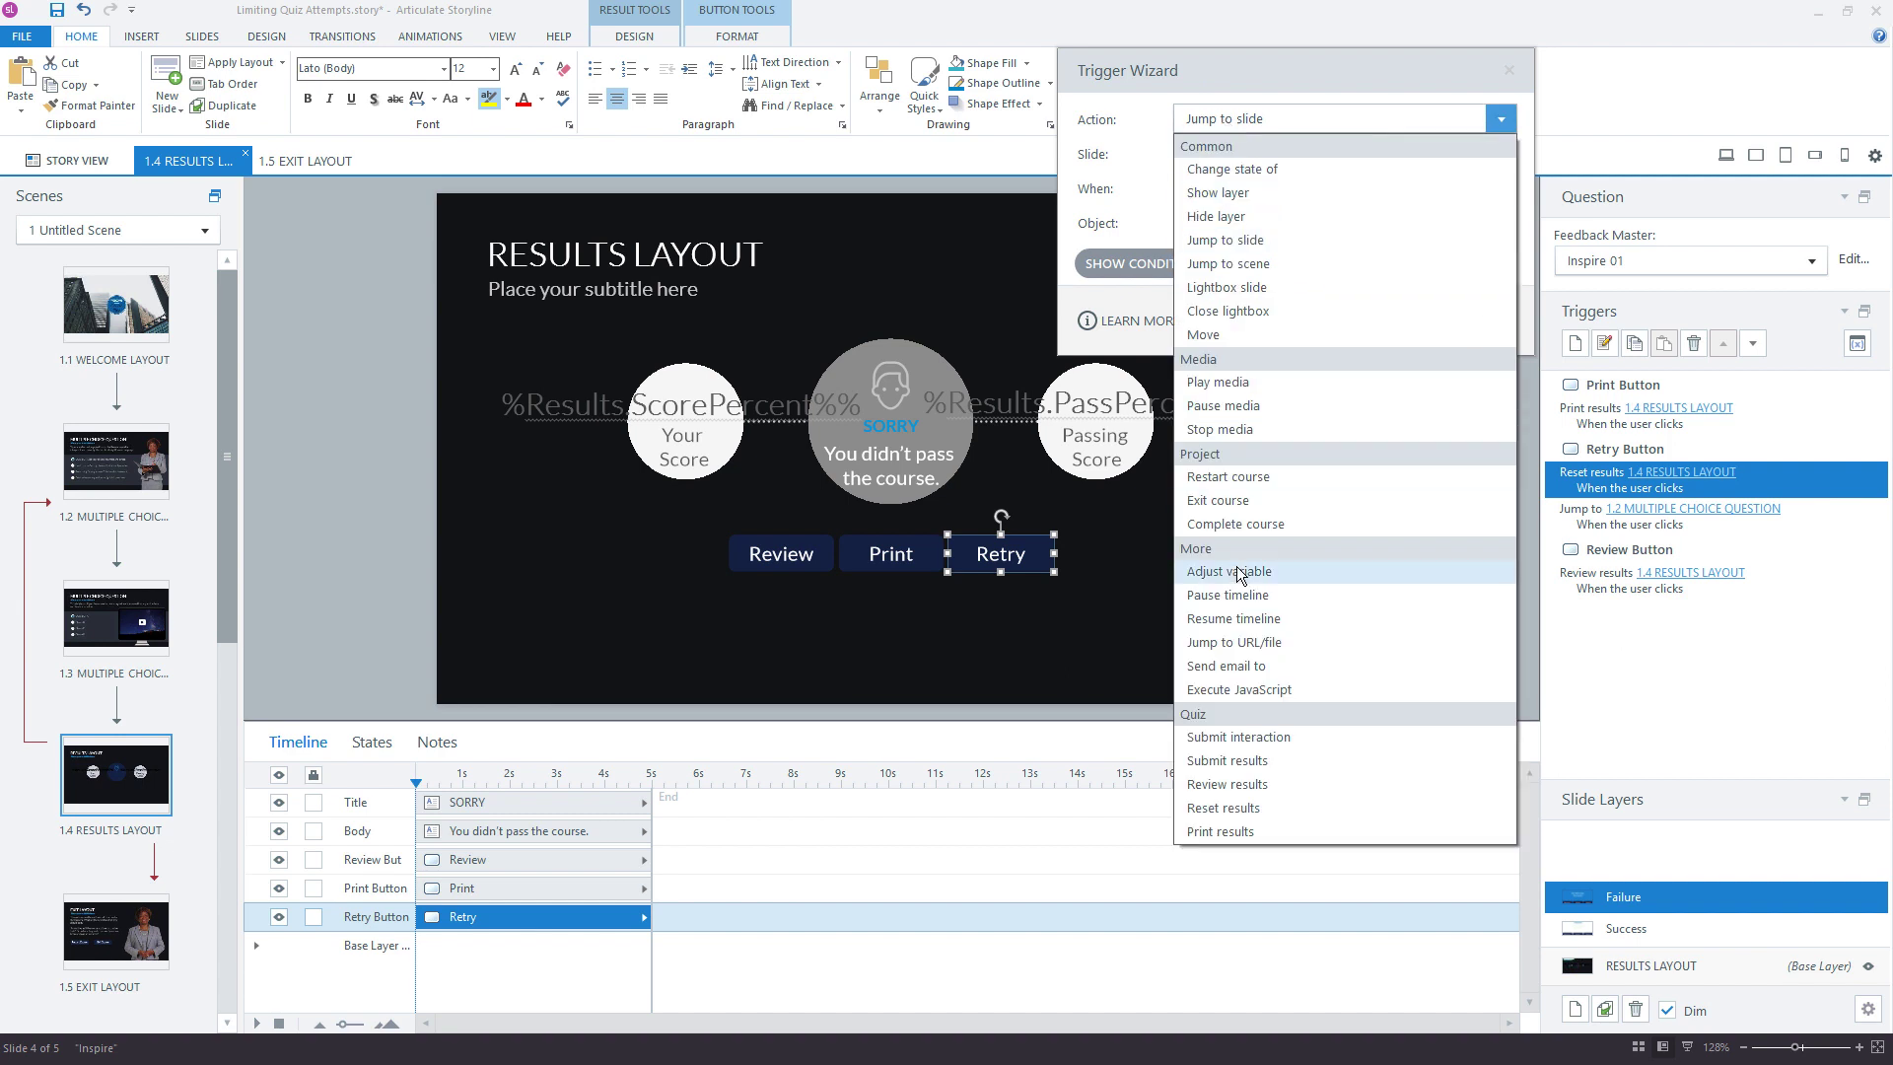
click(1239, 572)
click(1257, 146)
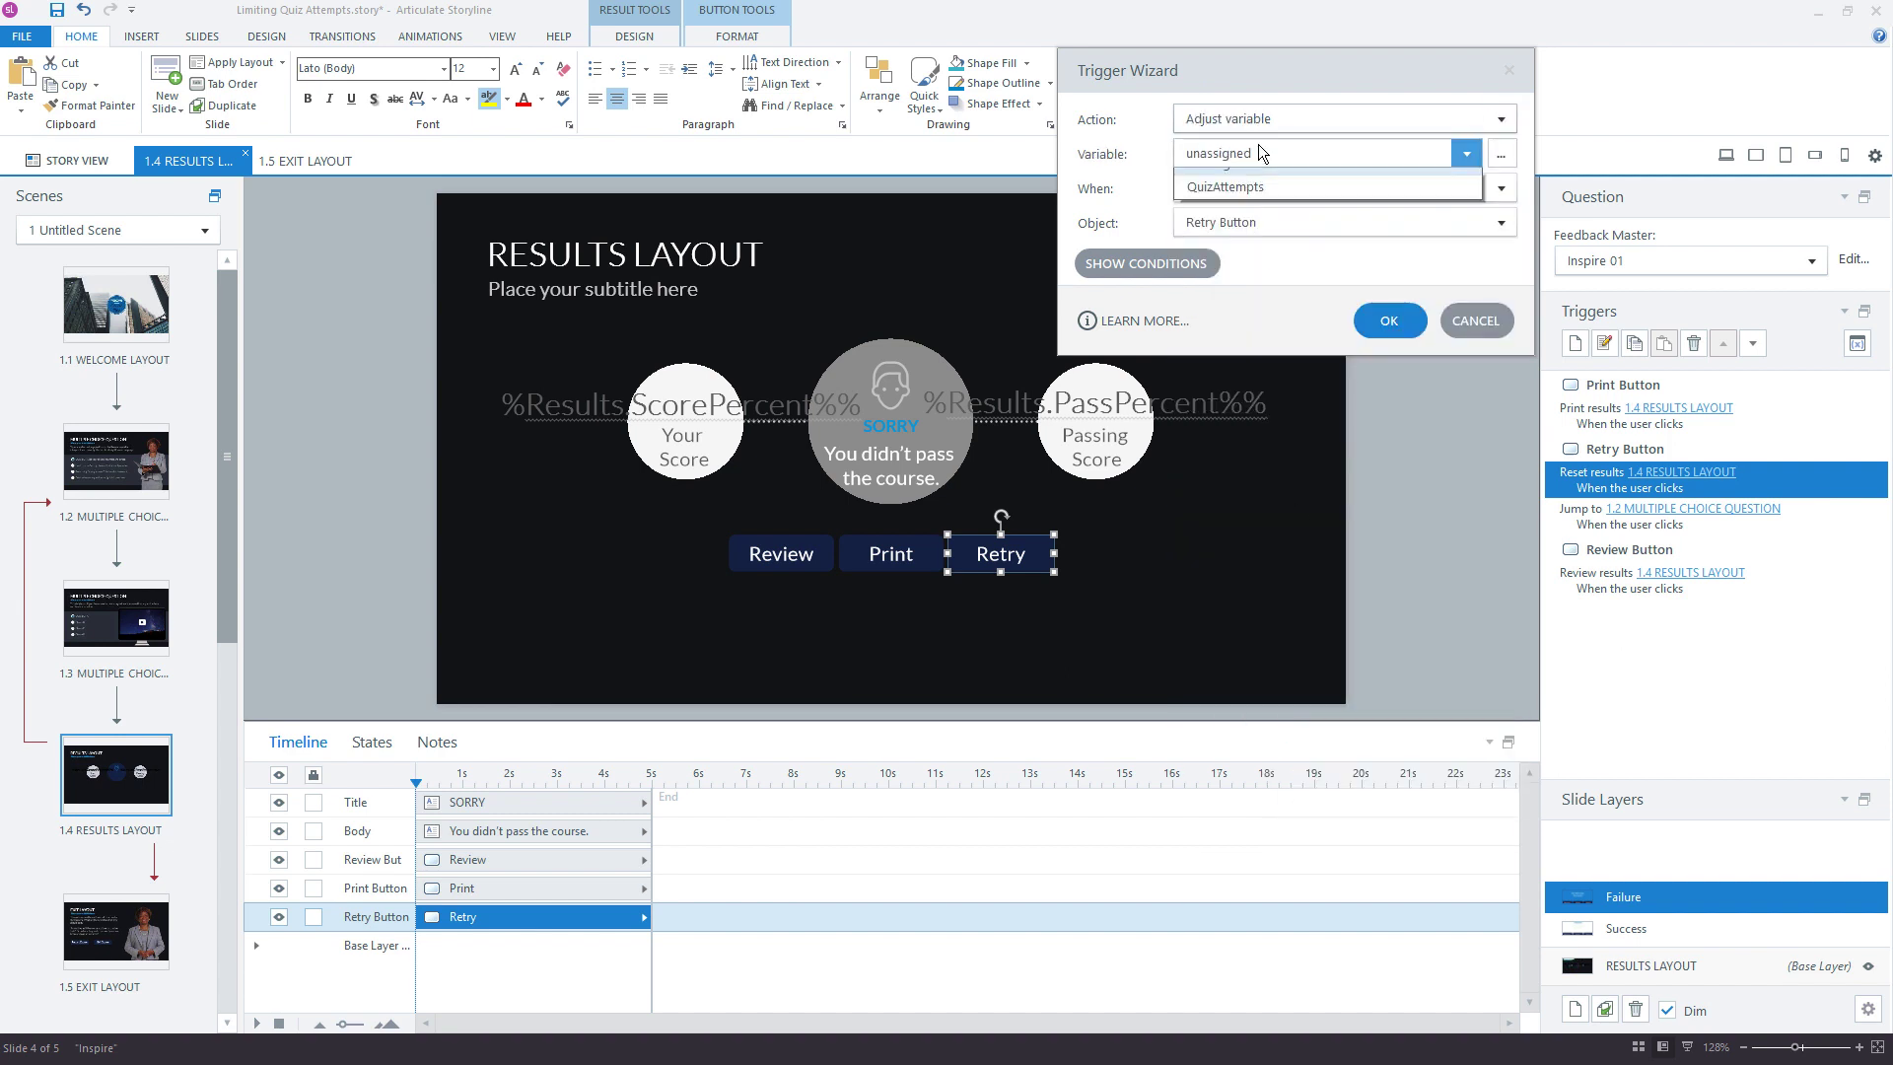
click(1238, 205)
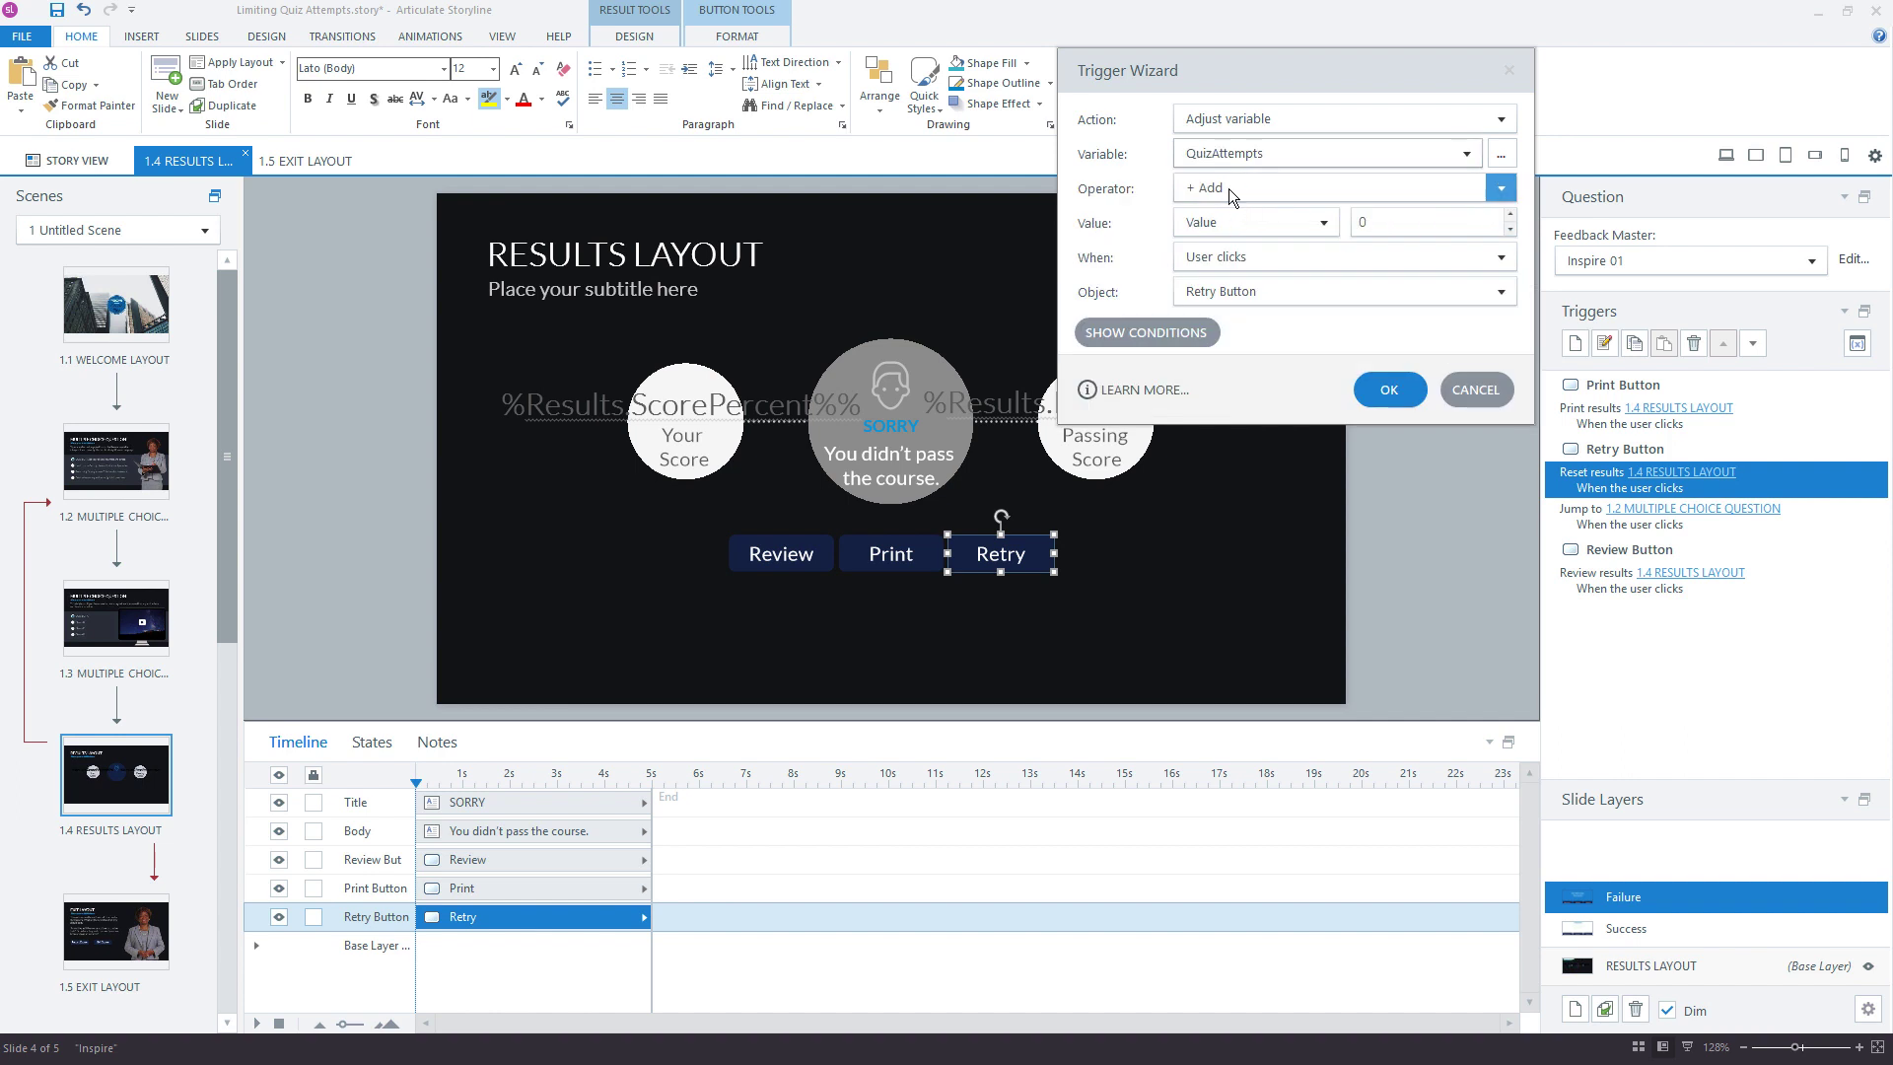
double_click(1352, 225)
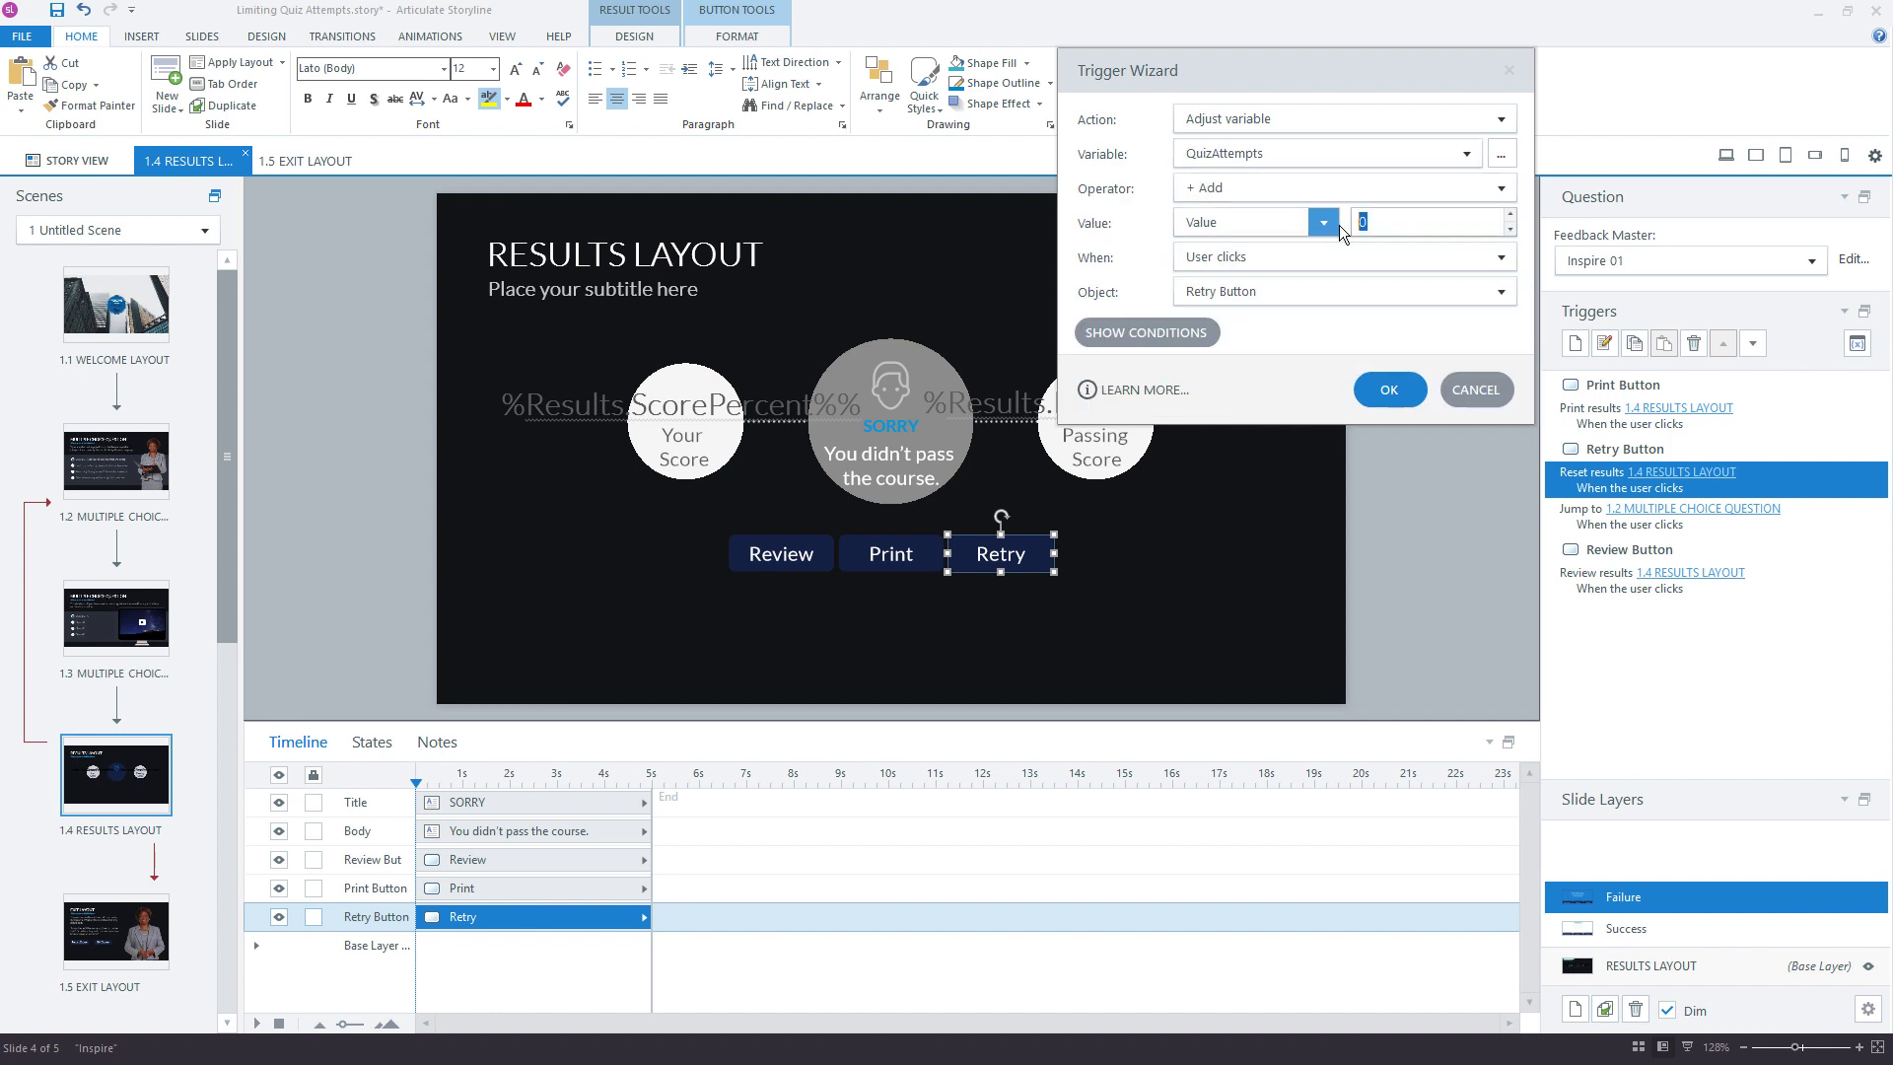
text(1)
Step: Save the add-1 trigger and move it above the reset and jump triggers
click(1392, 393)
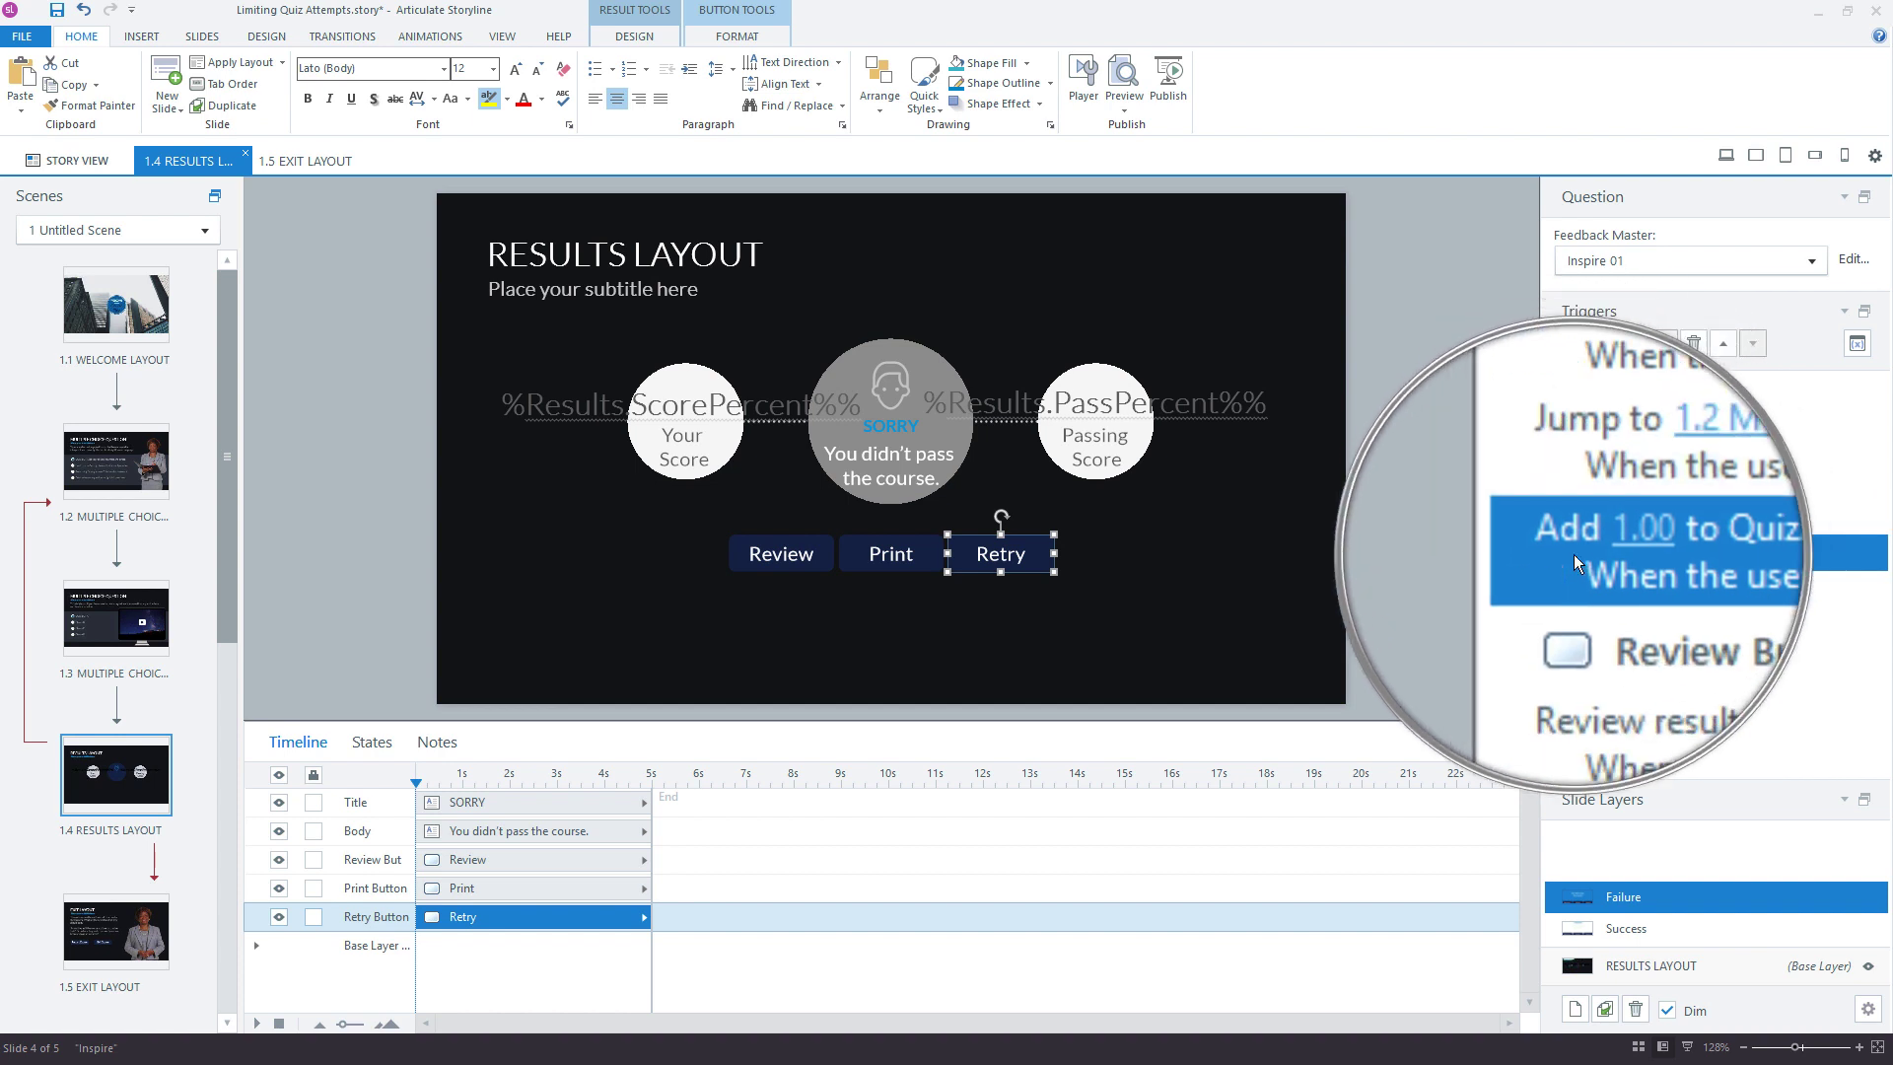
click(1722, 345)
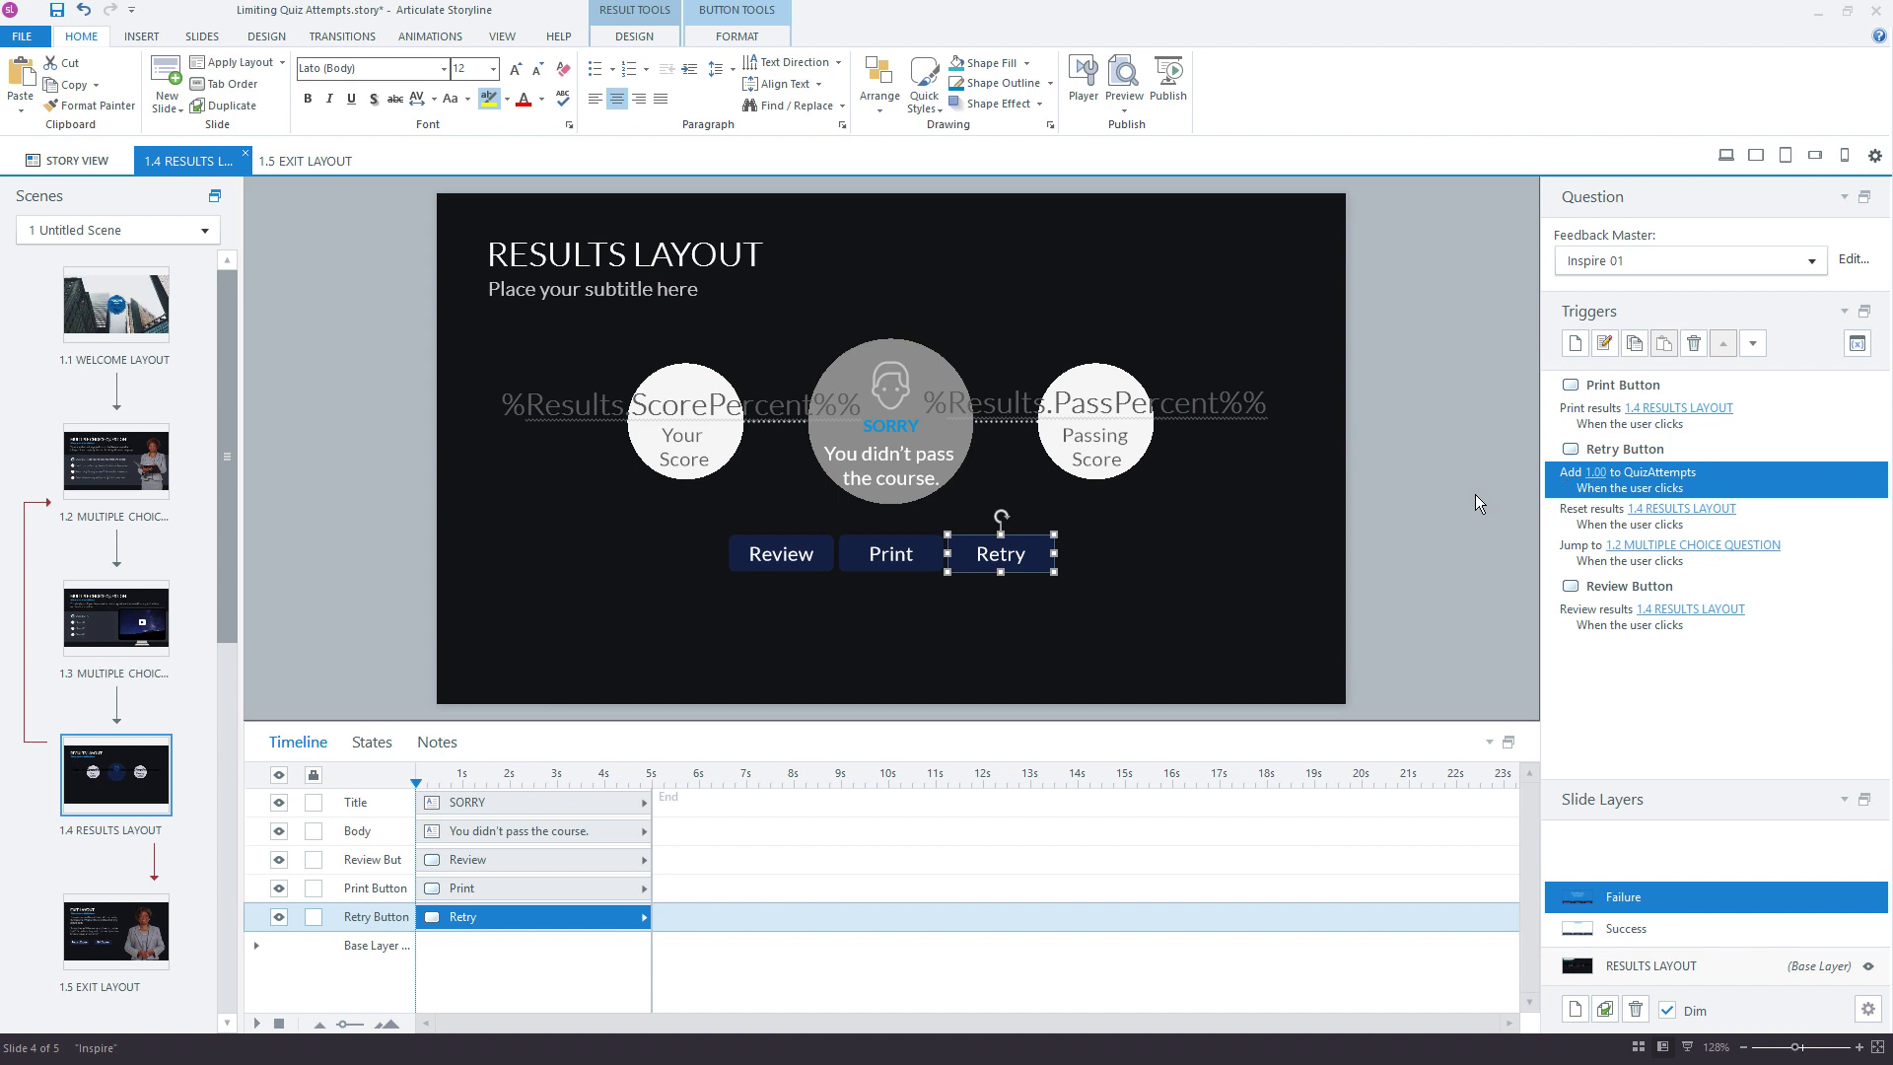
Step: Show the Retry button's states and view its Disabled state
click(364, 748)
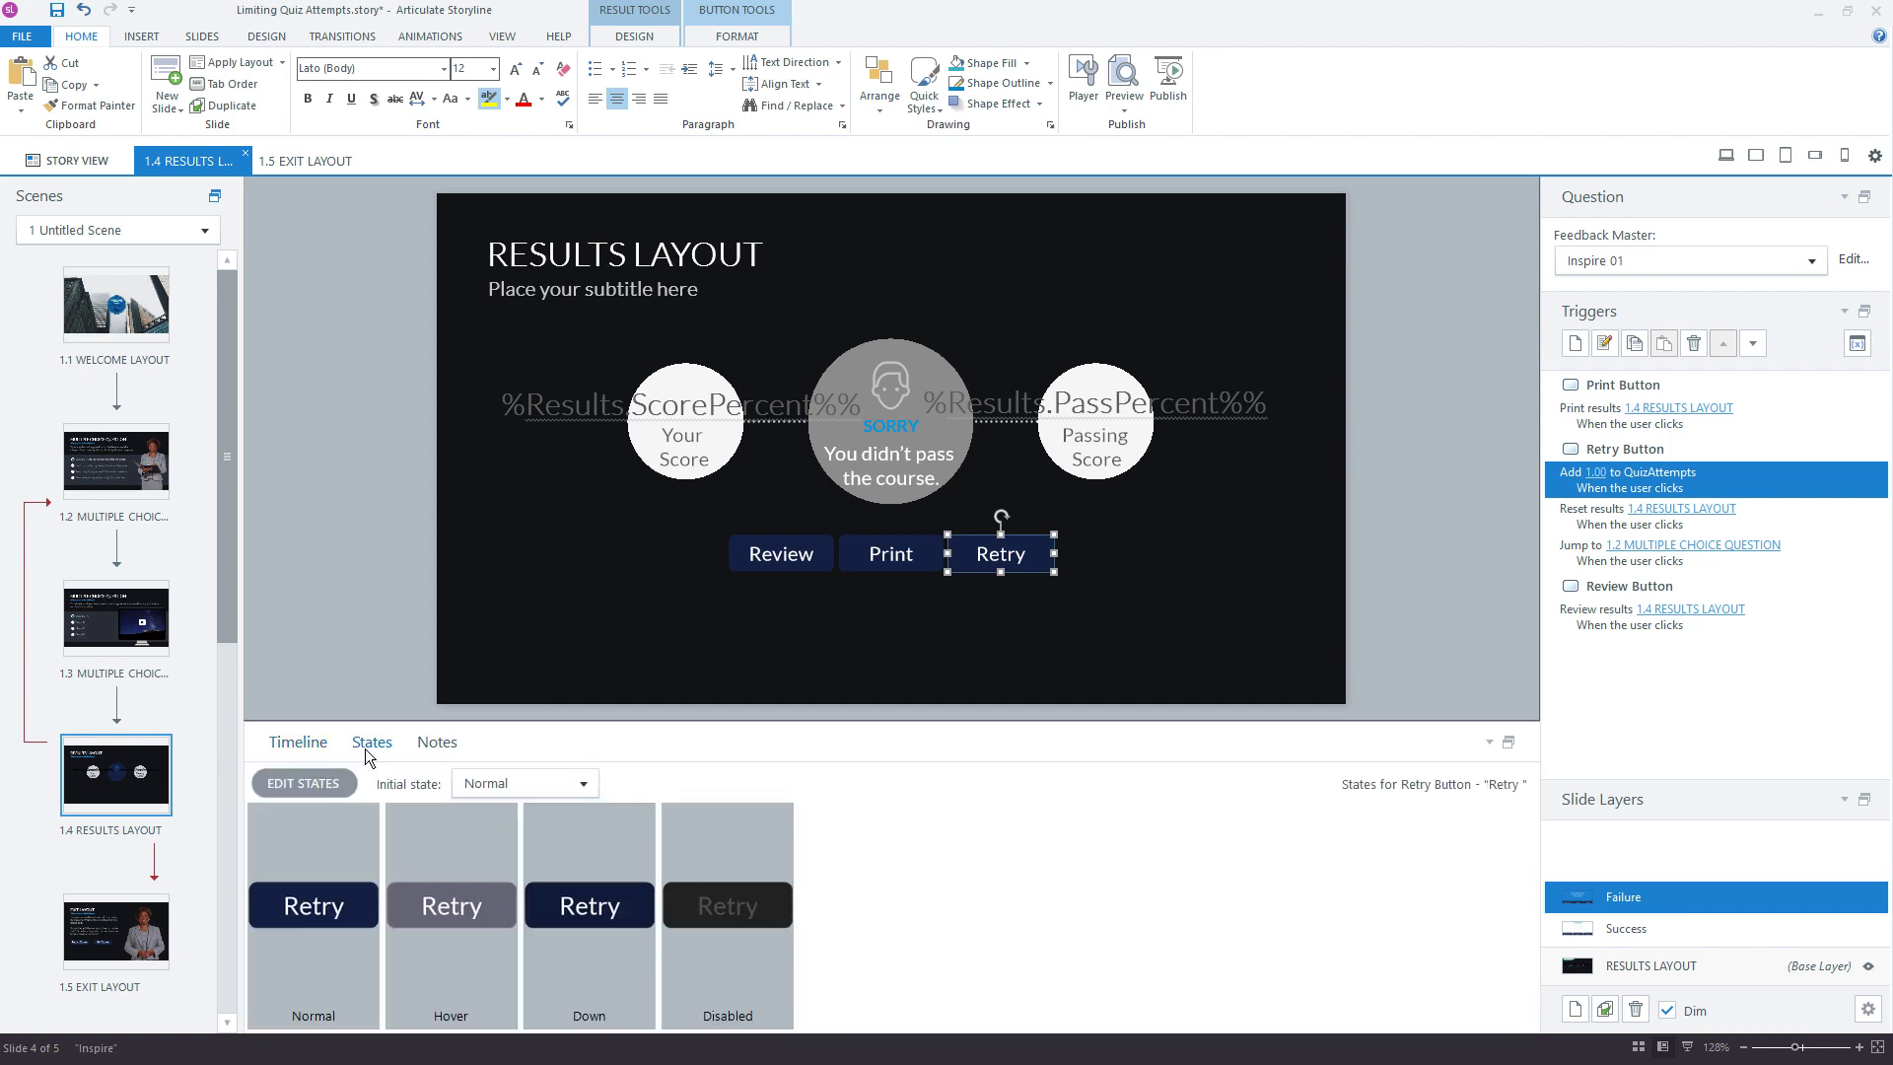
click(714, 990)
Step: Draw a text box at the top right and insert the QuizAttempts variable reference into it
click(1030, 254)
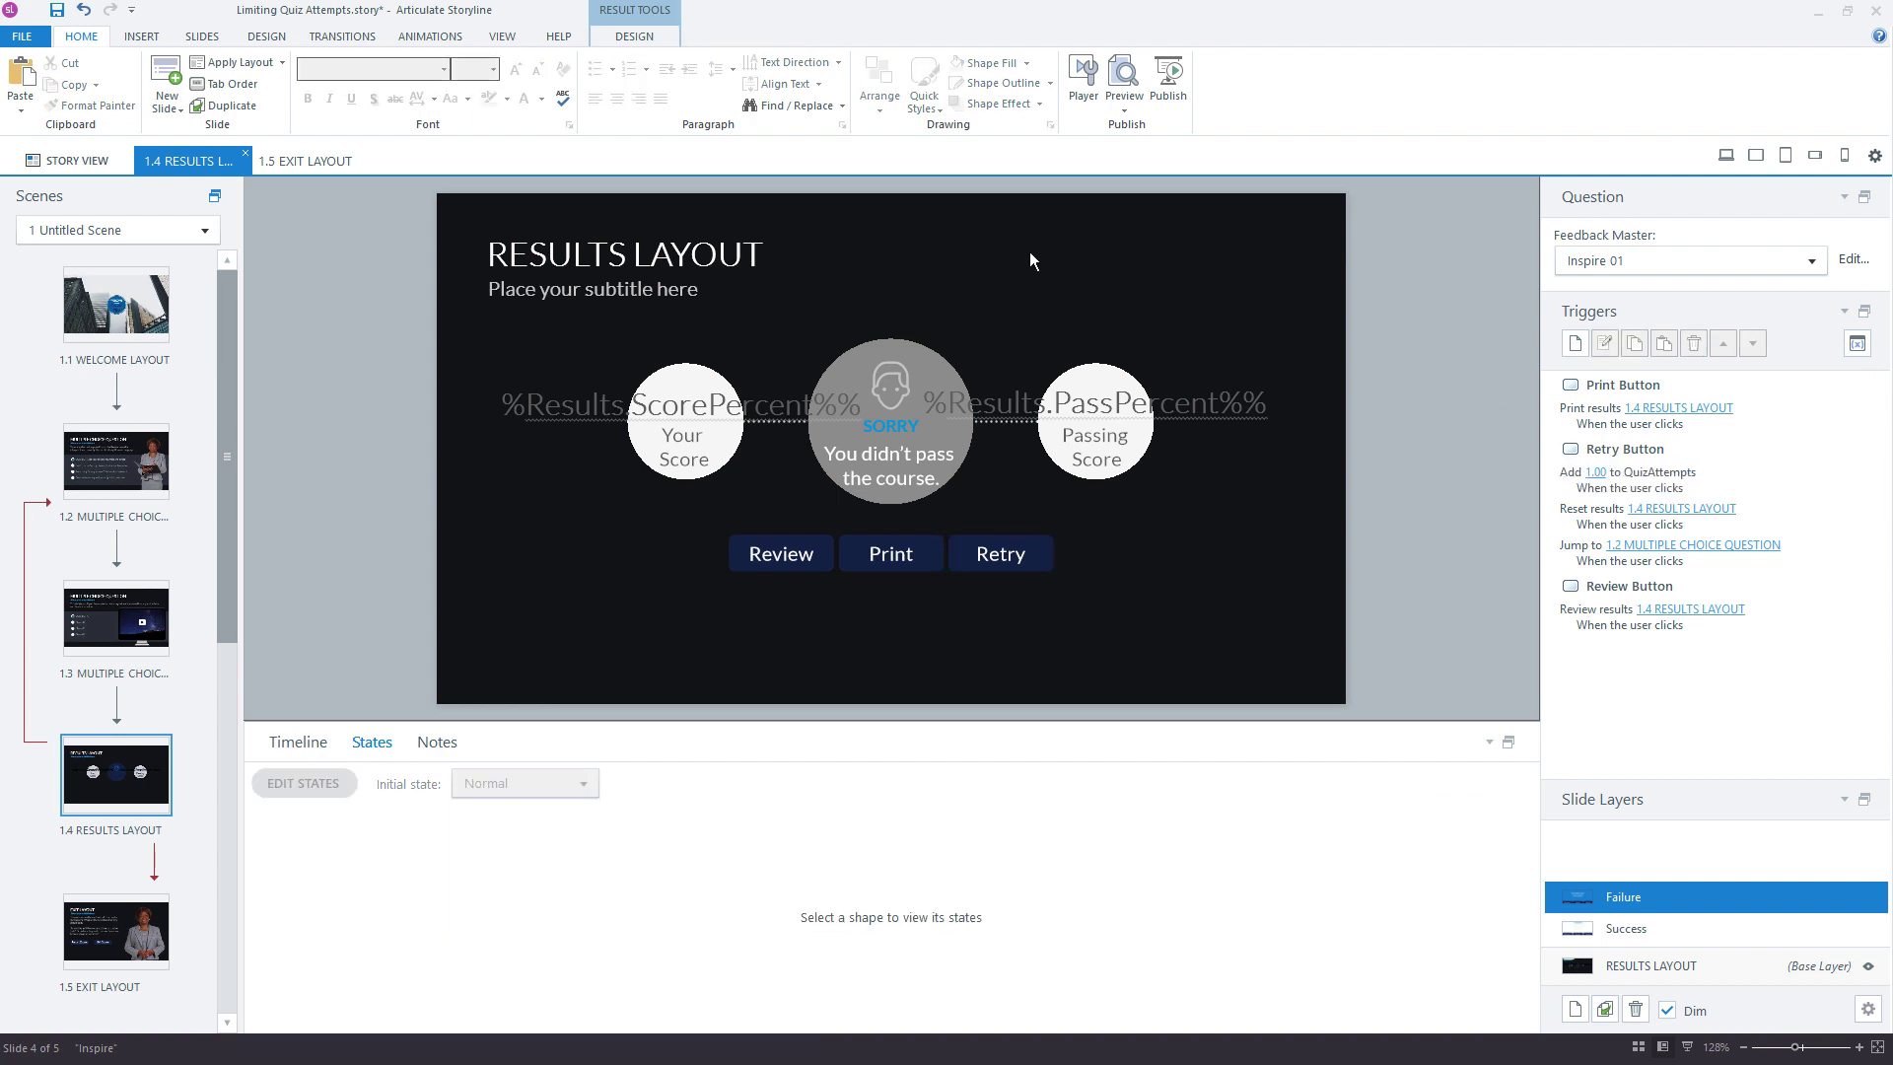
click(141, 36)
click(666, 83)
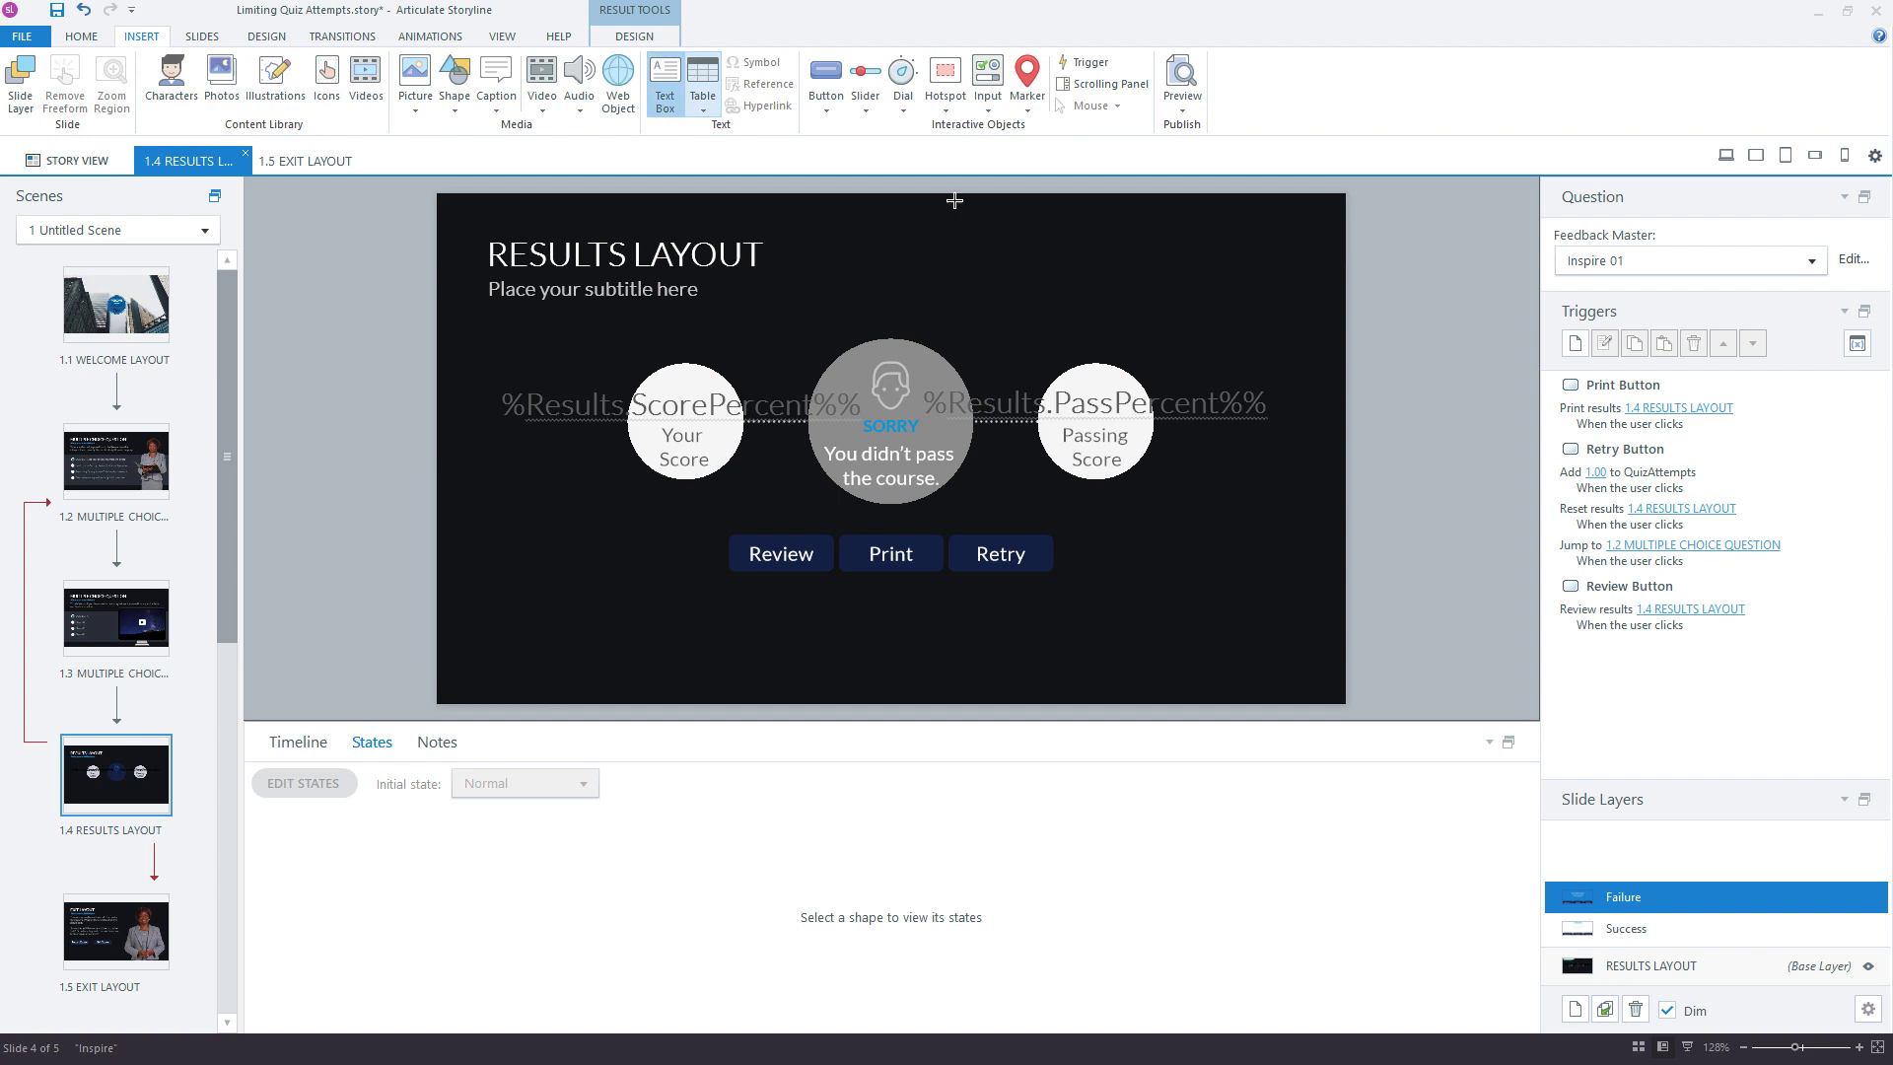
click(1066, 234)
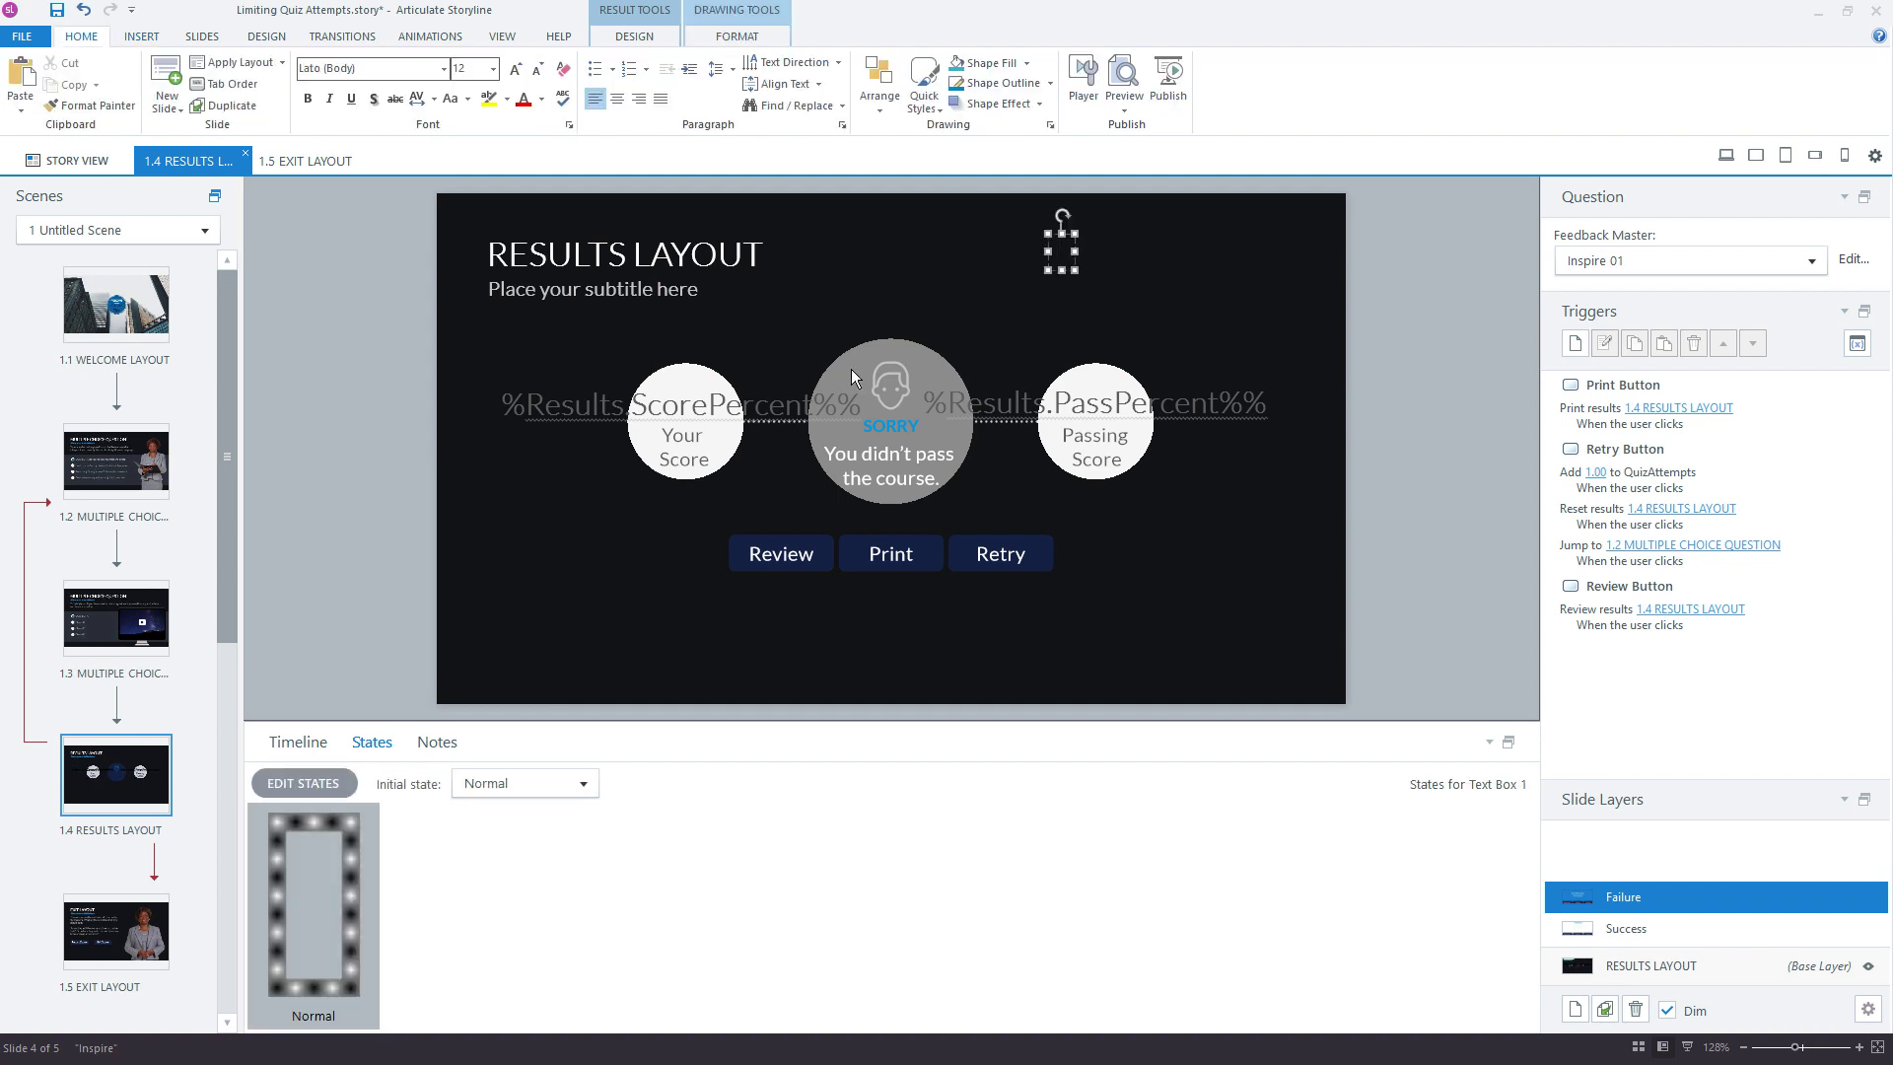
click(141, 36)
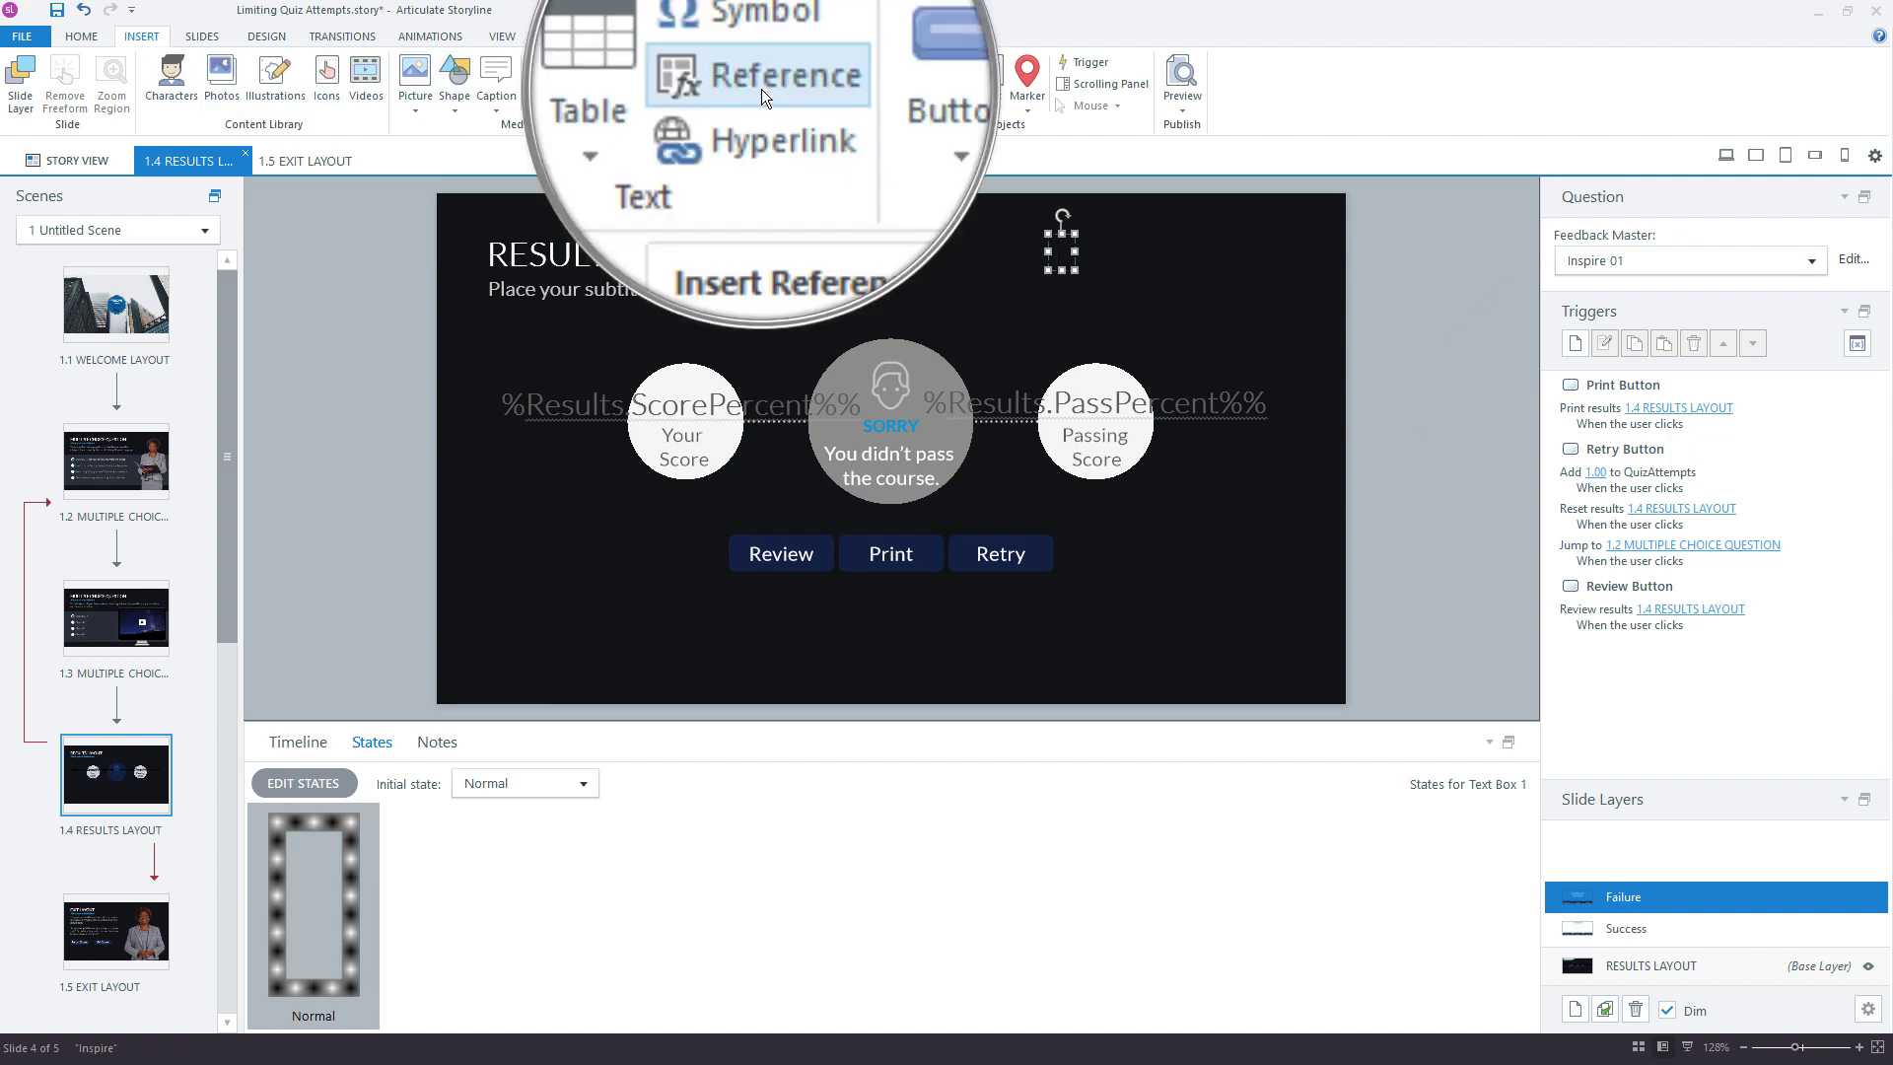
click(761, 87)
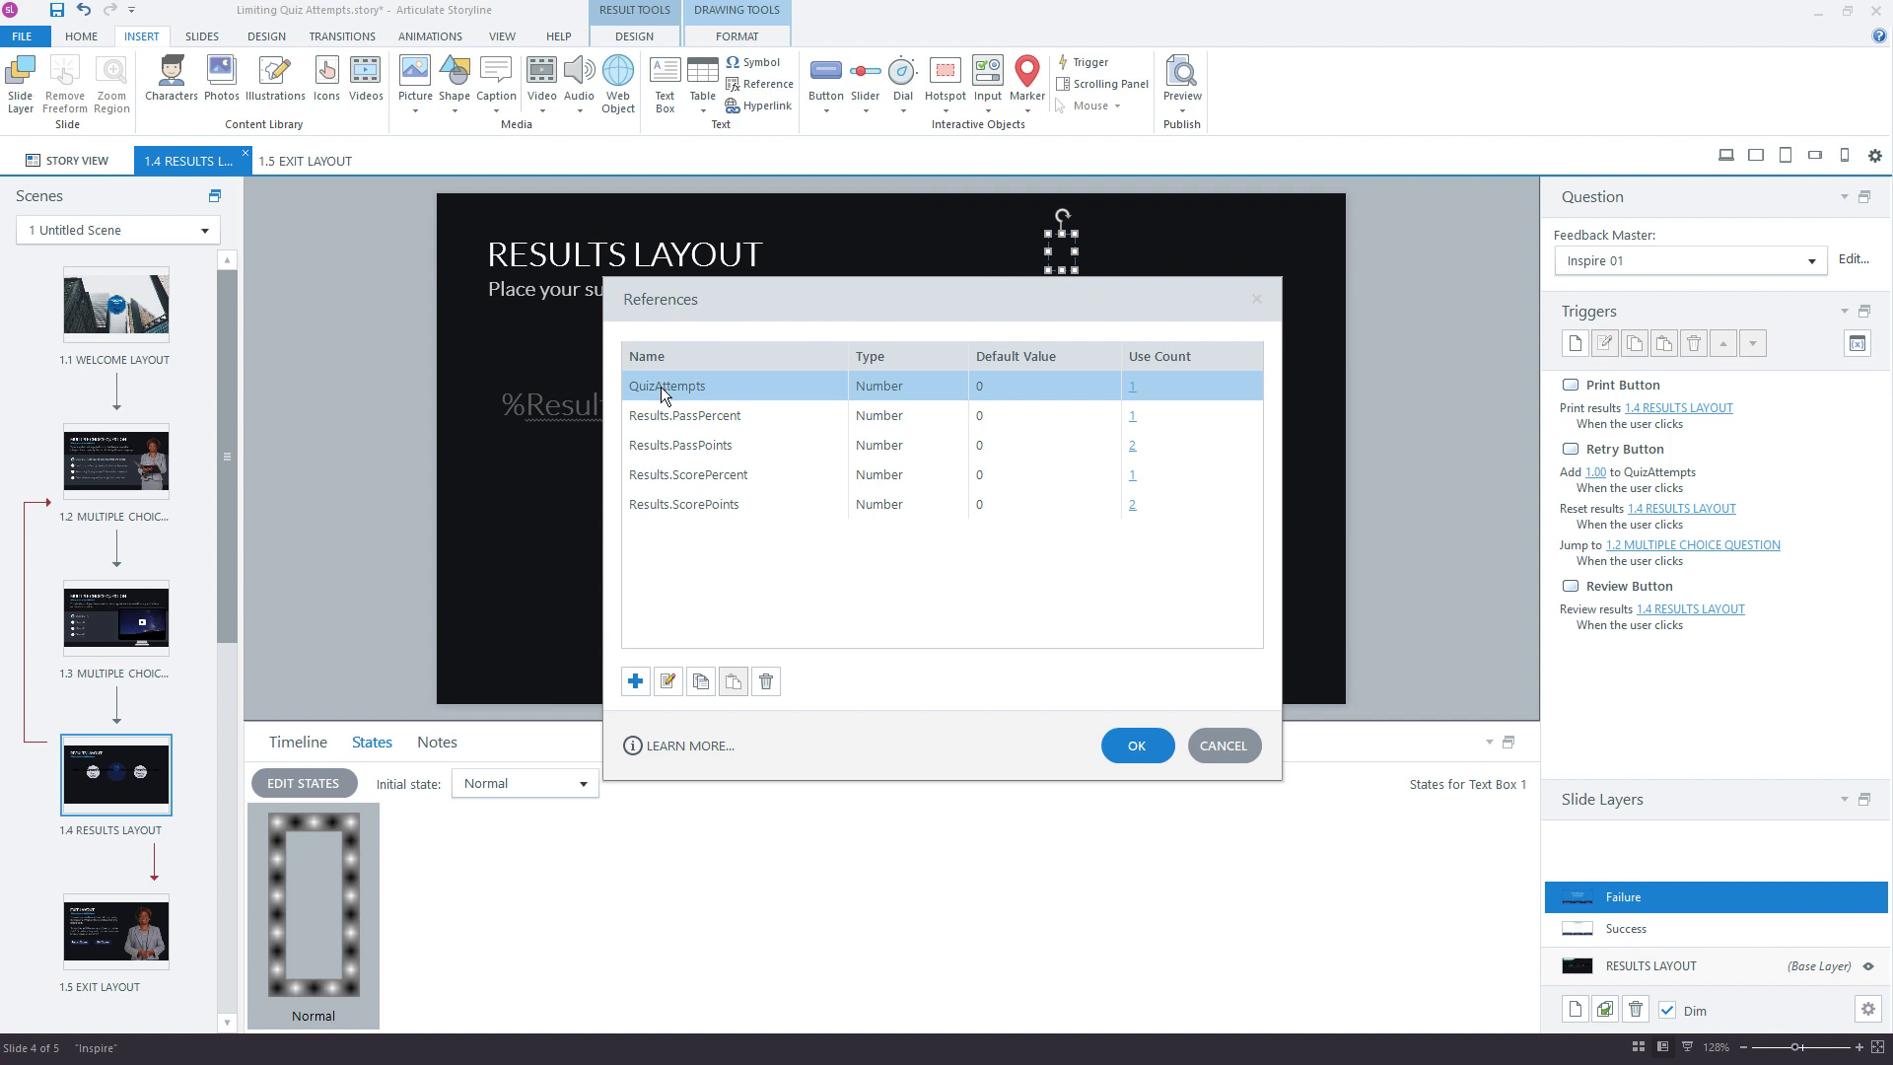
click(1133, 747)
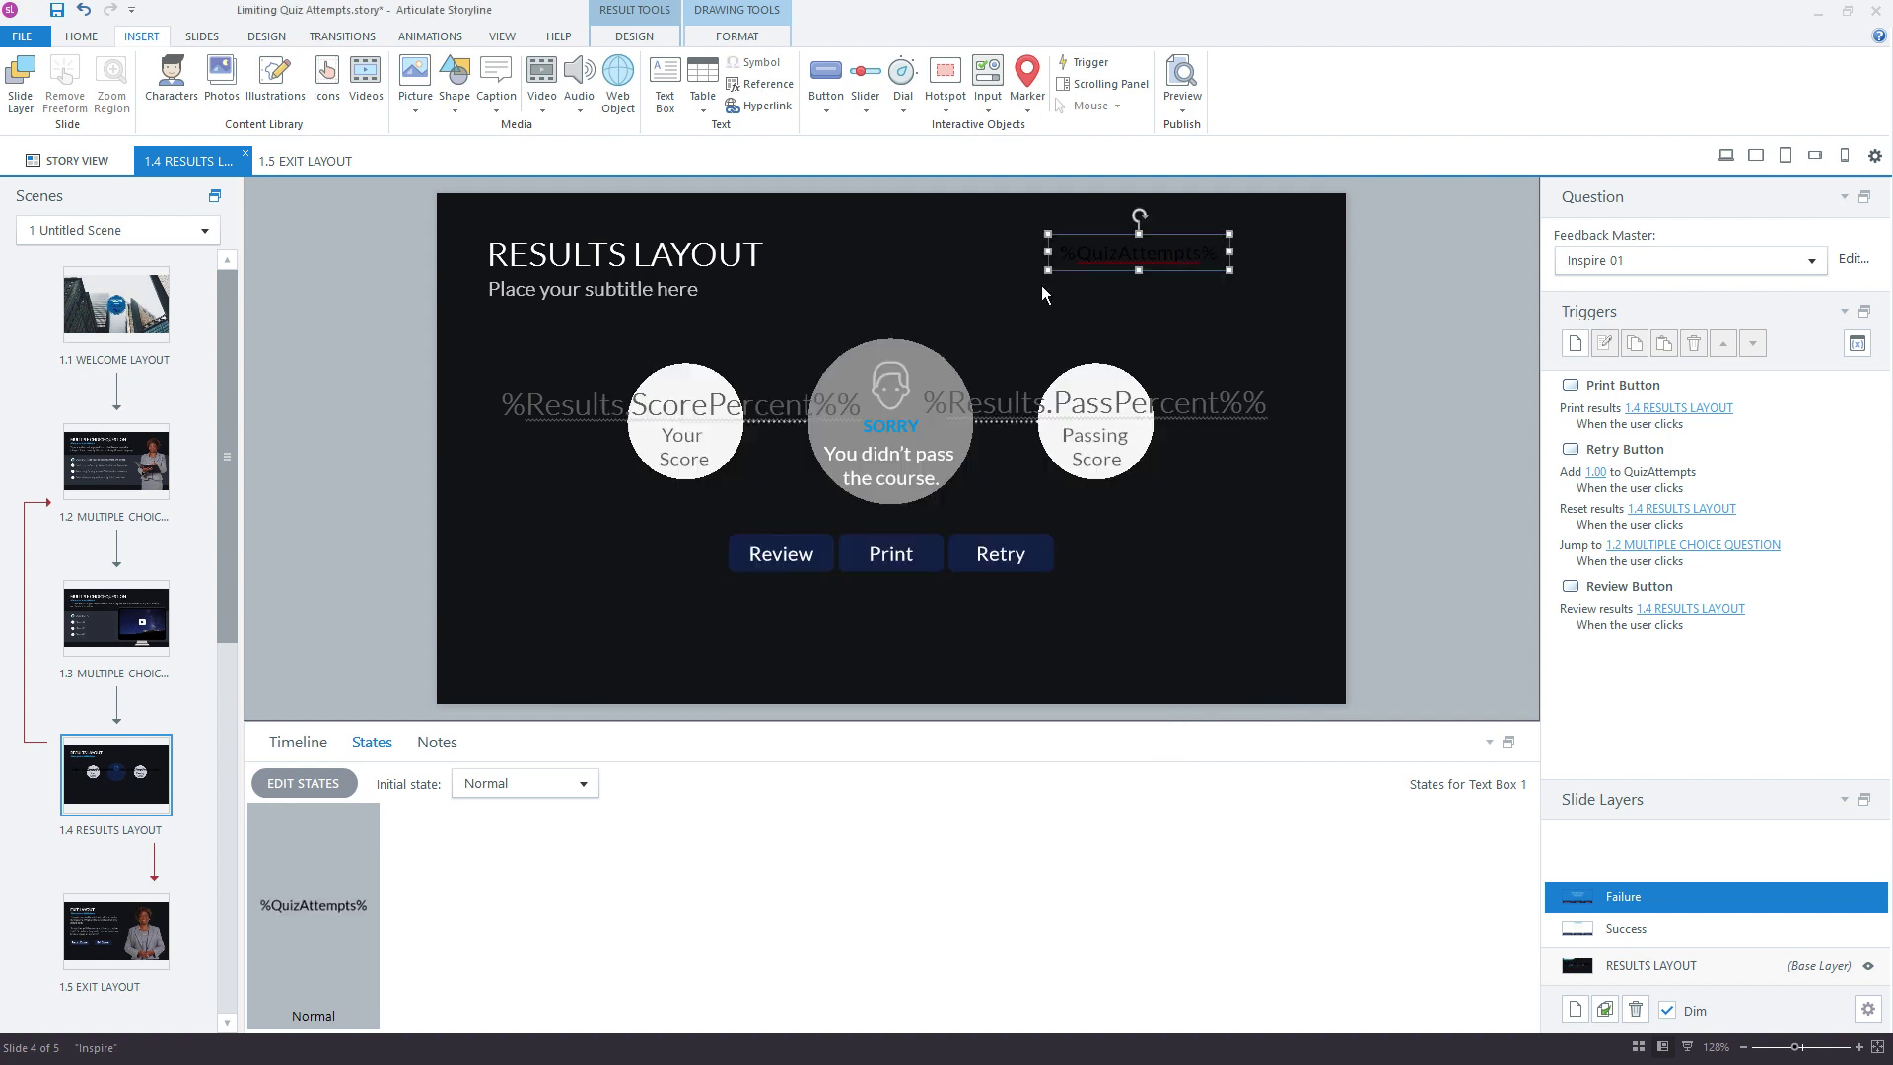
click(81, 36)
Step: Set the %QuizAttempts% text box font colour to white, then deselect everything
click(541, 98)
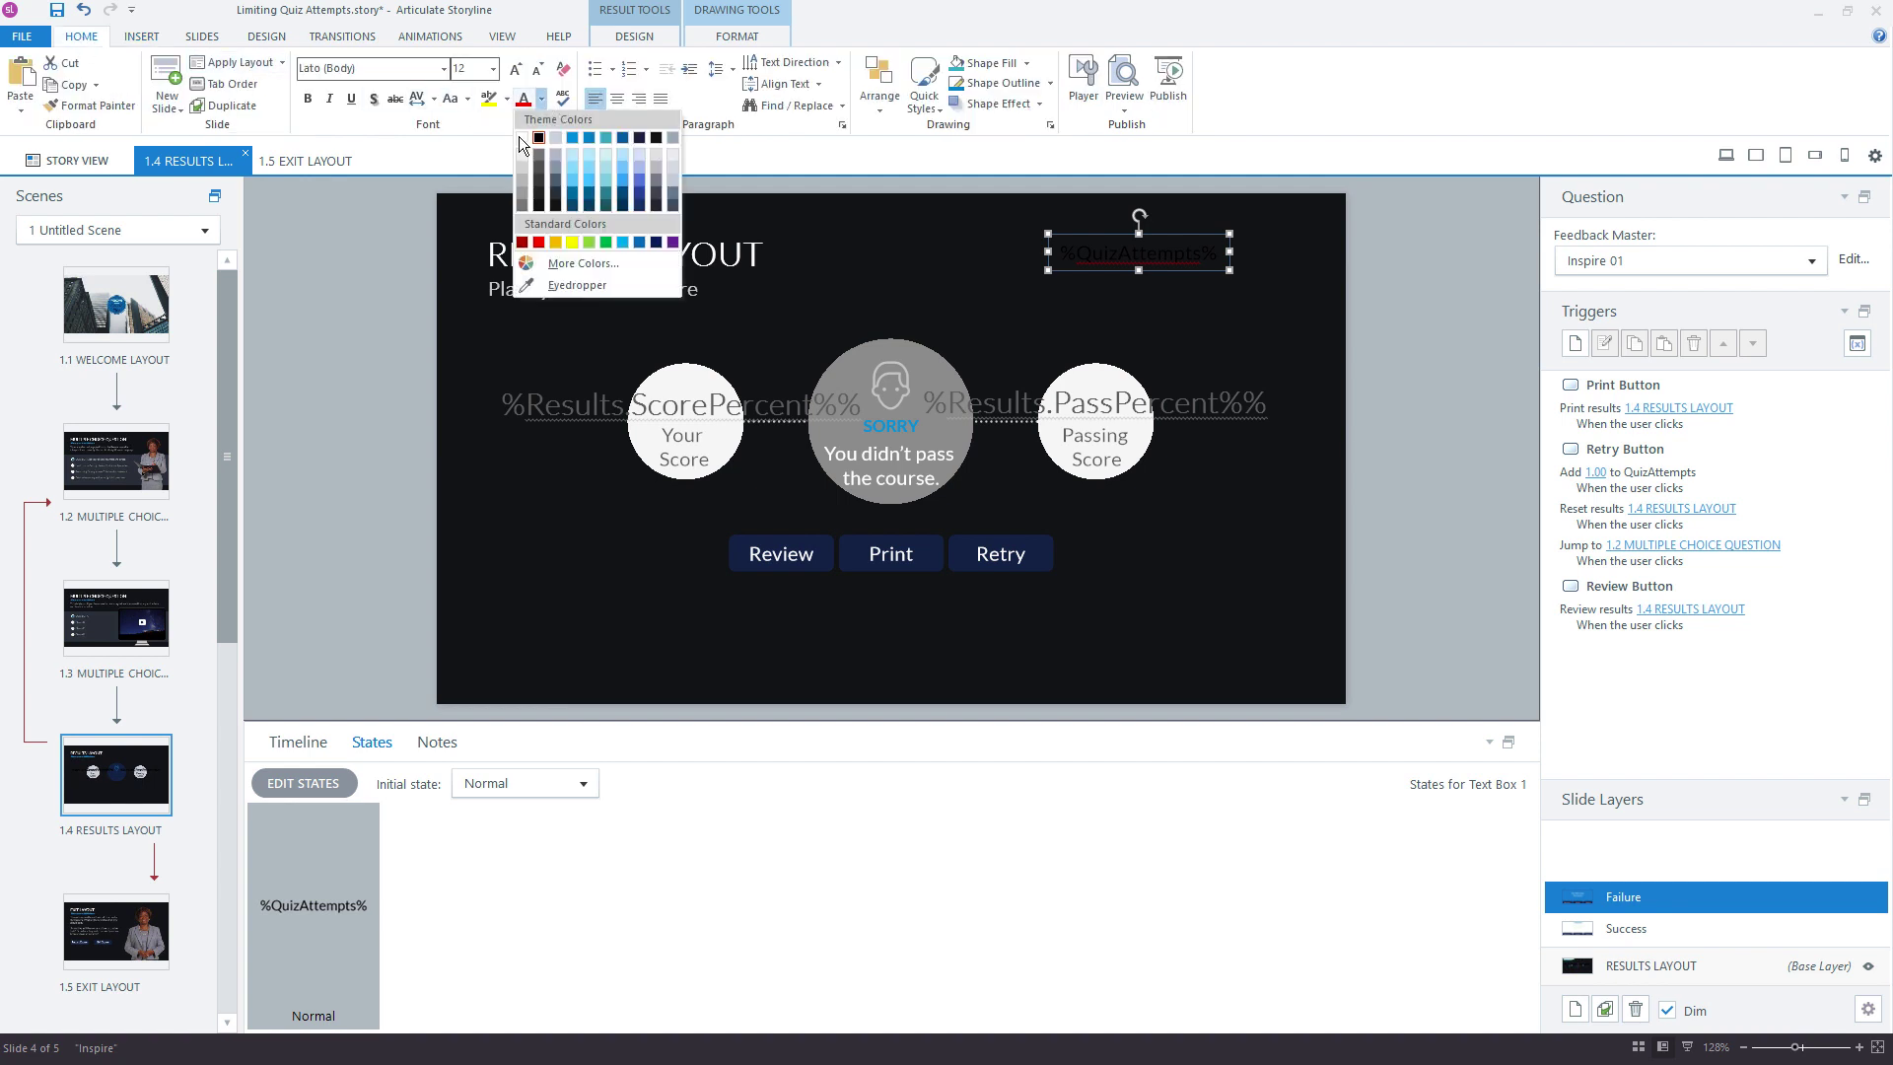
click(522, 137)
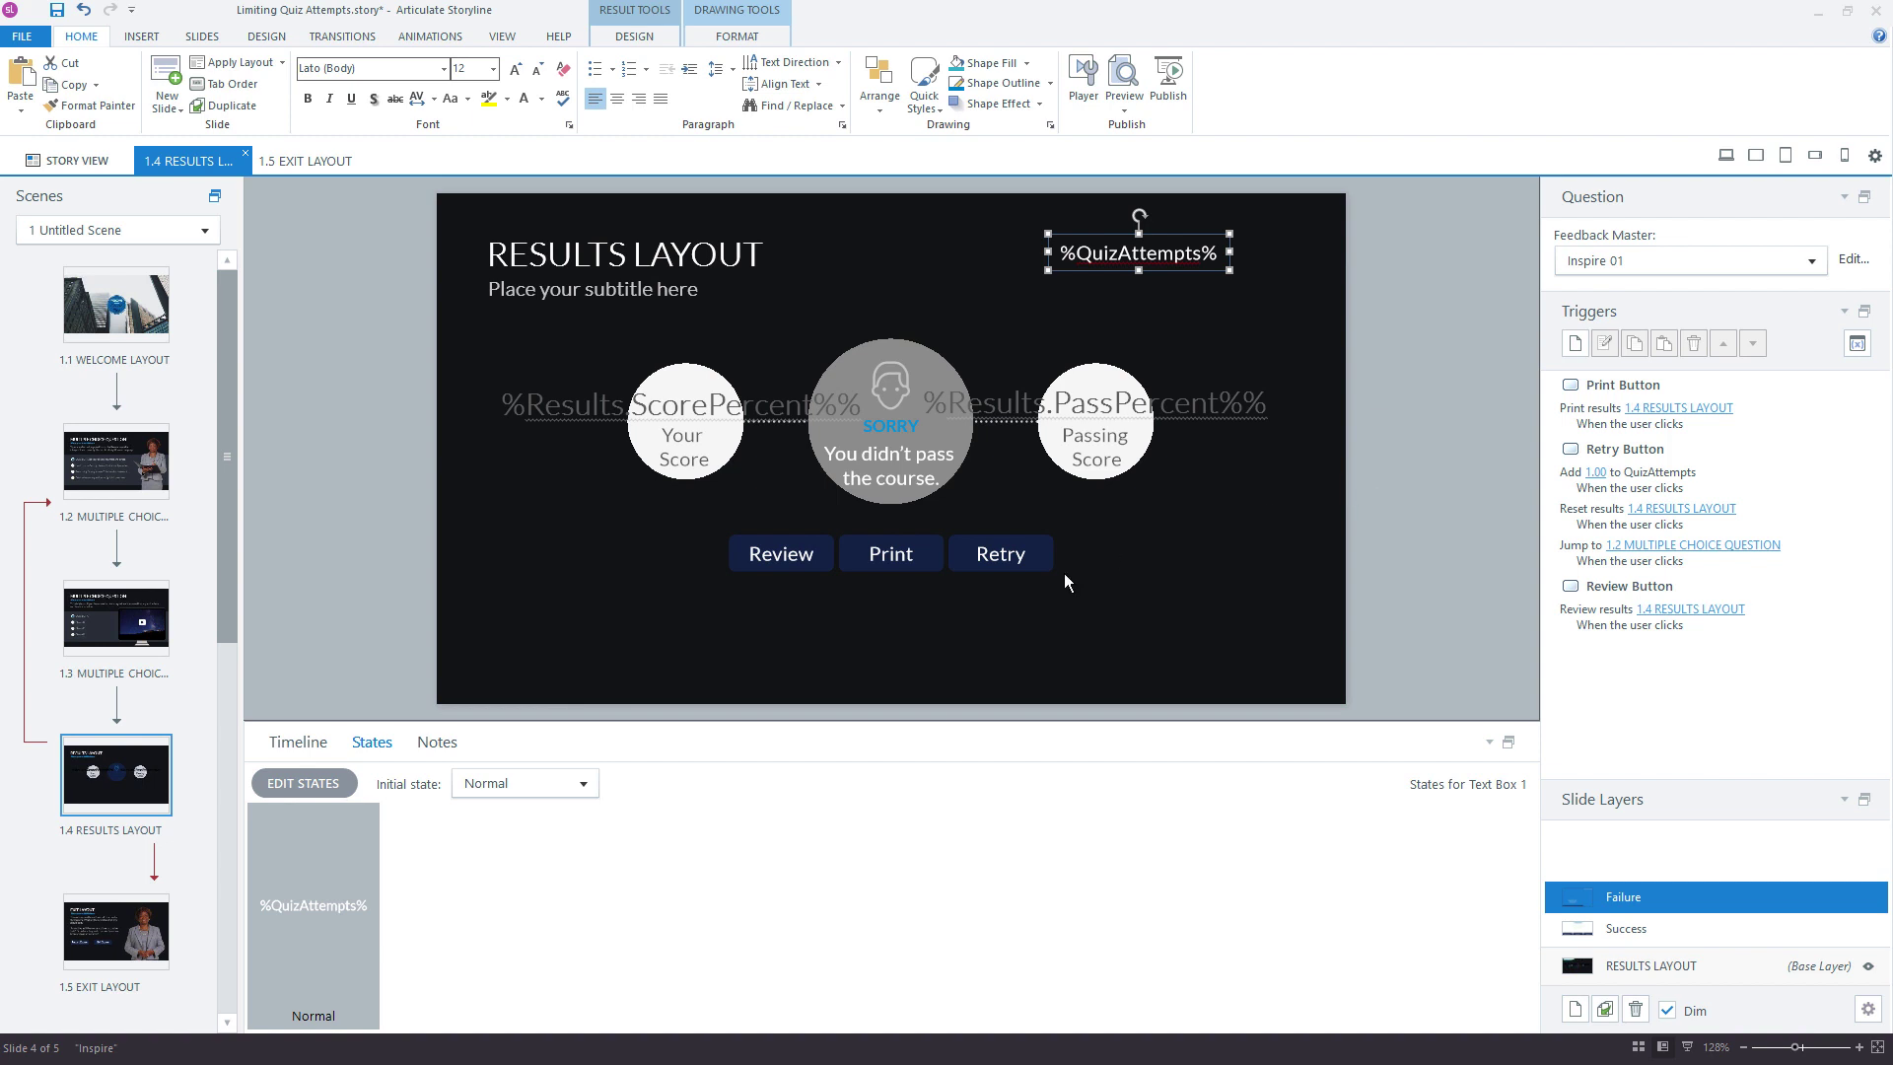
click(1033, 566)
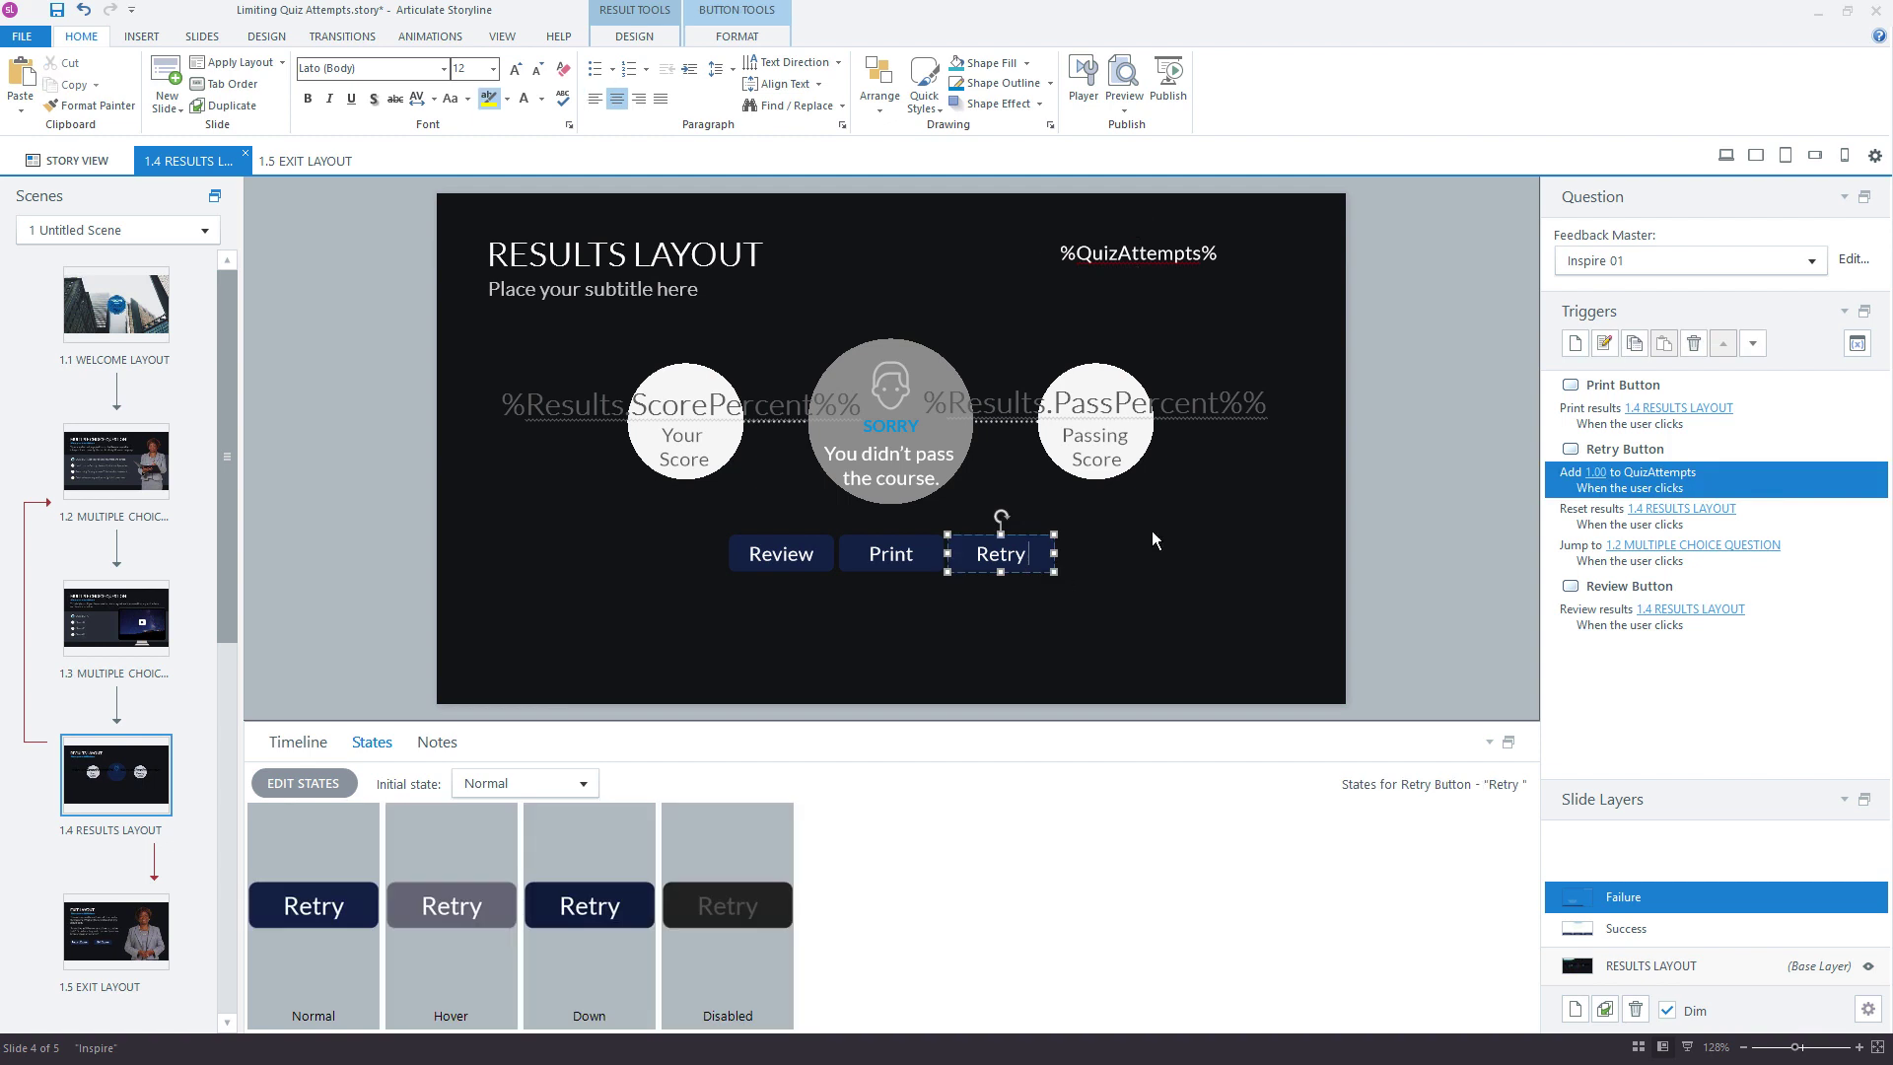
click(1129, 256)
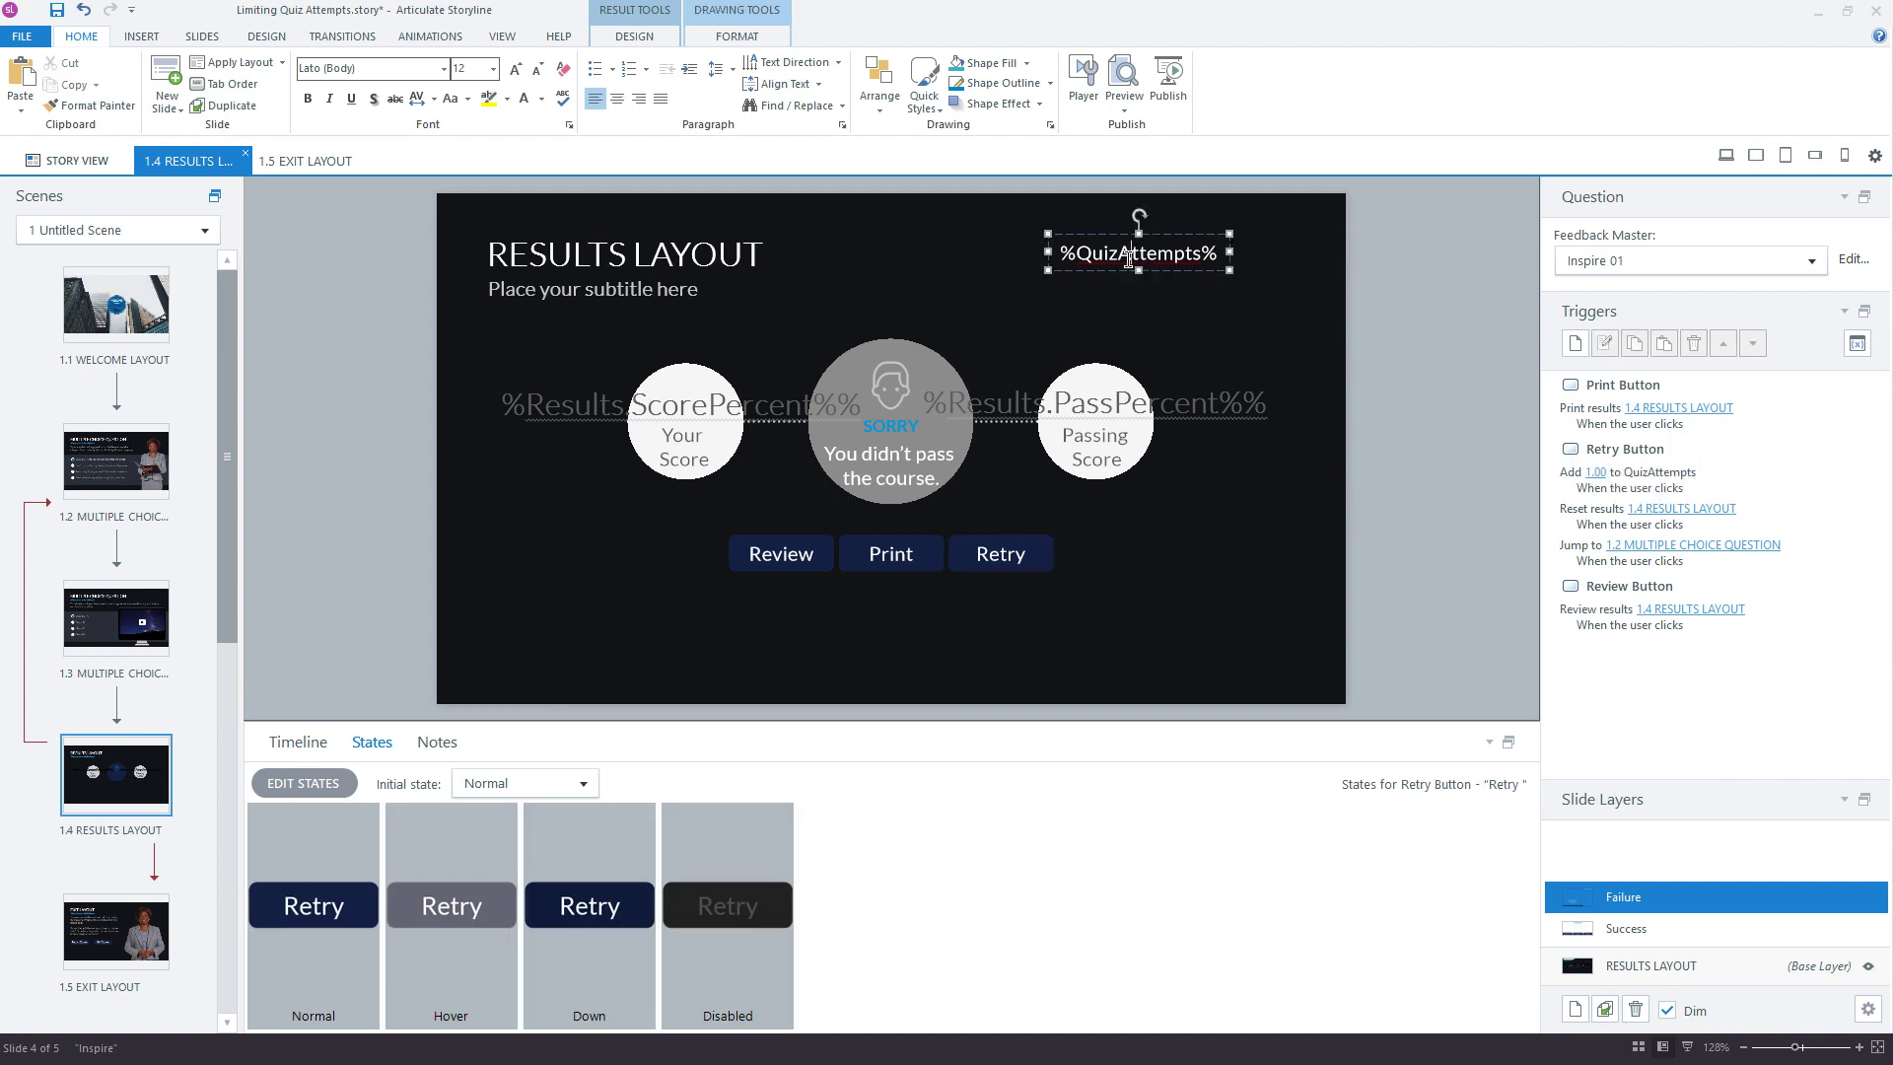
click(1364, 376)
Step: Create a trigger changing Retry Button to the Disabled state when the timeline starts, showing conditions
click(1576, 352)
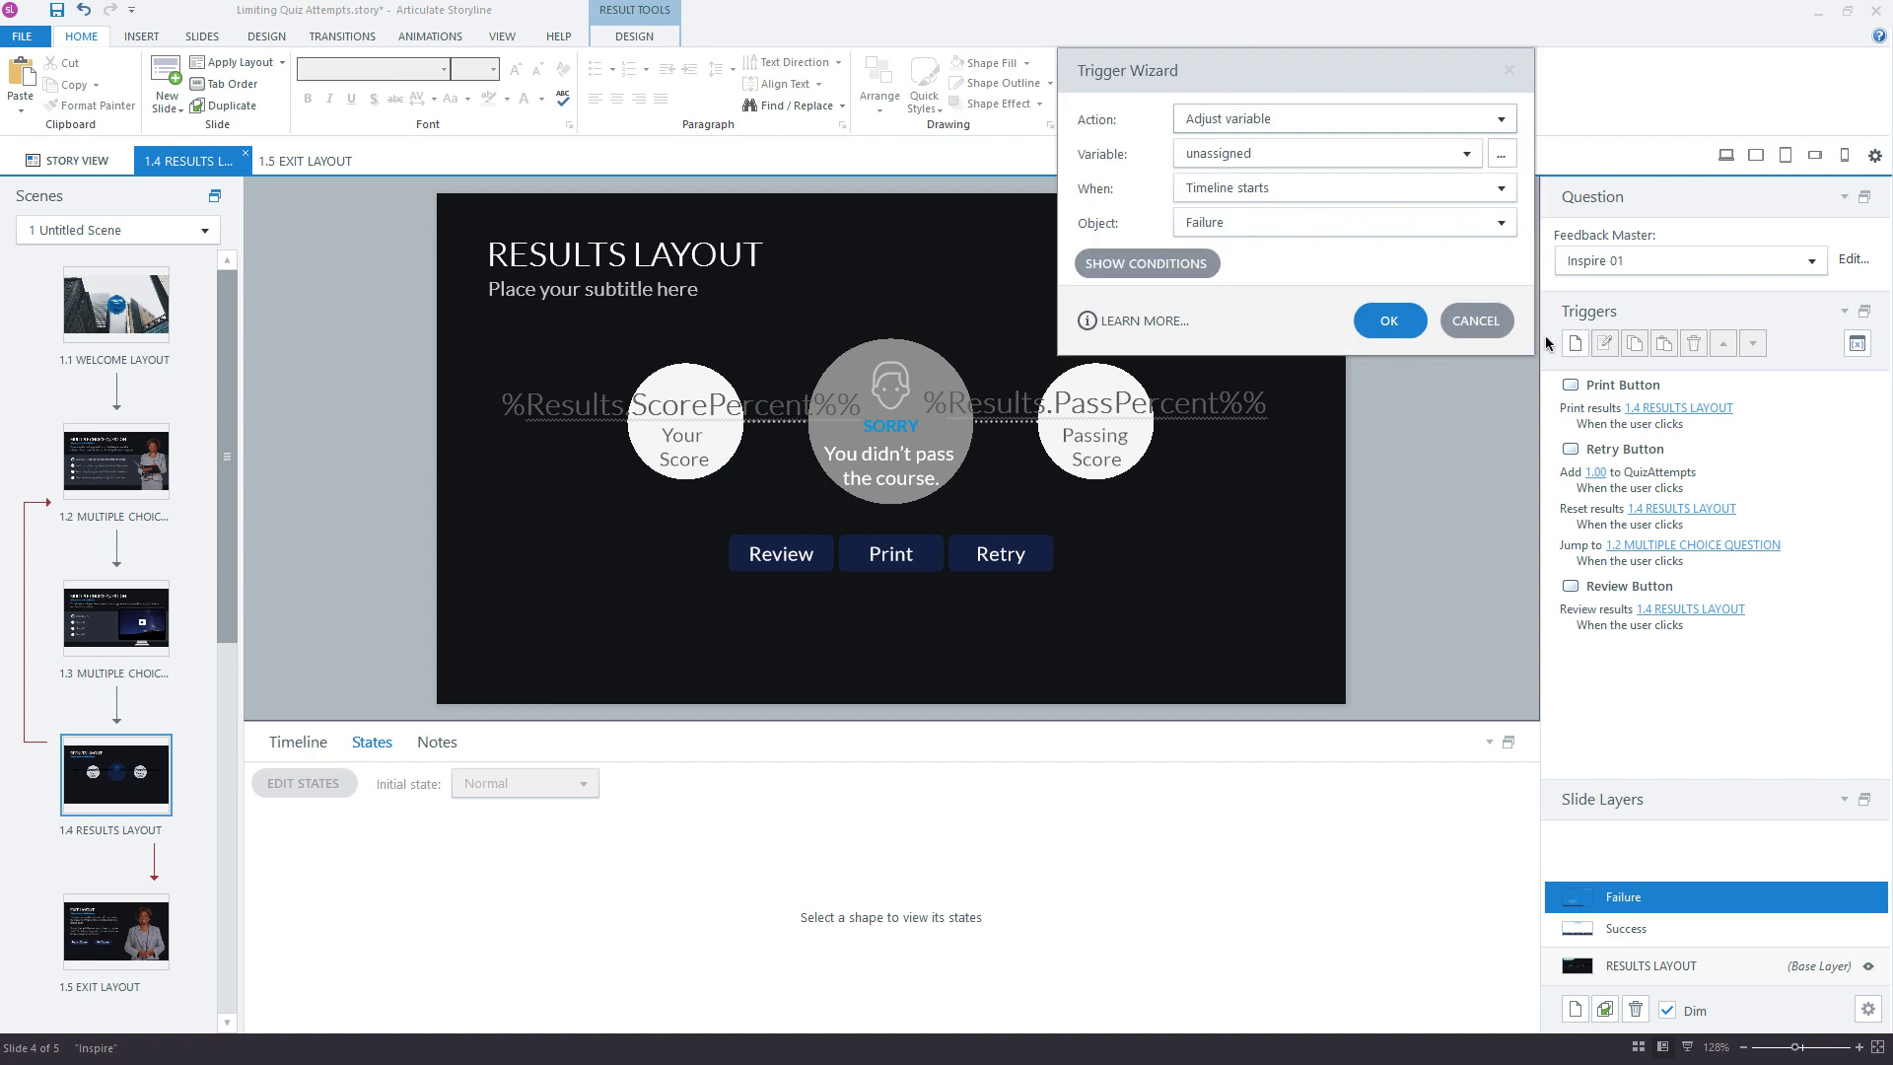
click(1264, 123)
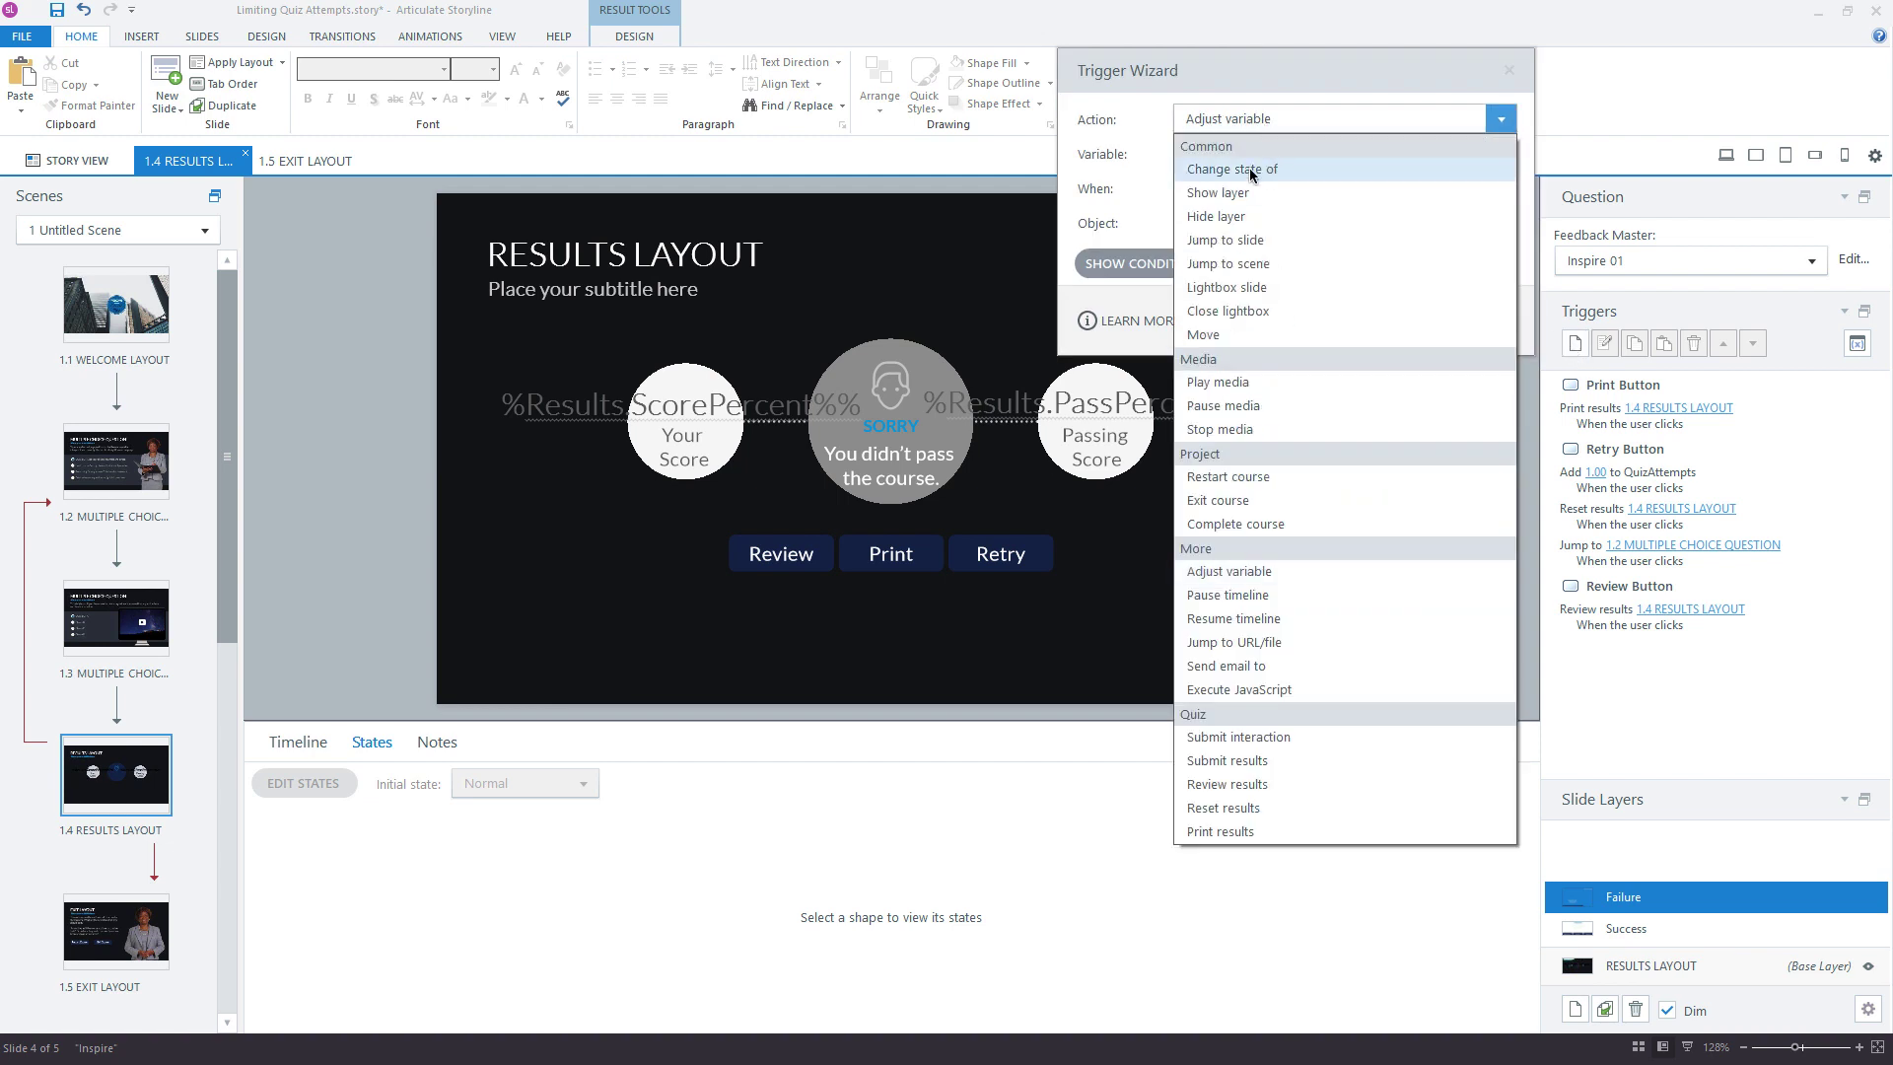
click(1265, 172)
click(1257, 154)
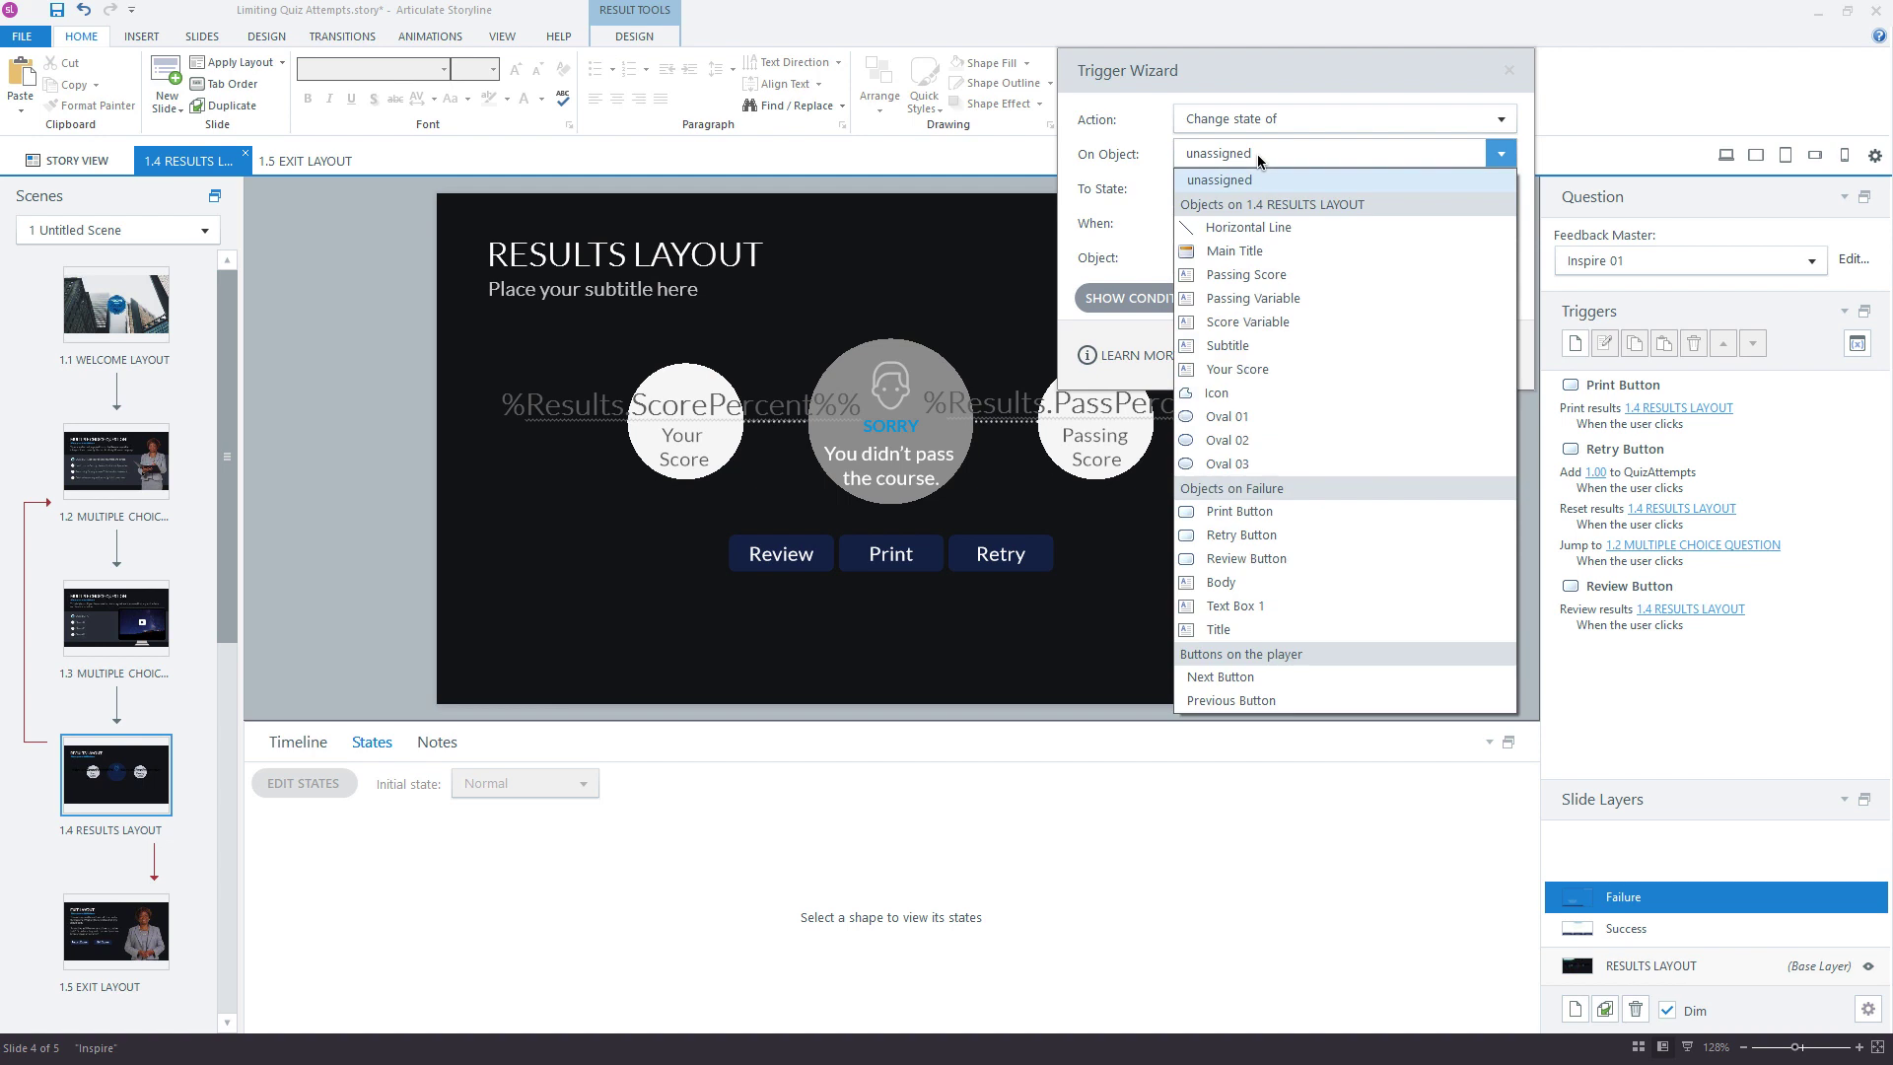
click(1254, 536)
click(1500, 188)
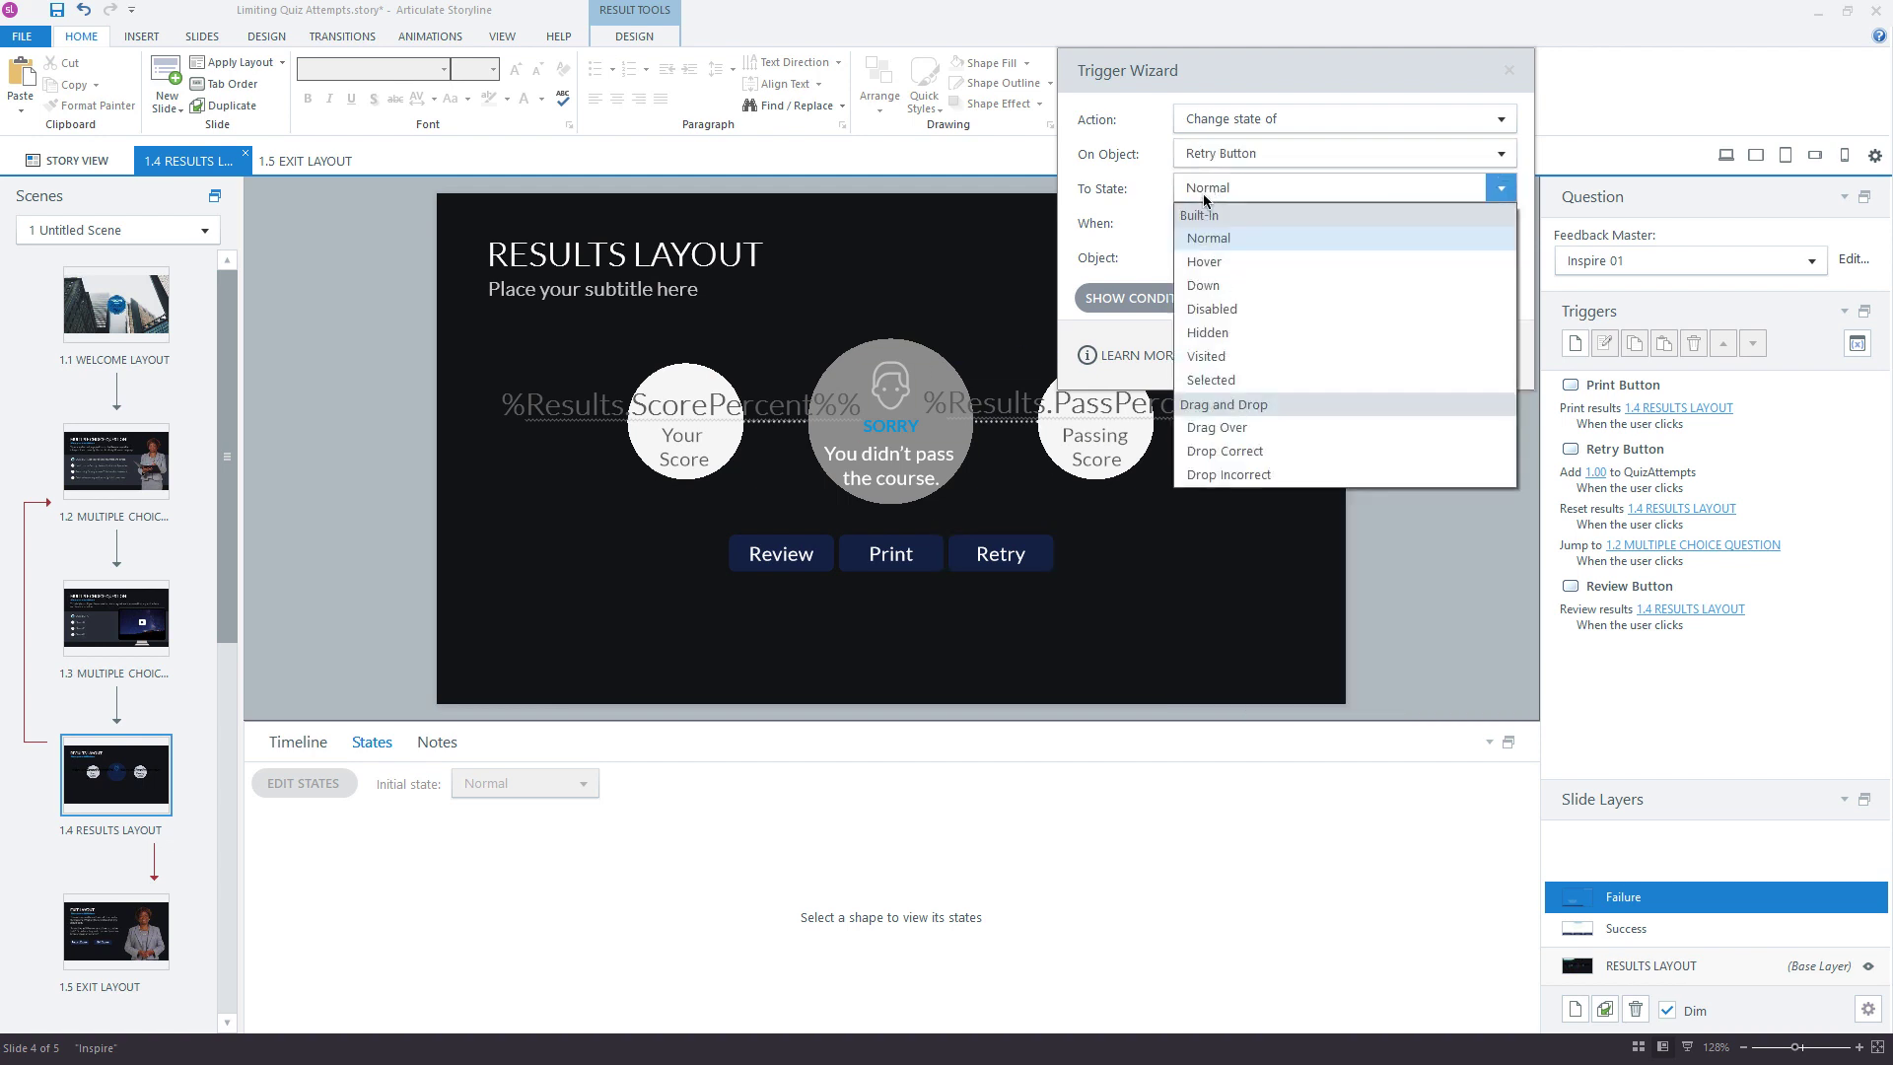
click(1214, 308)
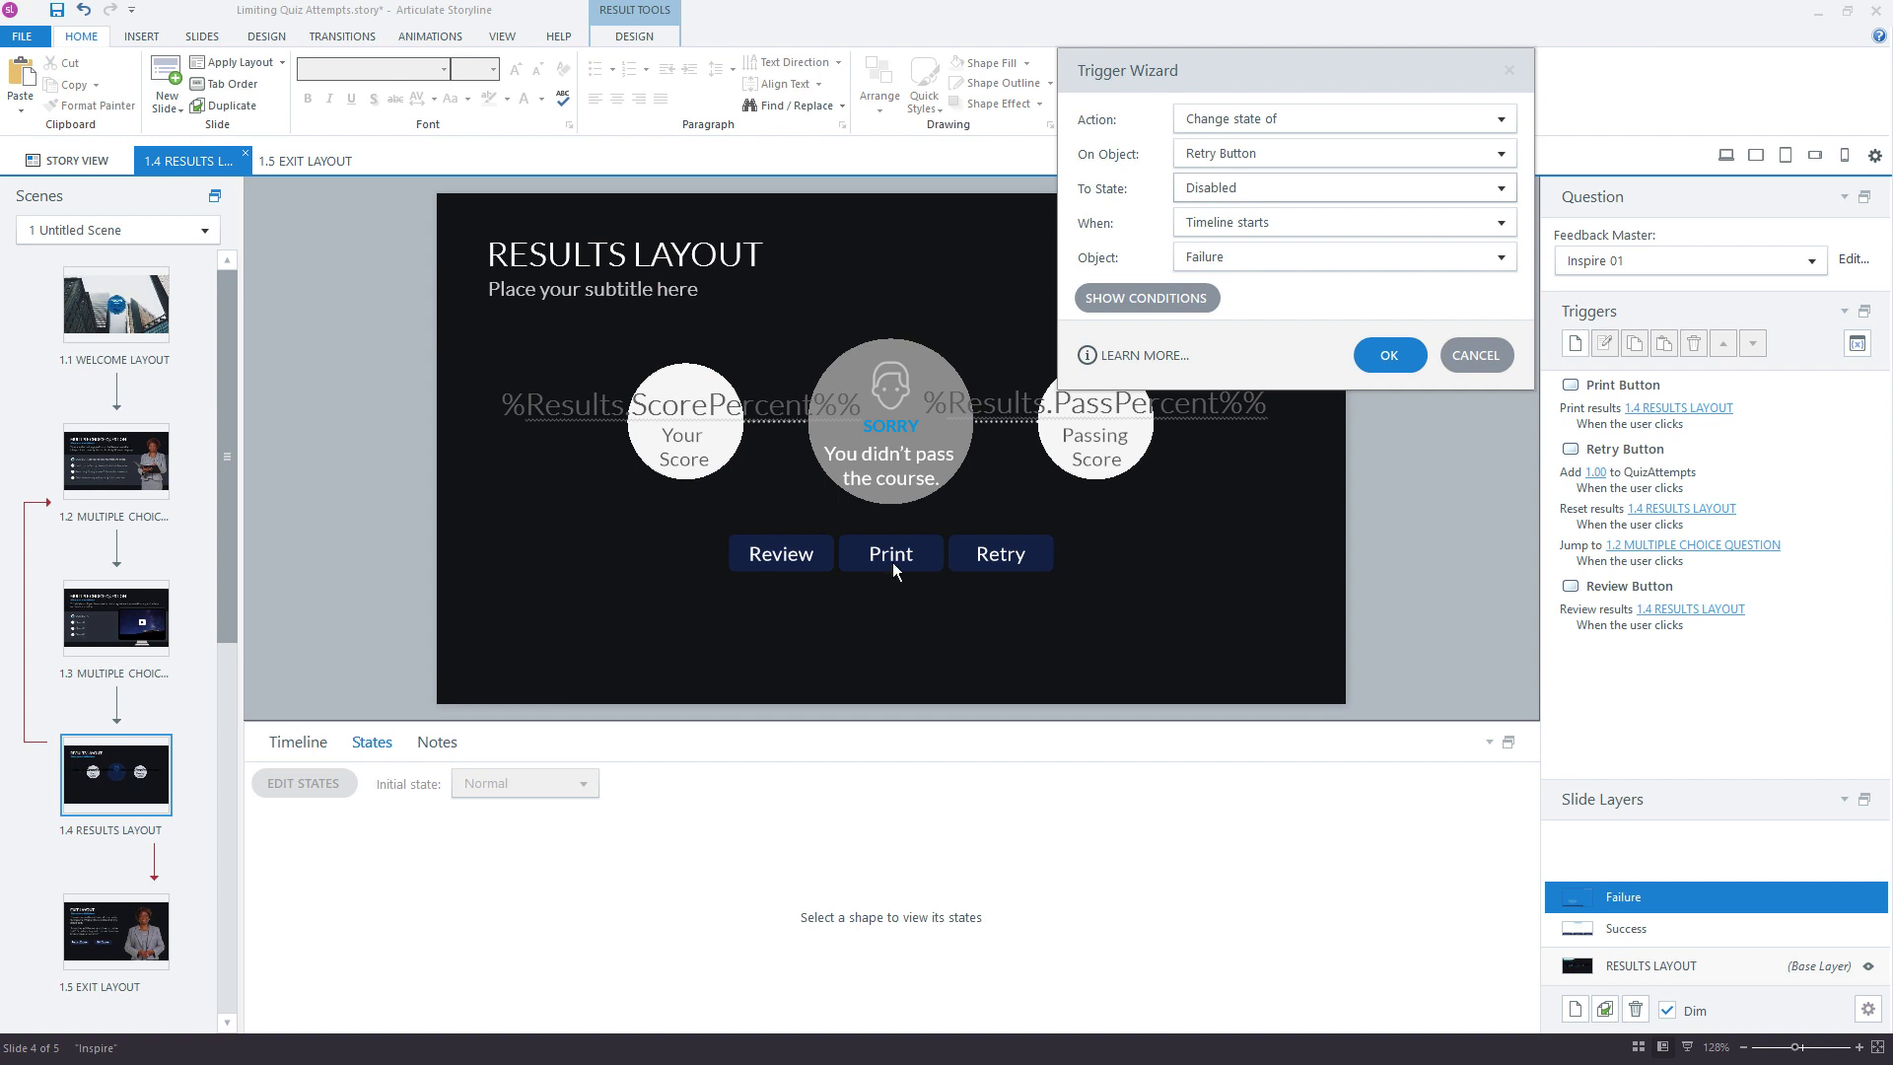
click(1144, 298)
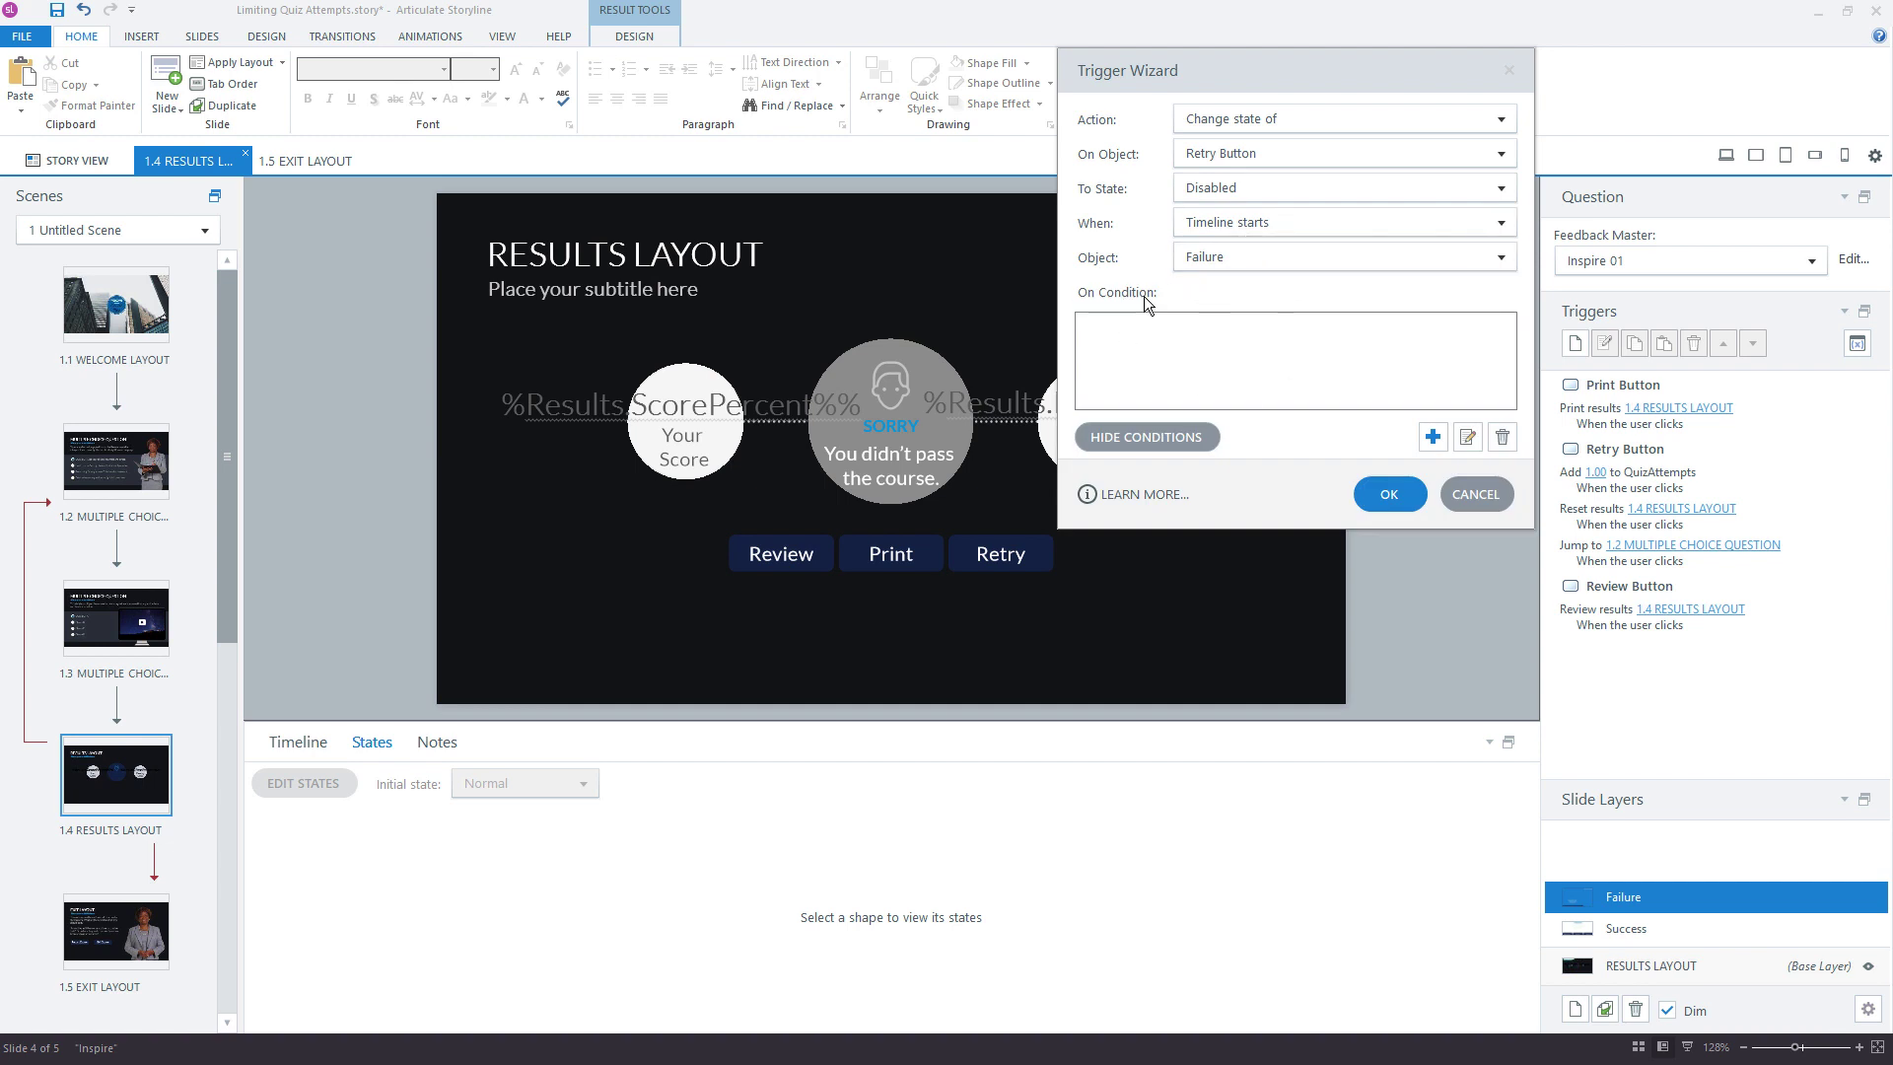
Step: Add the condition QuizAttempts equal to 2 and save the trigger
click(1432, 437)
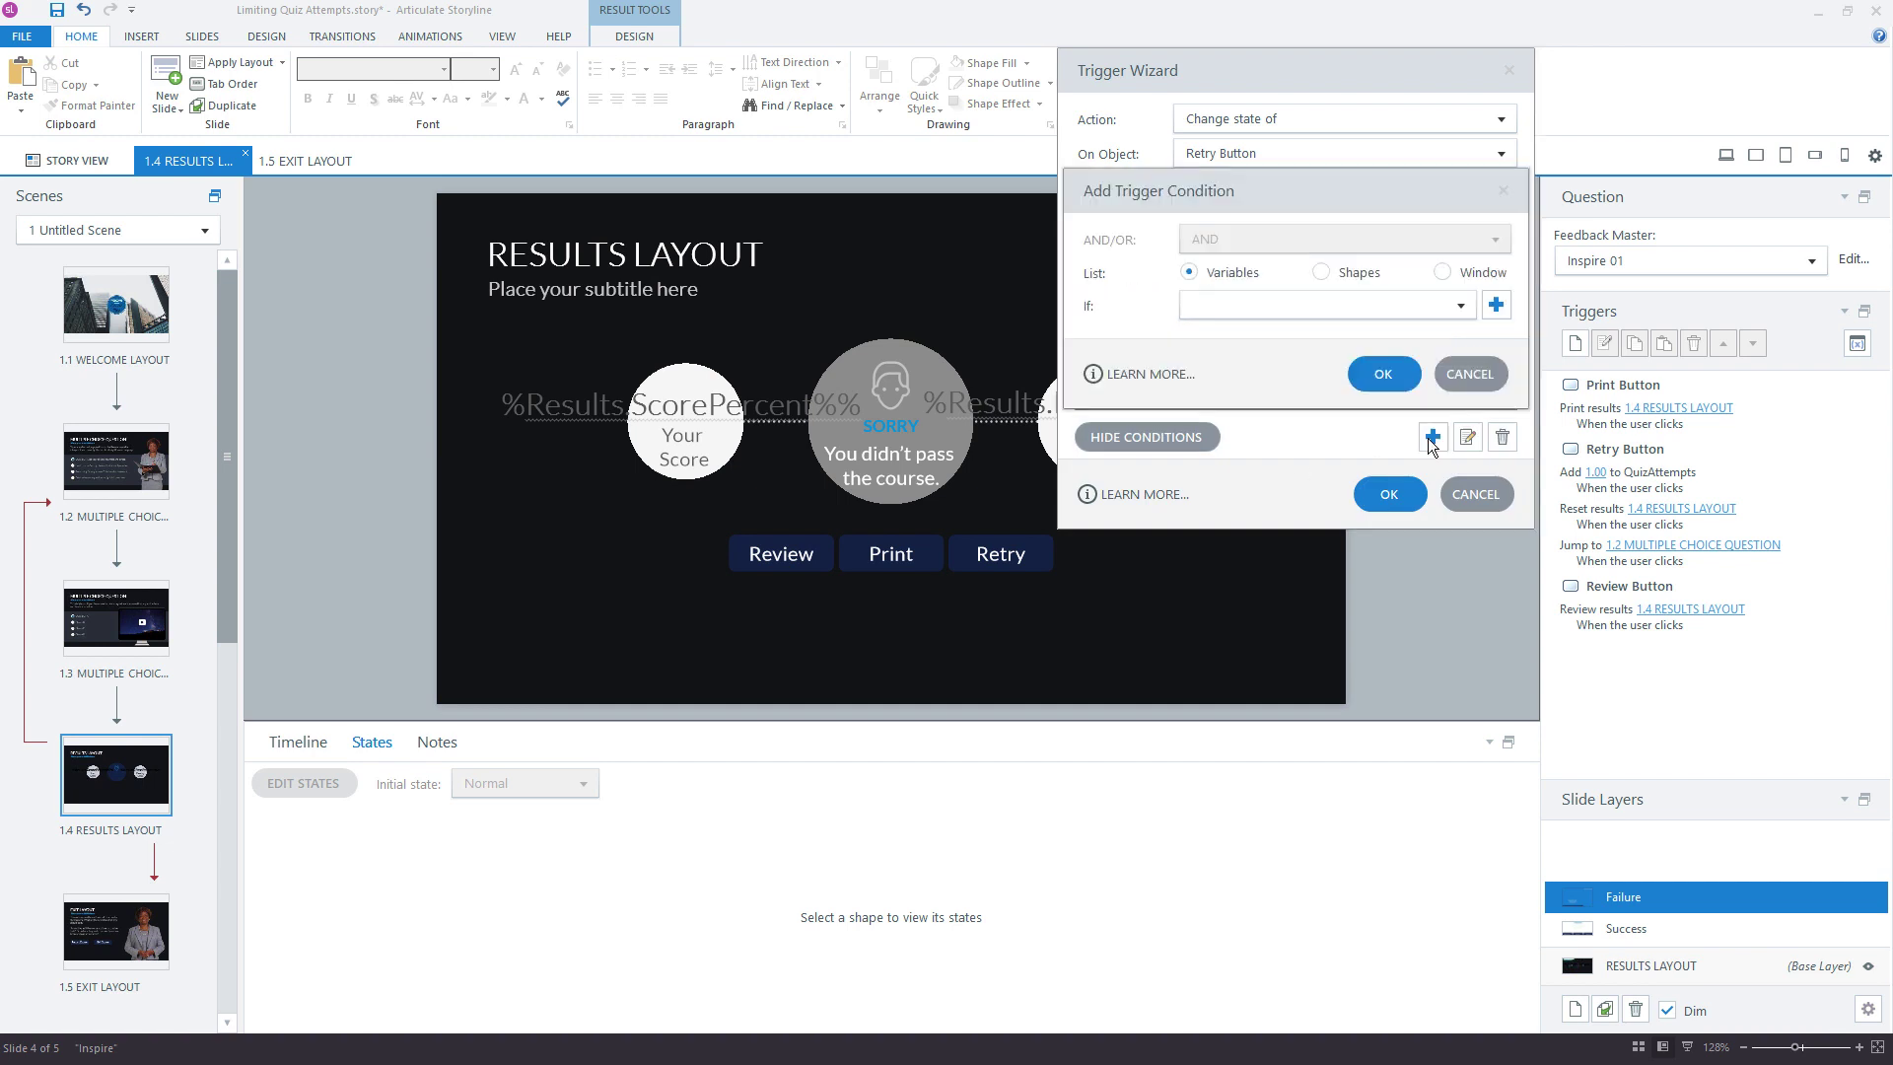
click(1226, 309)
click(1228, 332)
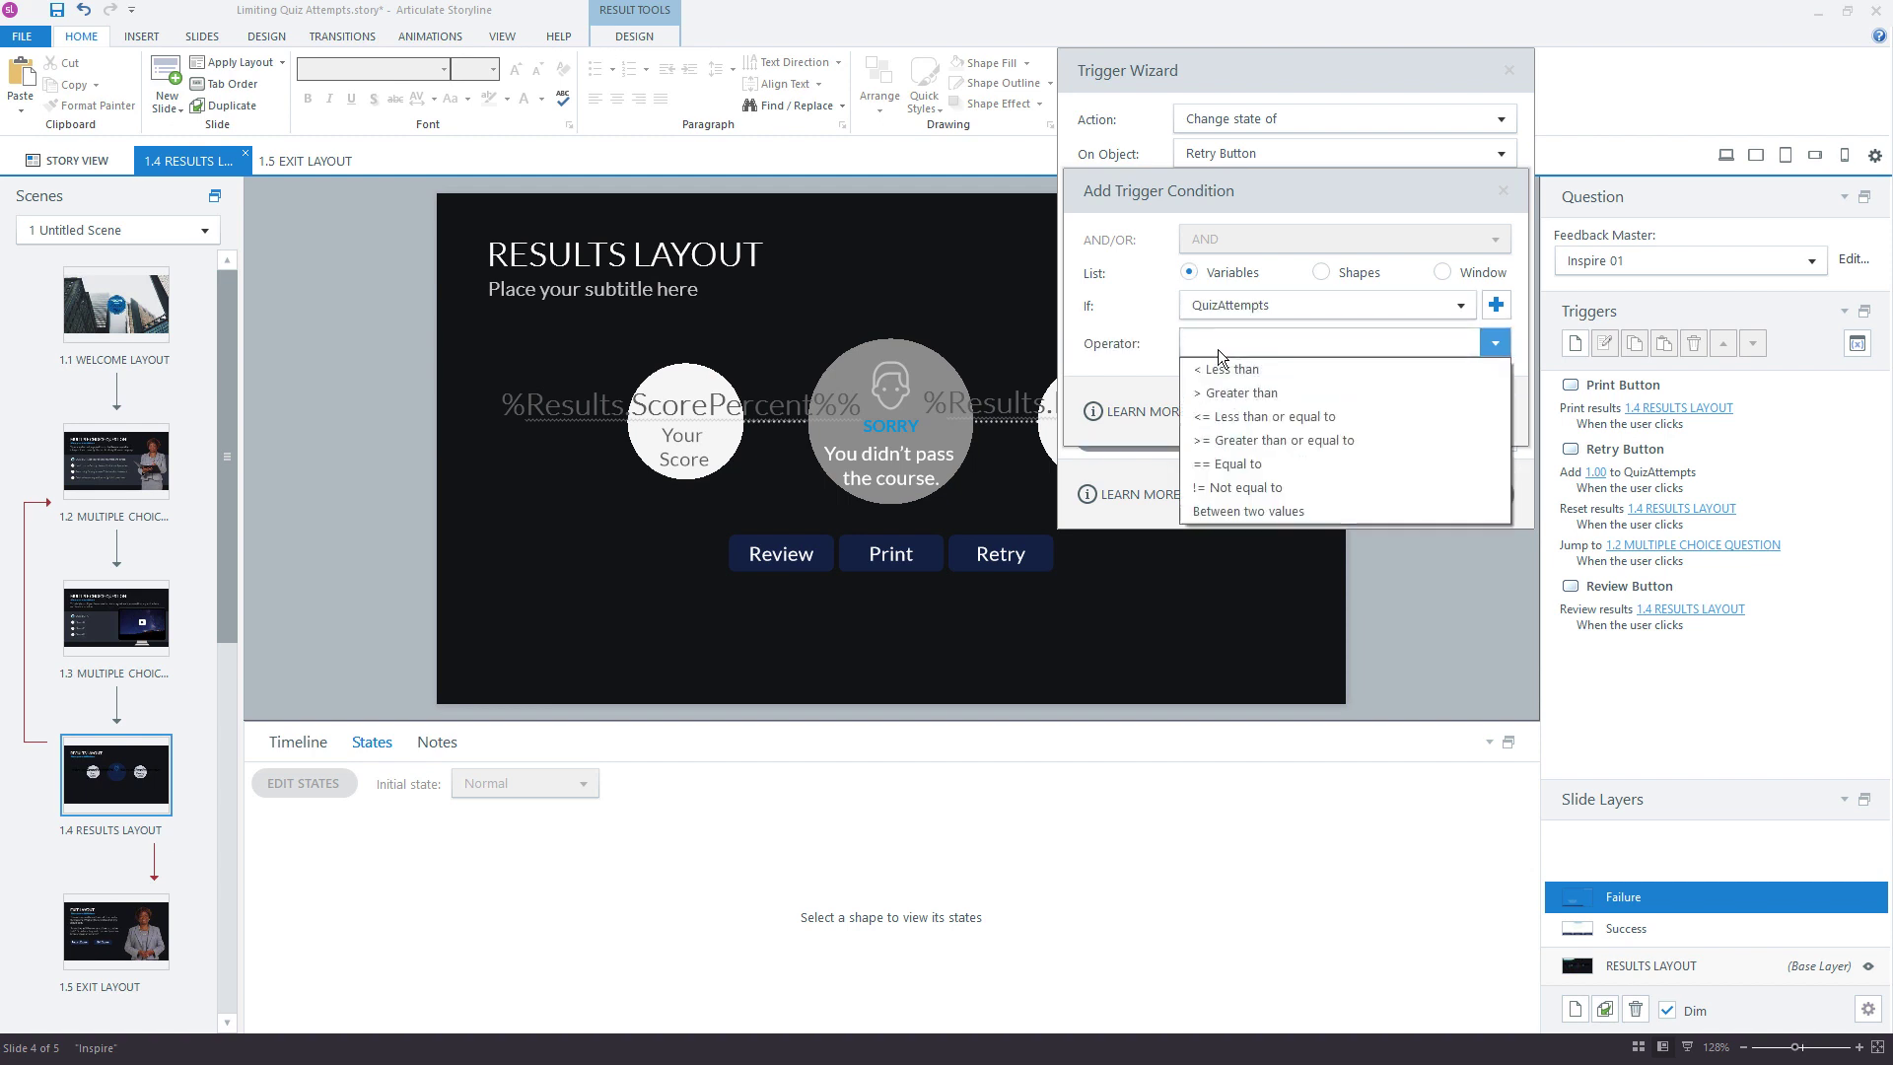
click(1222, 462)
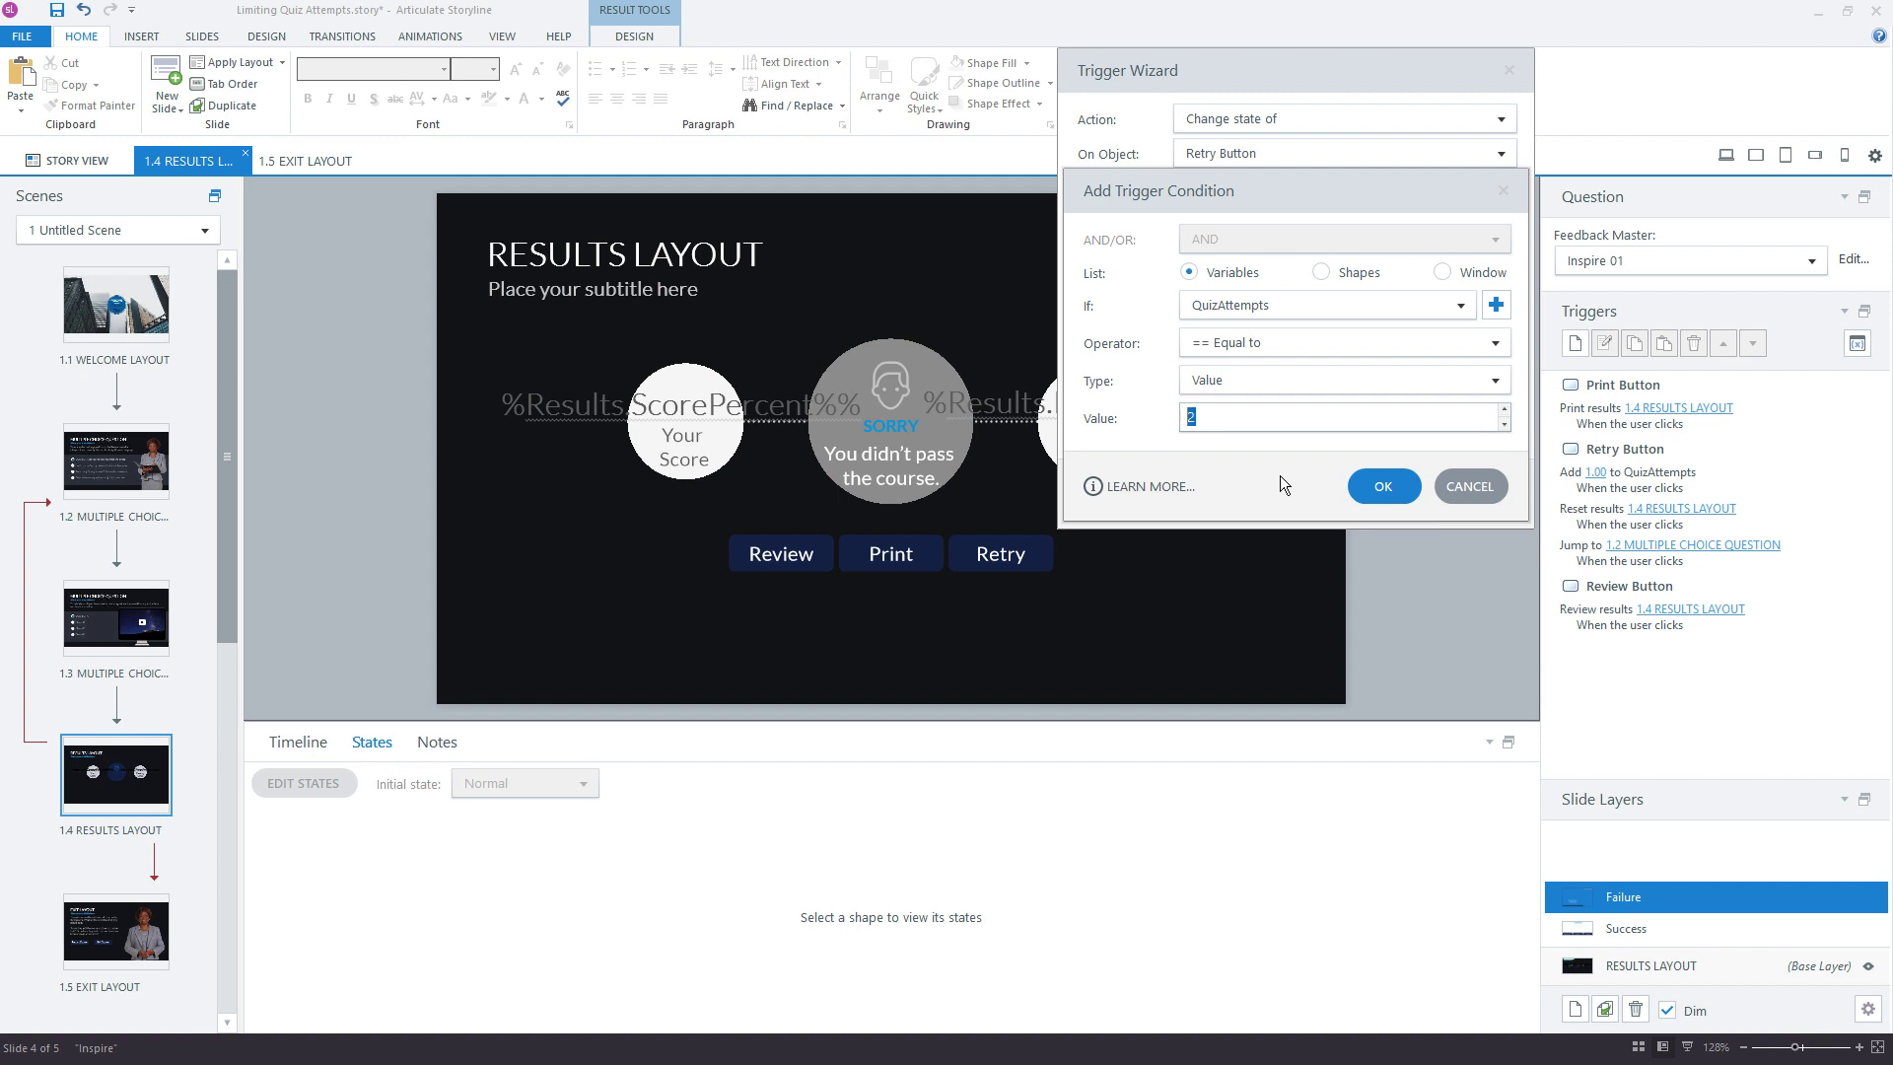
click(1384, 483)
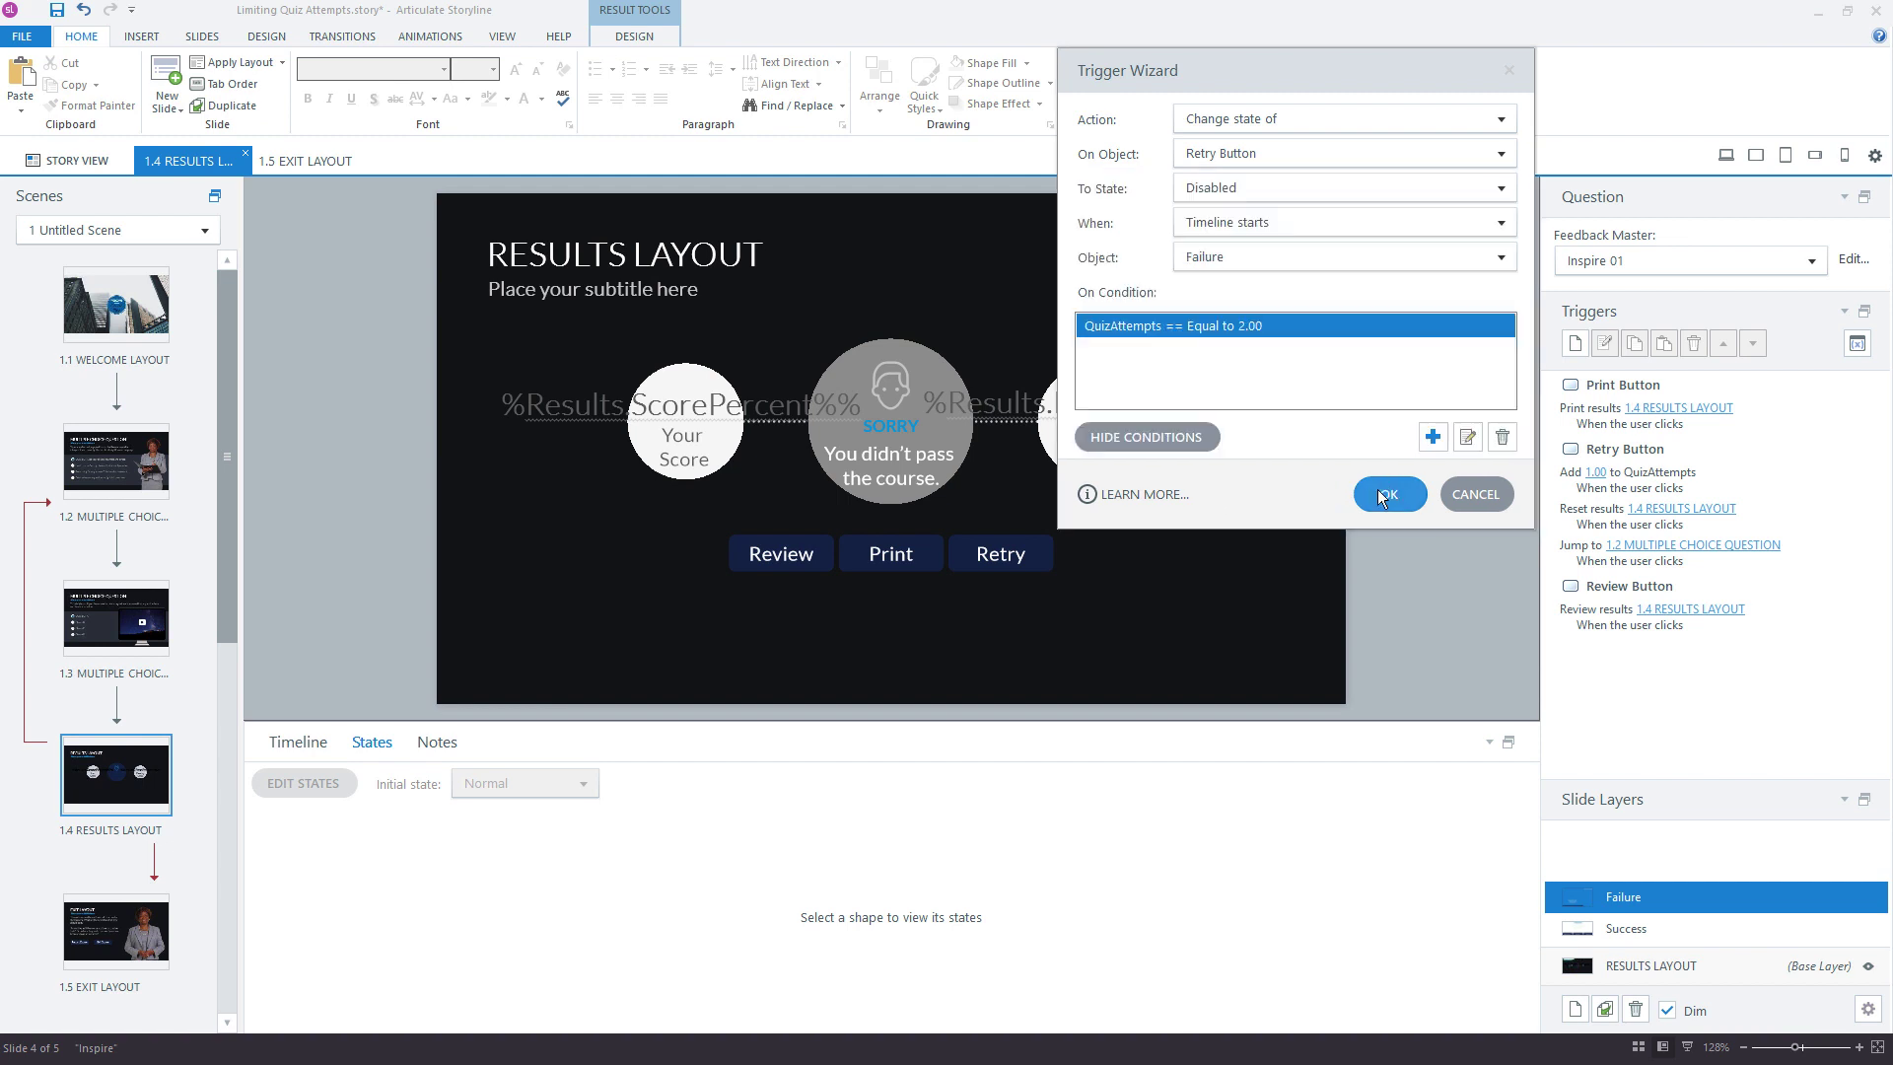
click(1377, 488)
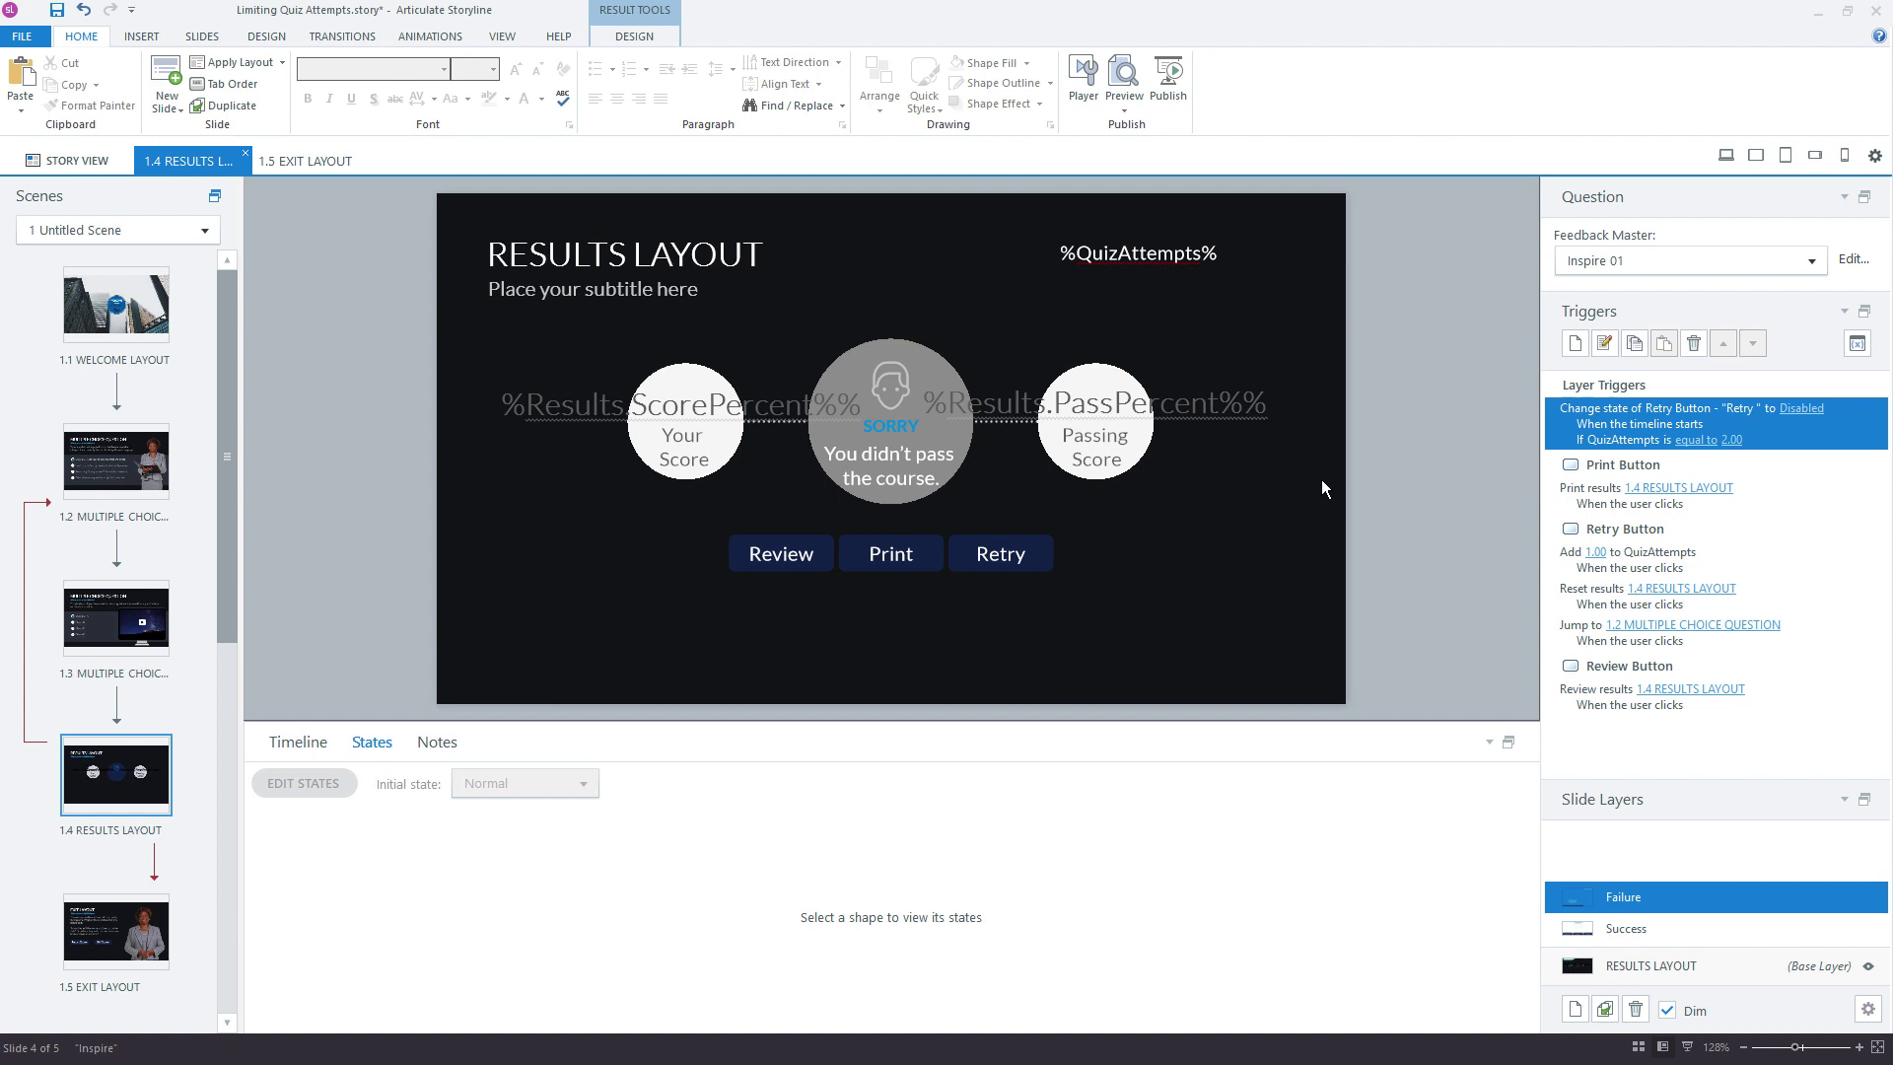
Step: Preview the course and answer both questions wrong (third answer, Choice D) to reach the 0% results slide
click(1114, 74)
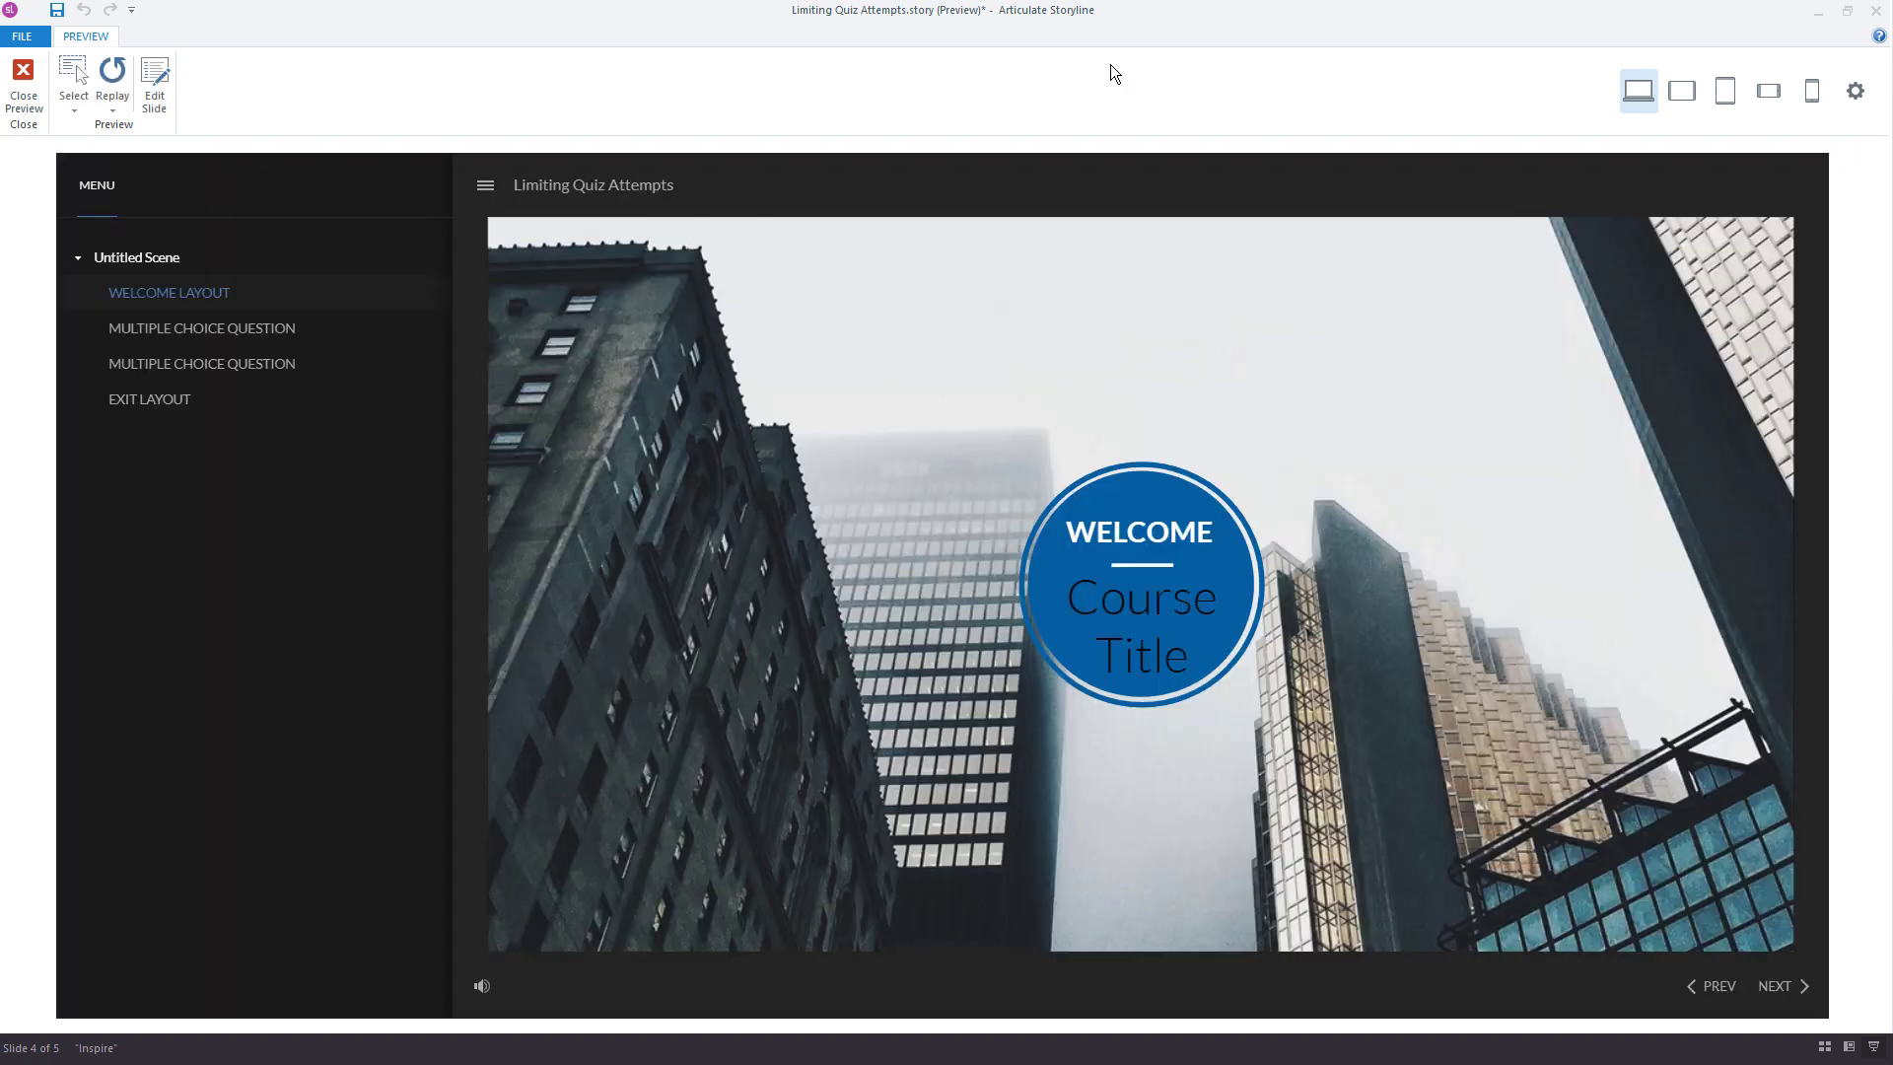
click(1773, 993)
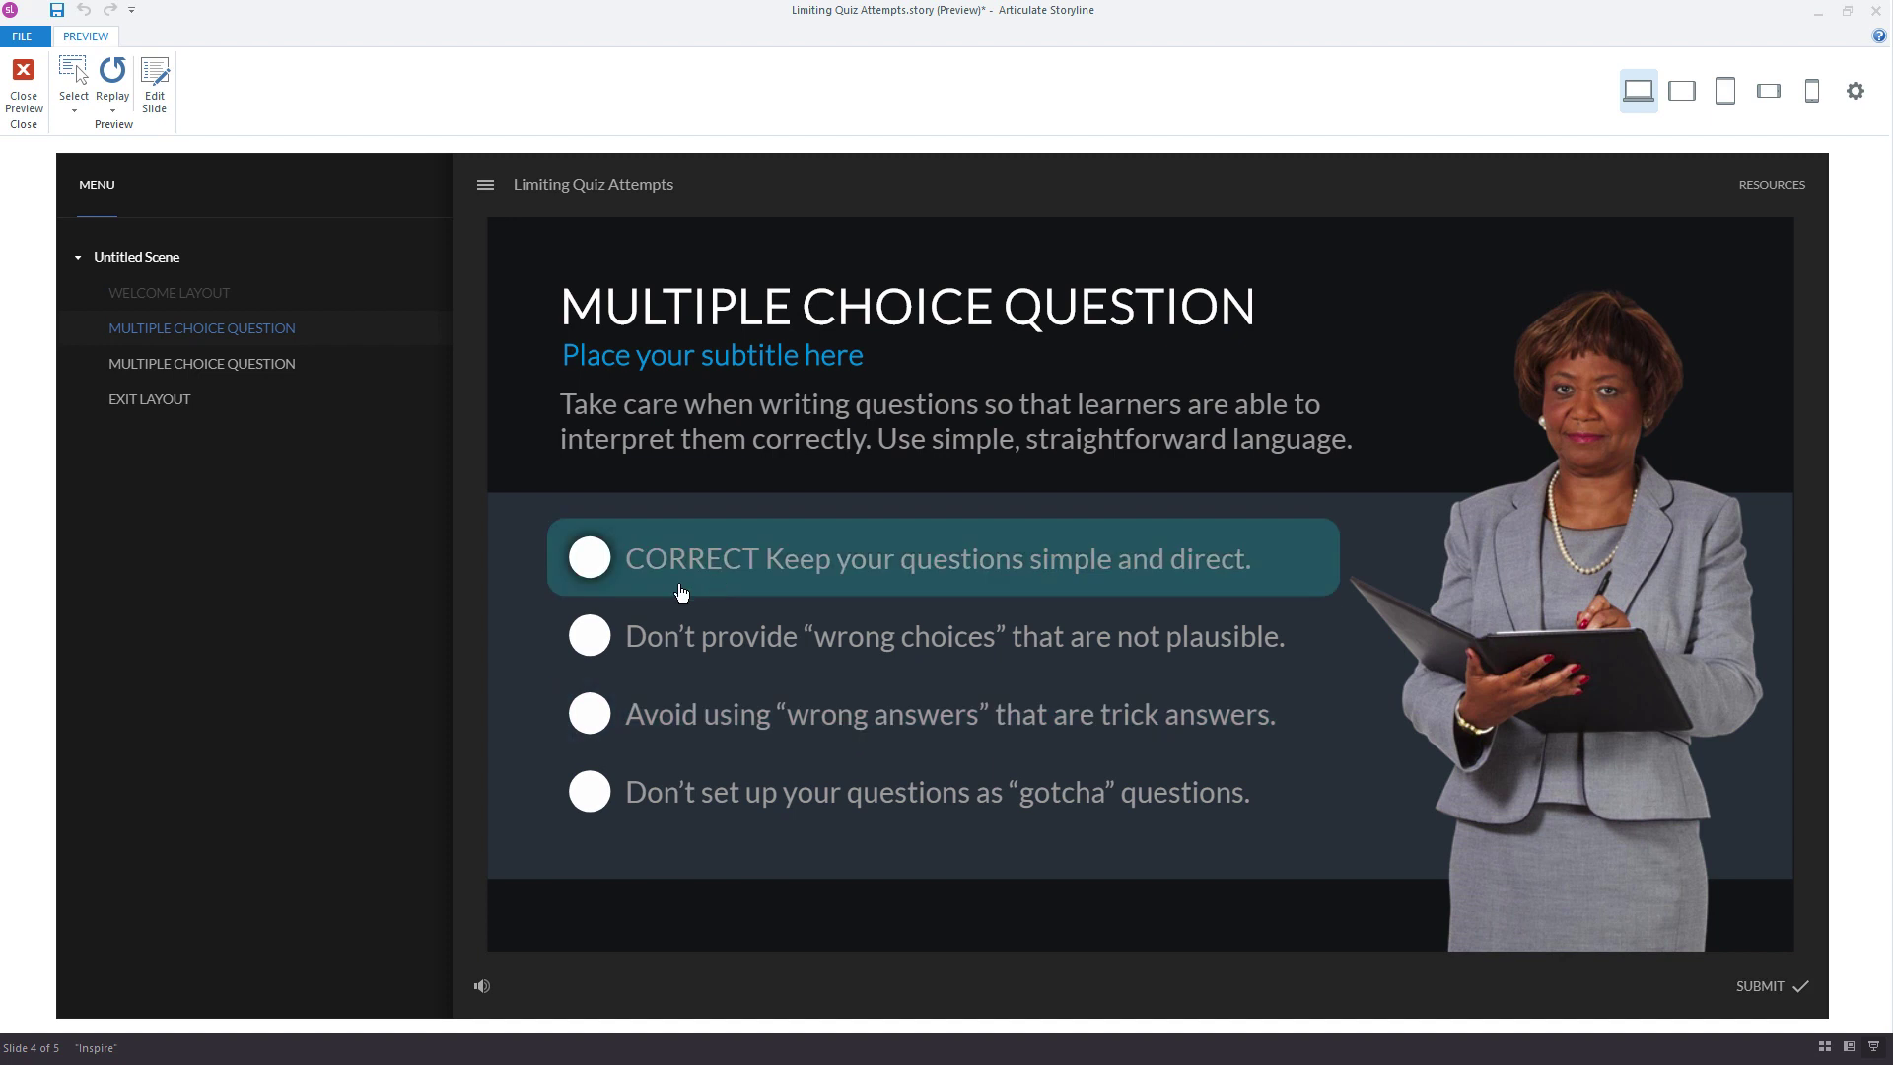
click(690, 693)
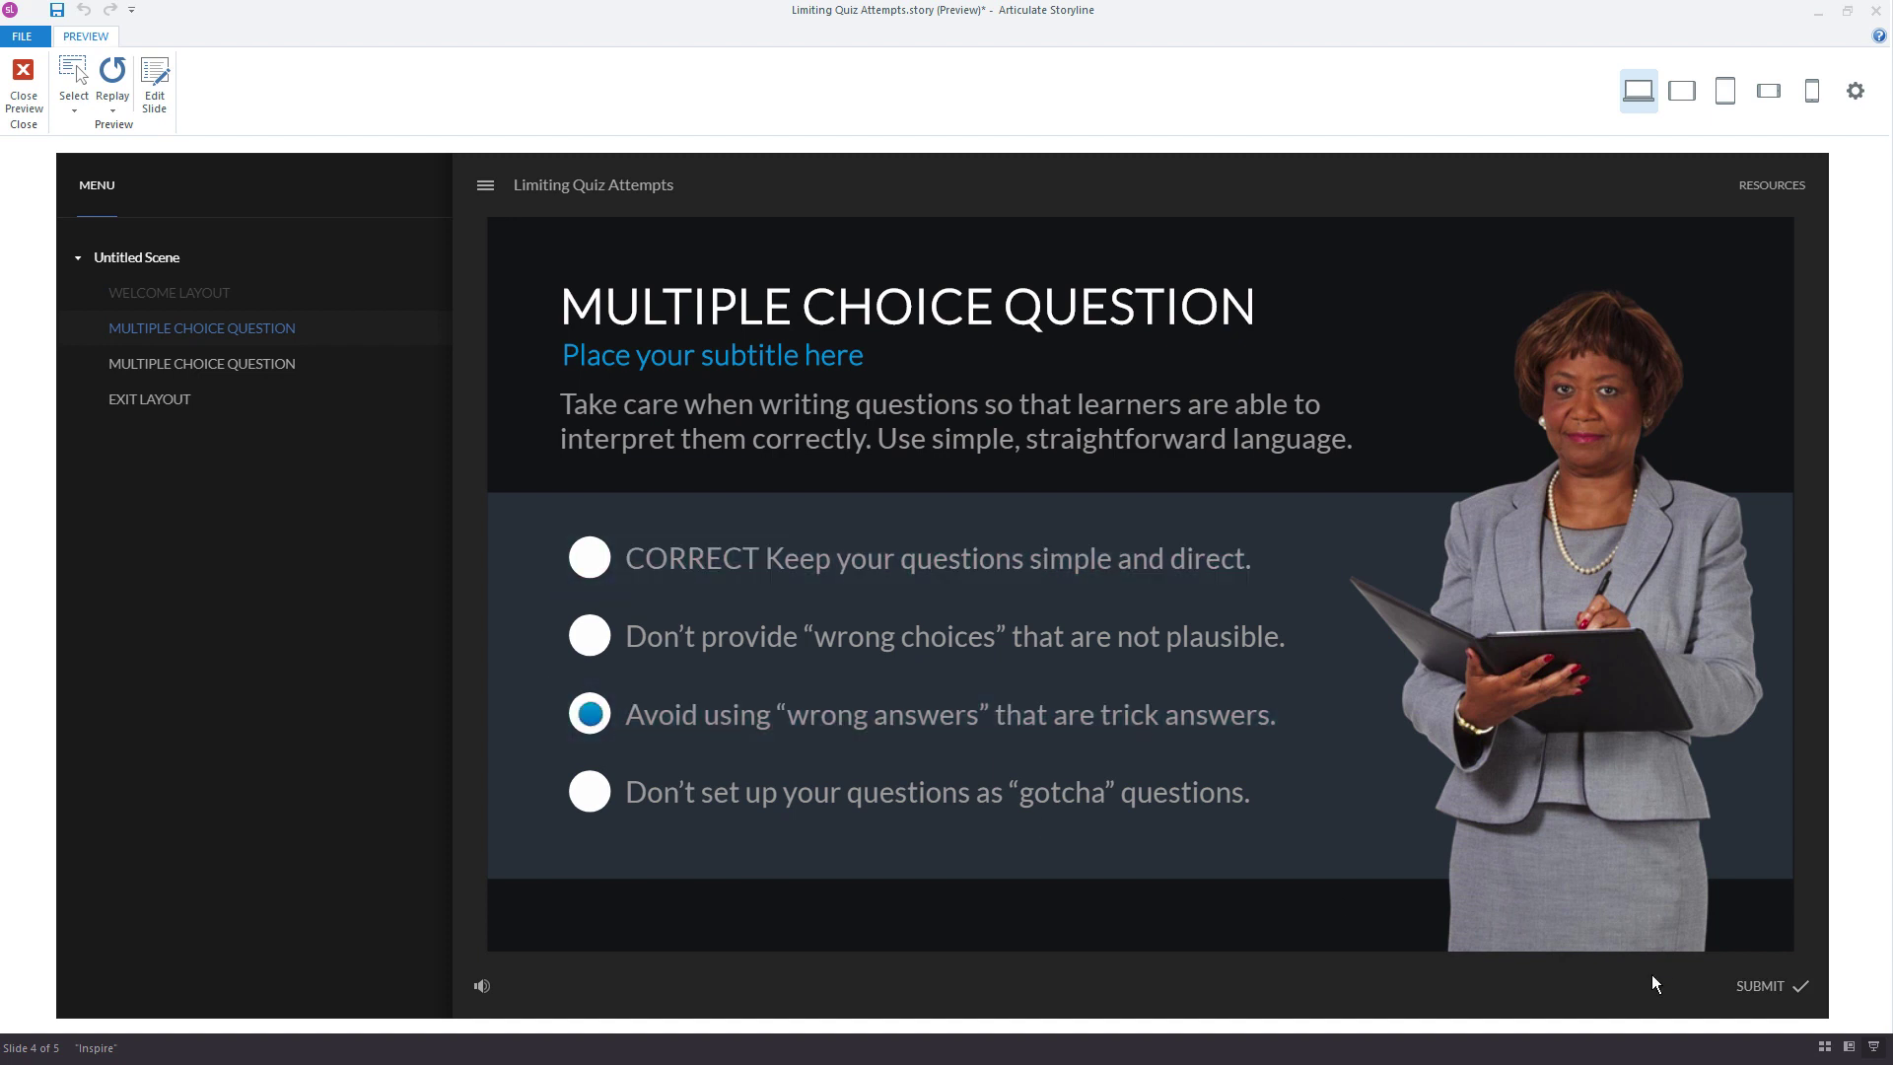
click(1770, 988)
click(1147, 814)
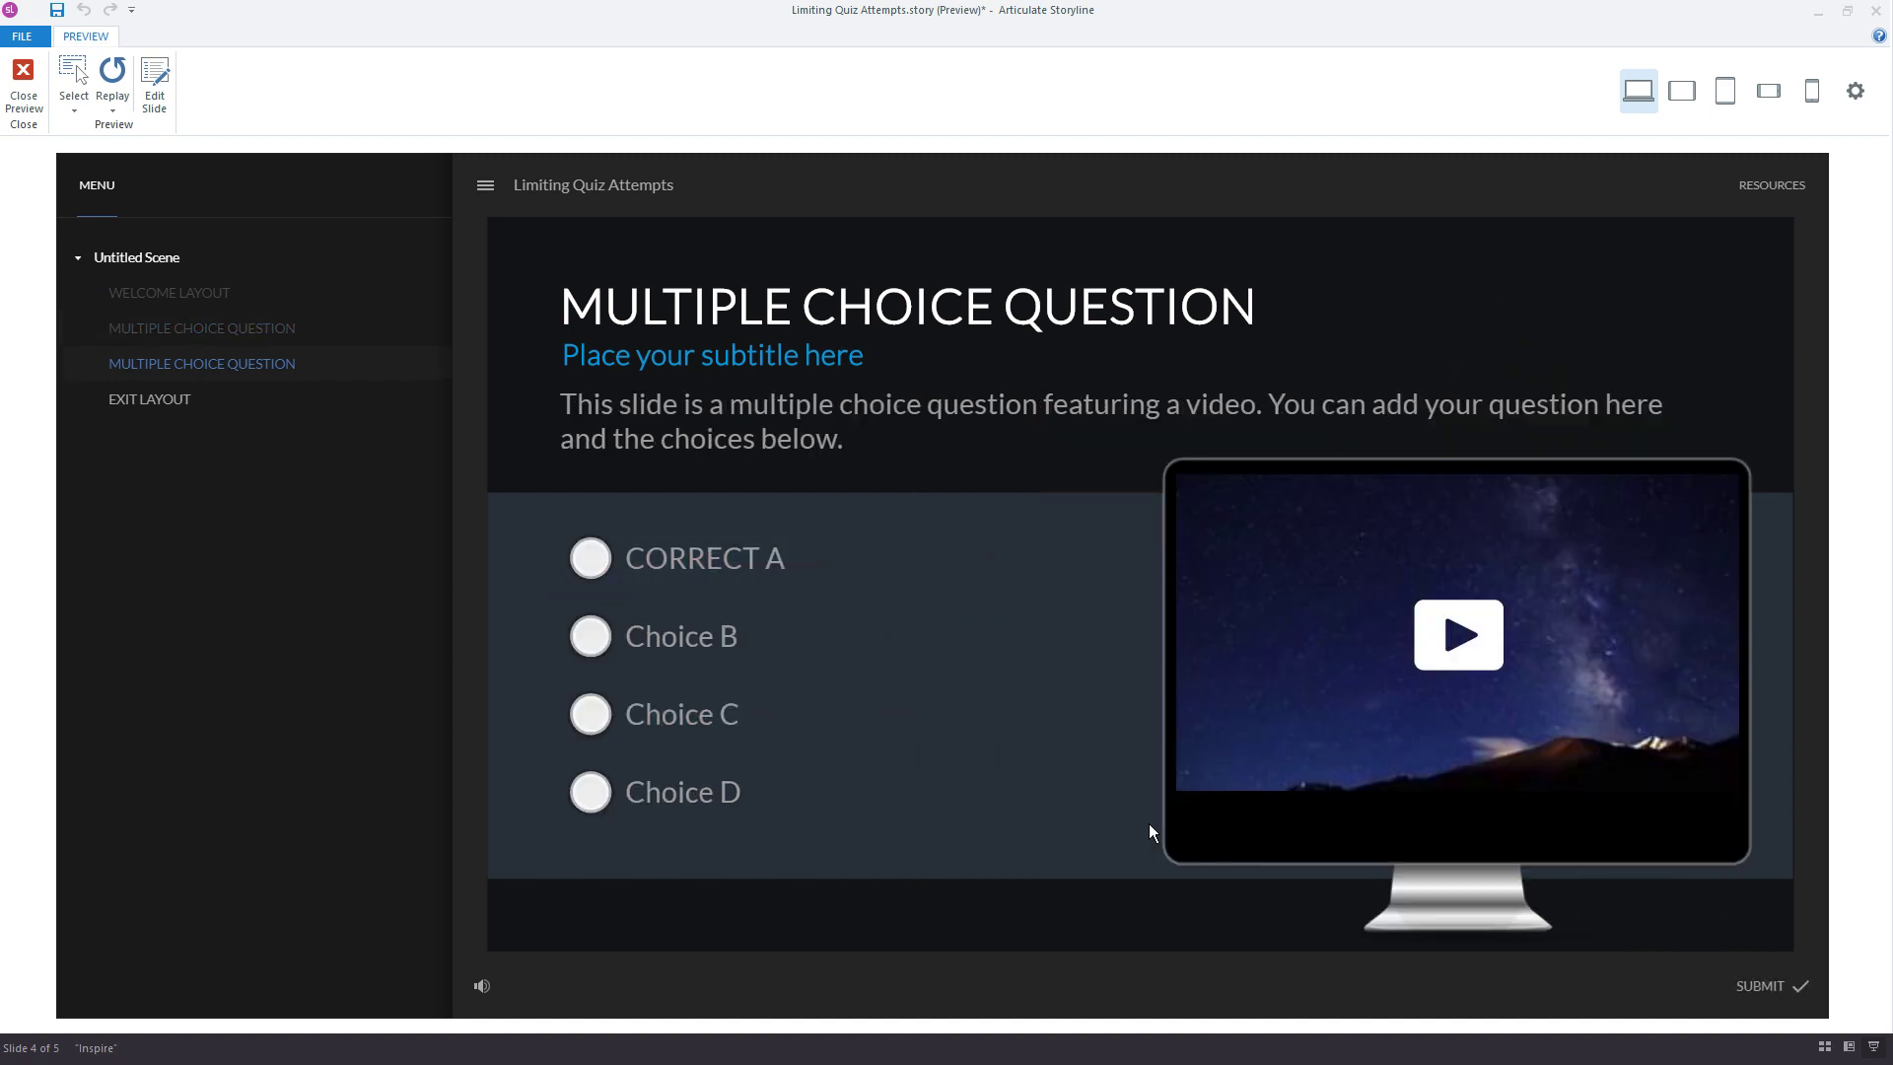
click(738, 767)
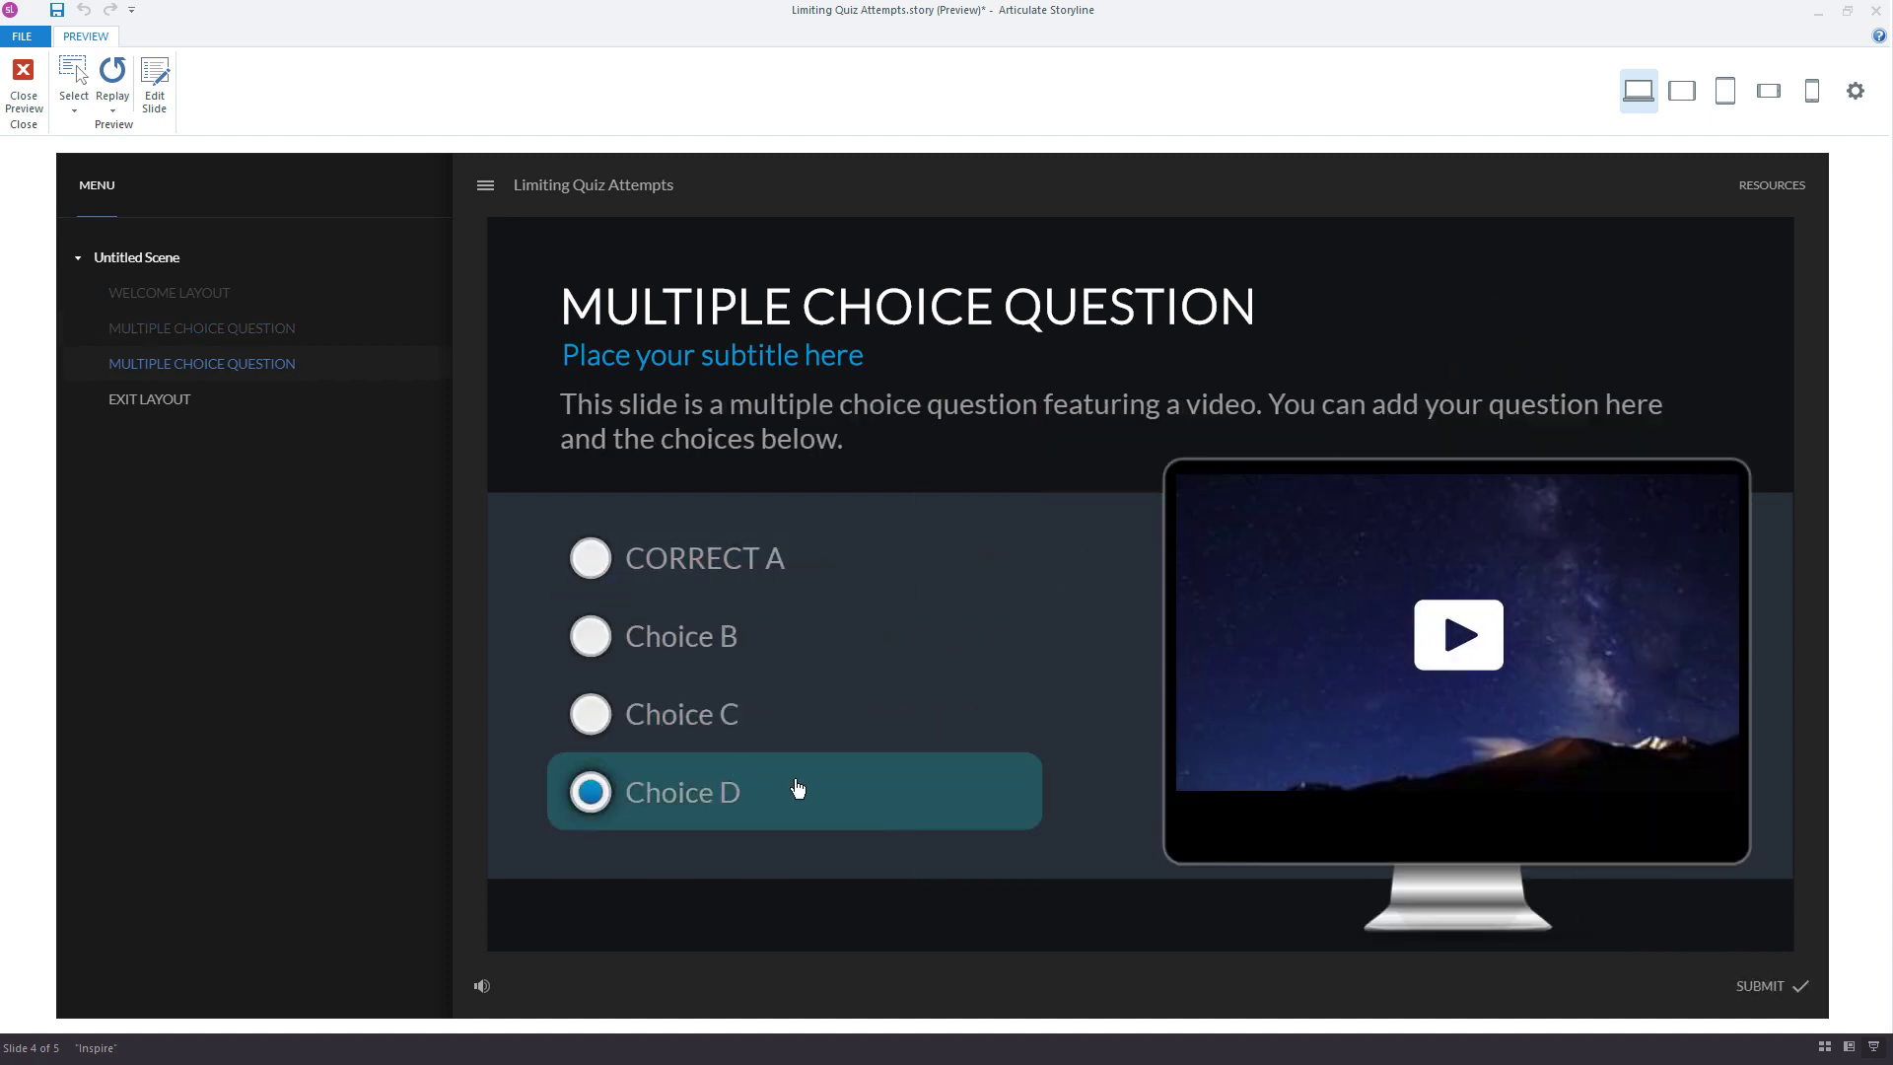
click(1765, 986)
click(1434, 753)
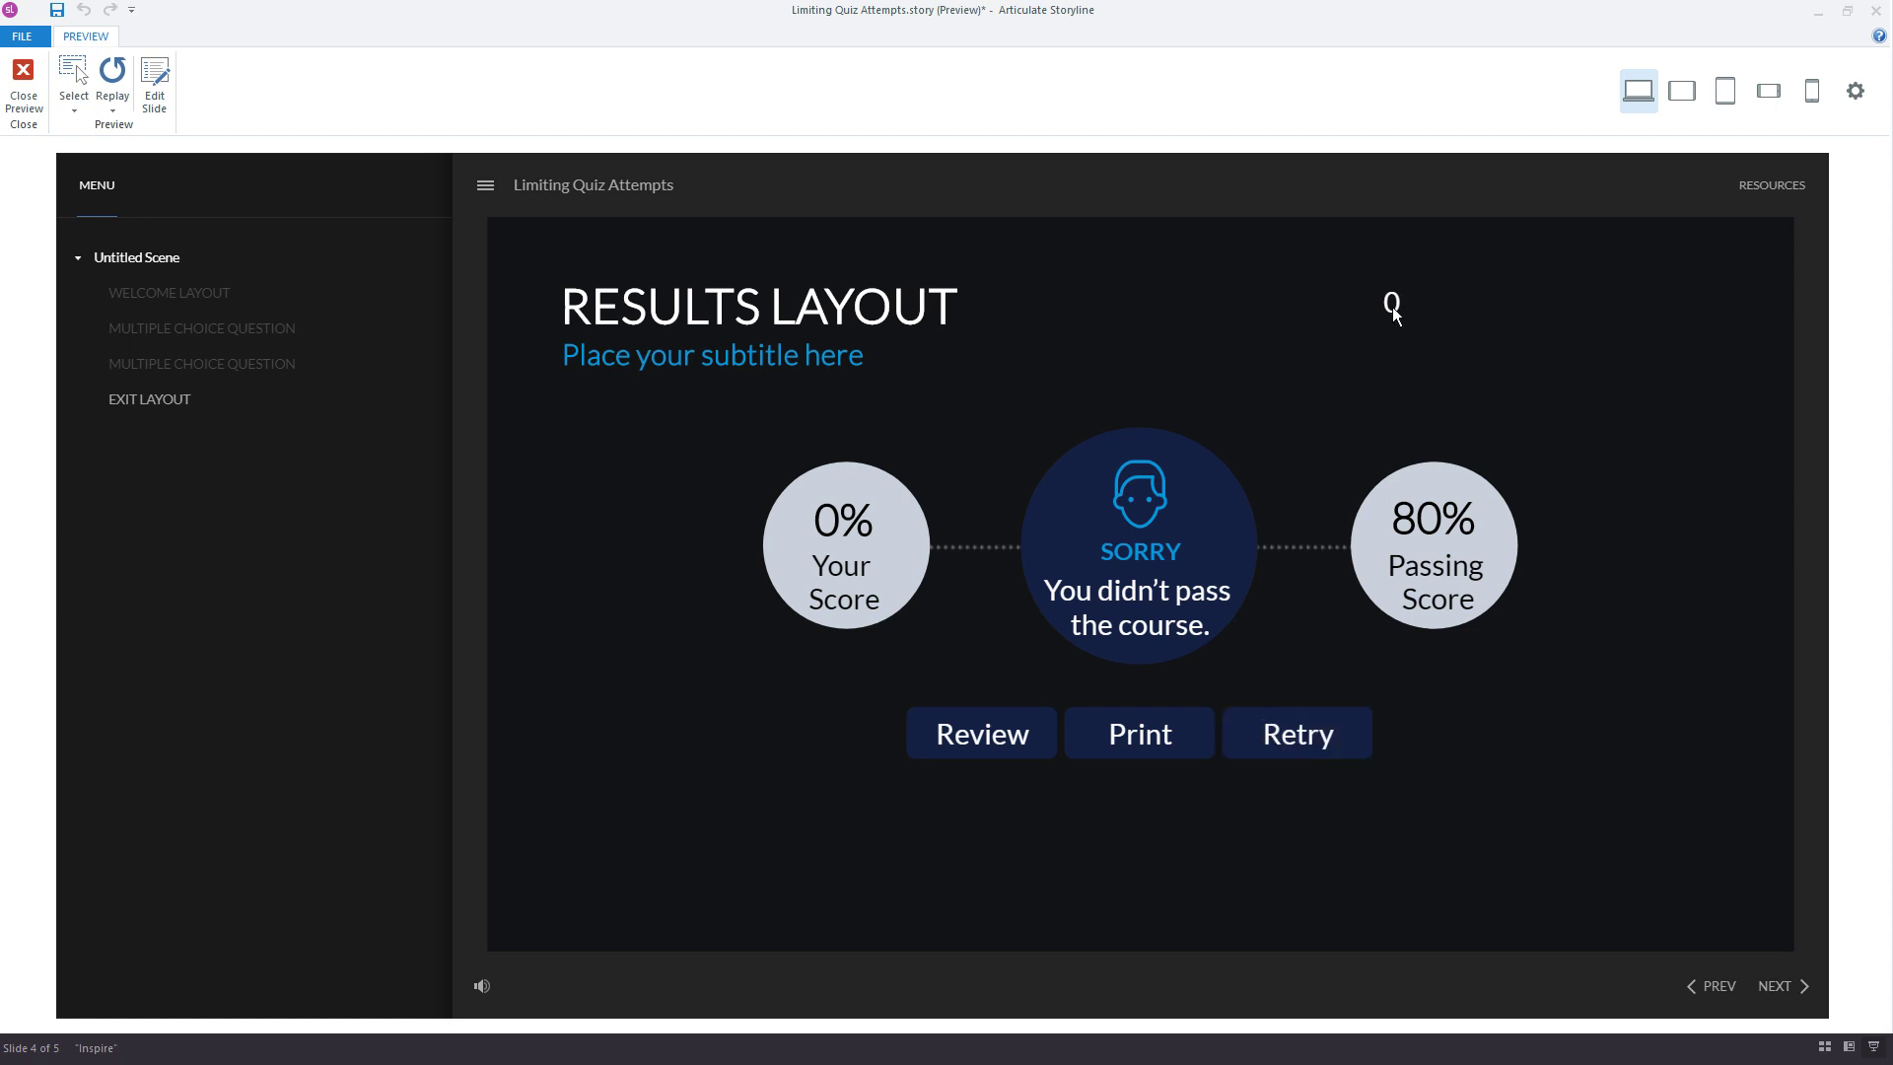
Step: Retry the quiz once, answering the third option and Choice D wrongly, back to results
click(1317, 735)
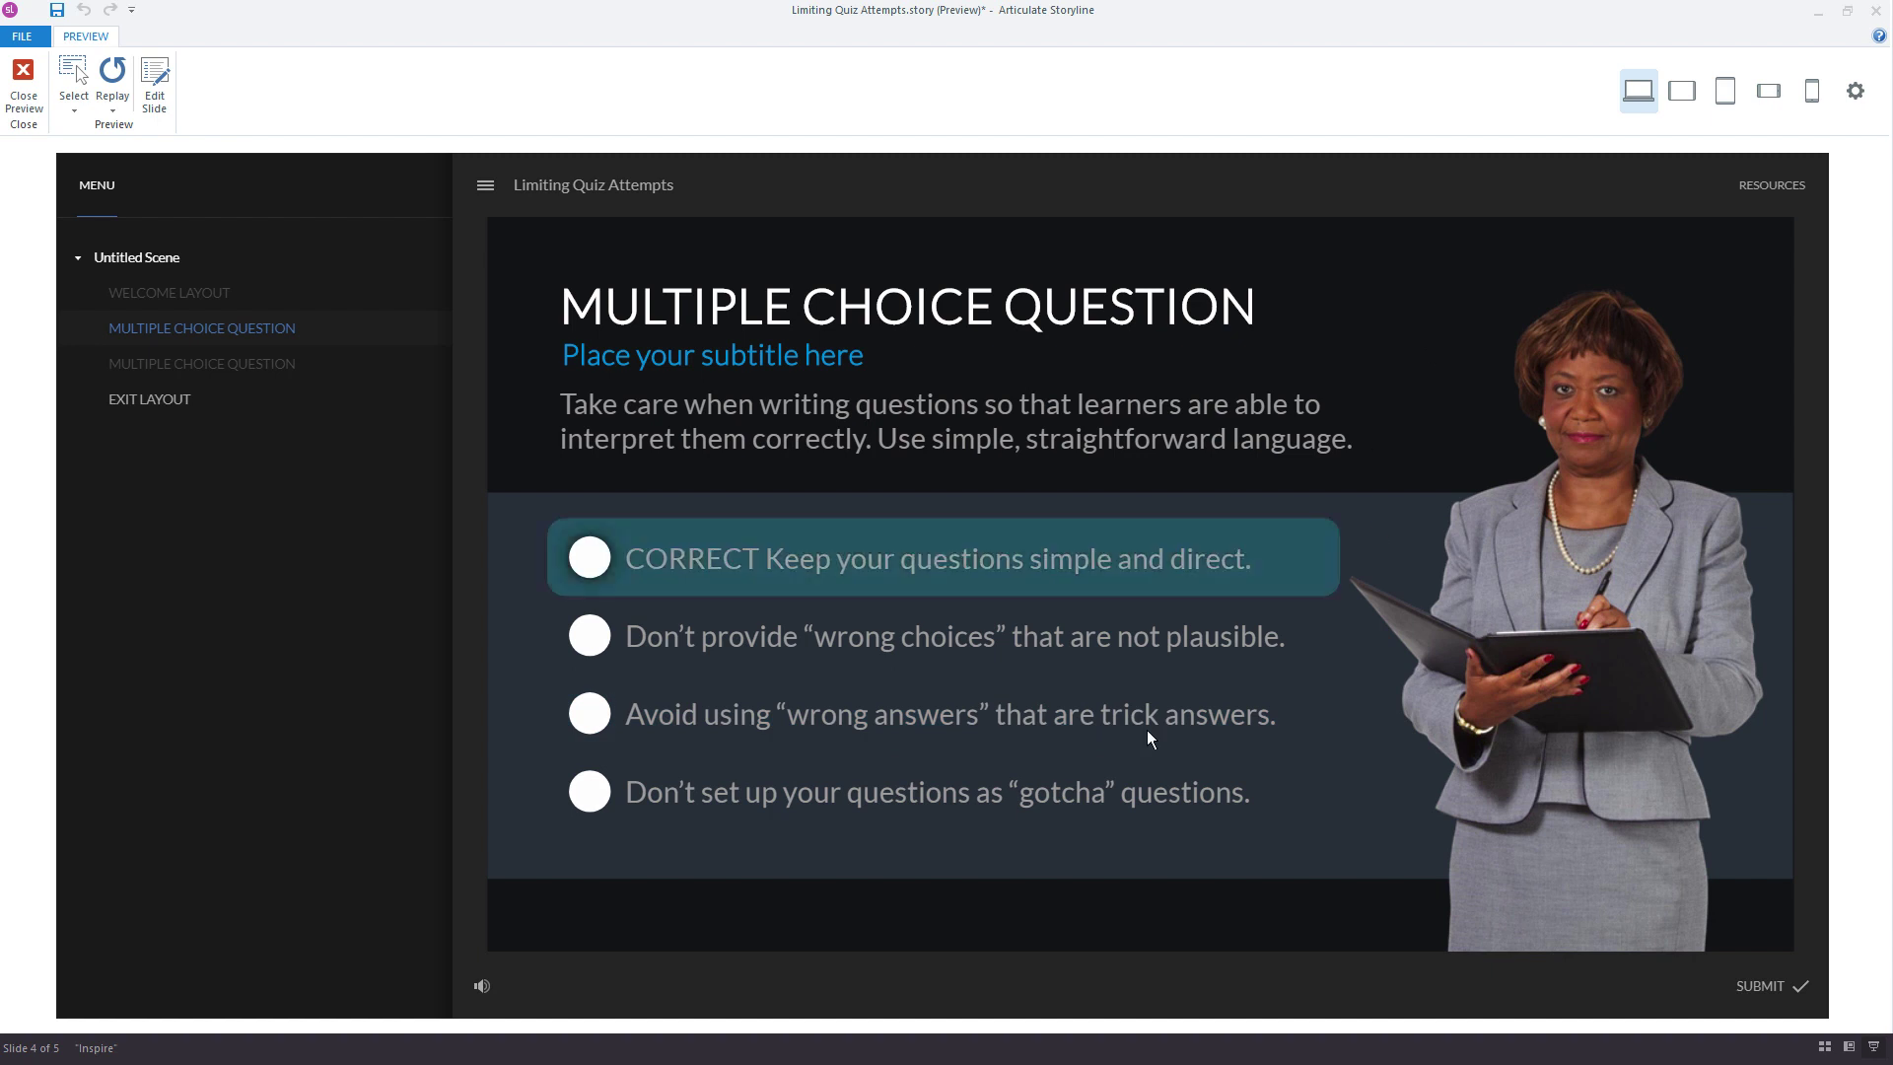
click(1063, 746)
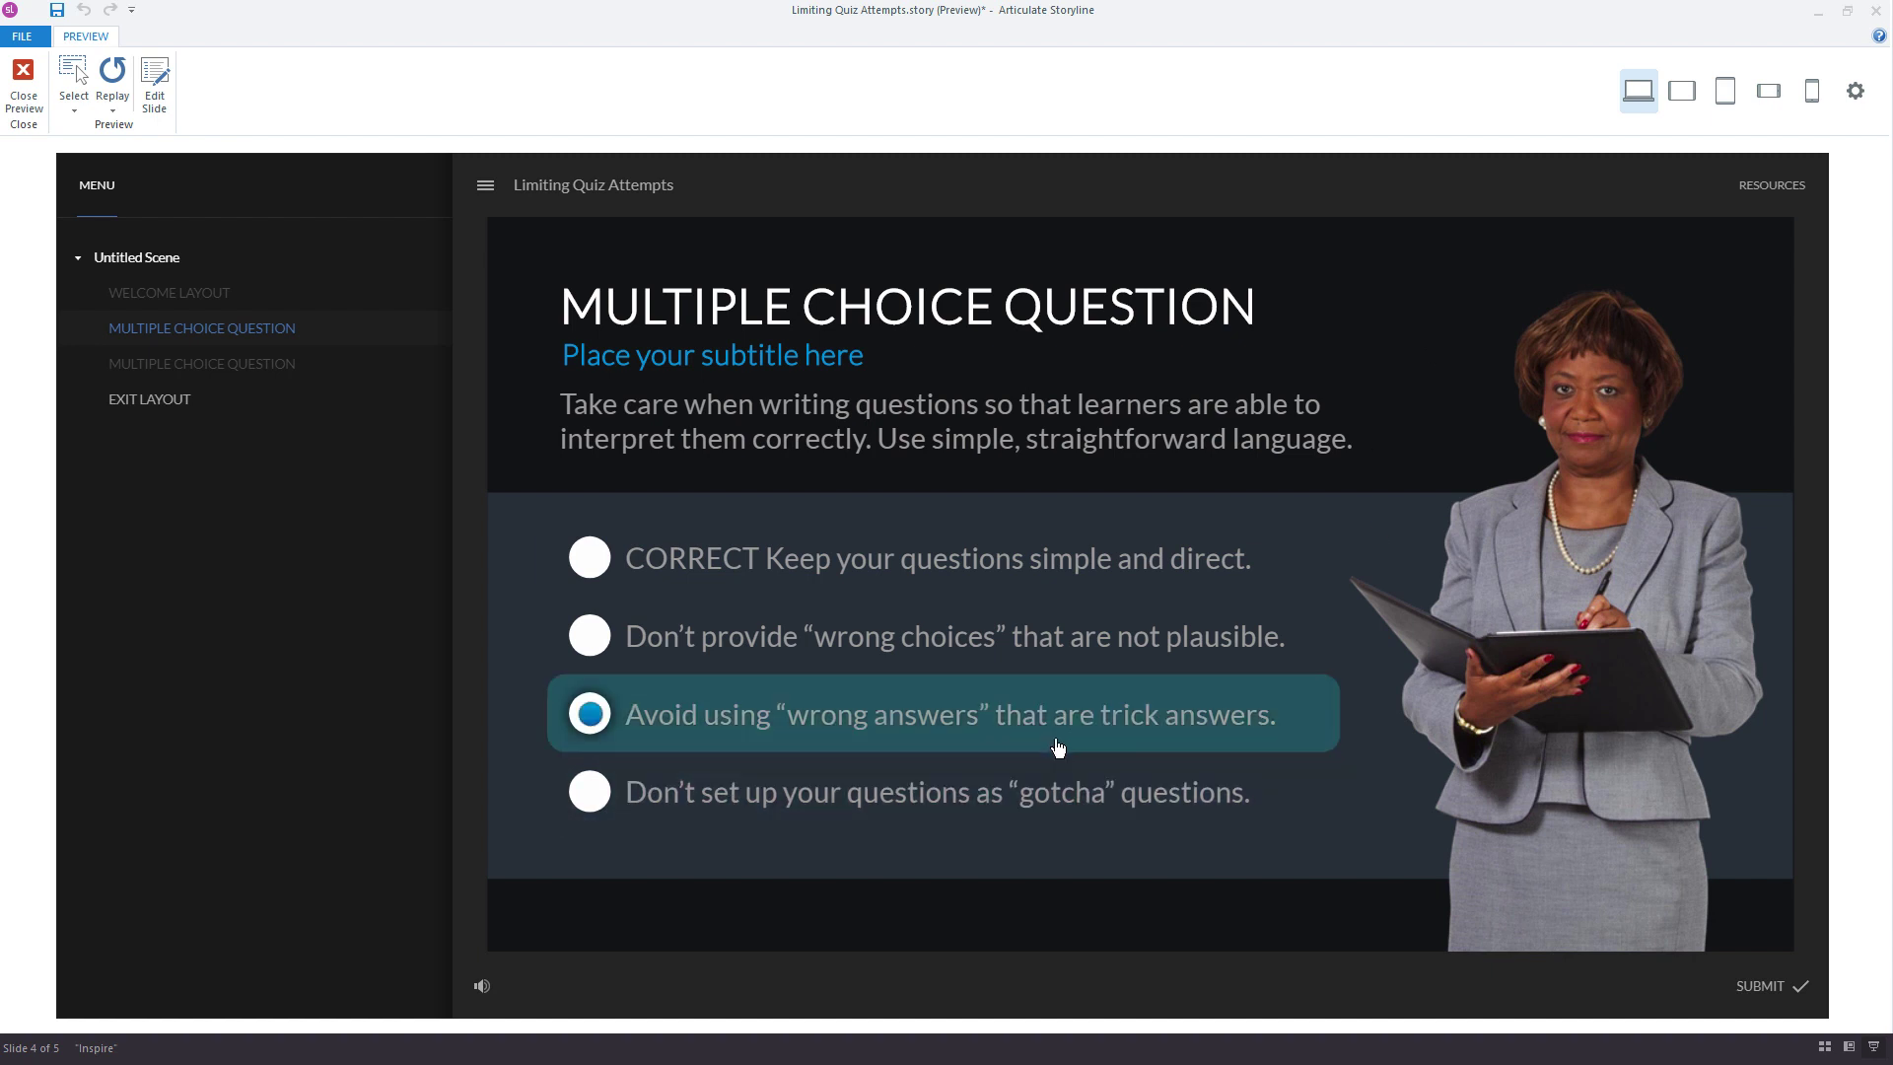
click(1758, 986)
click(1134, 806)
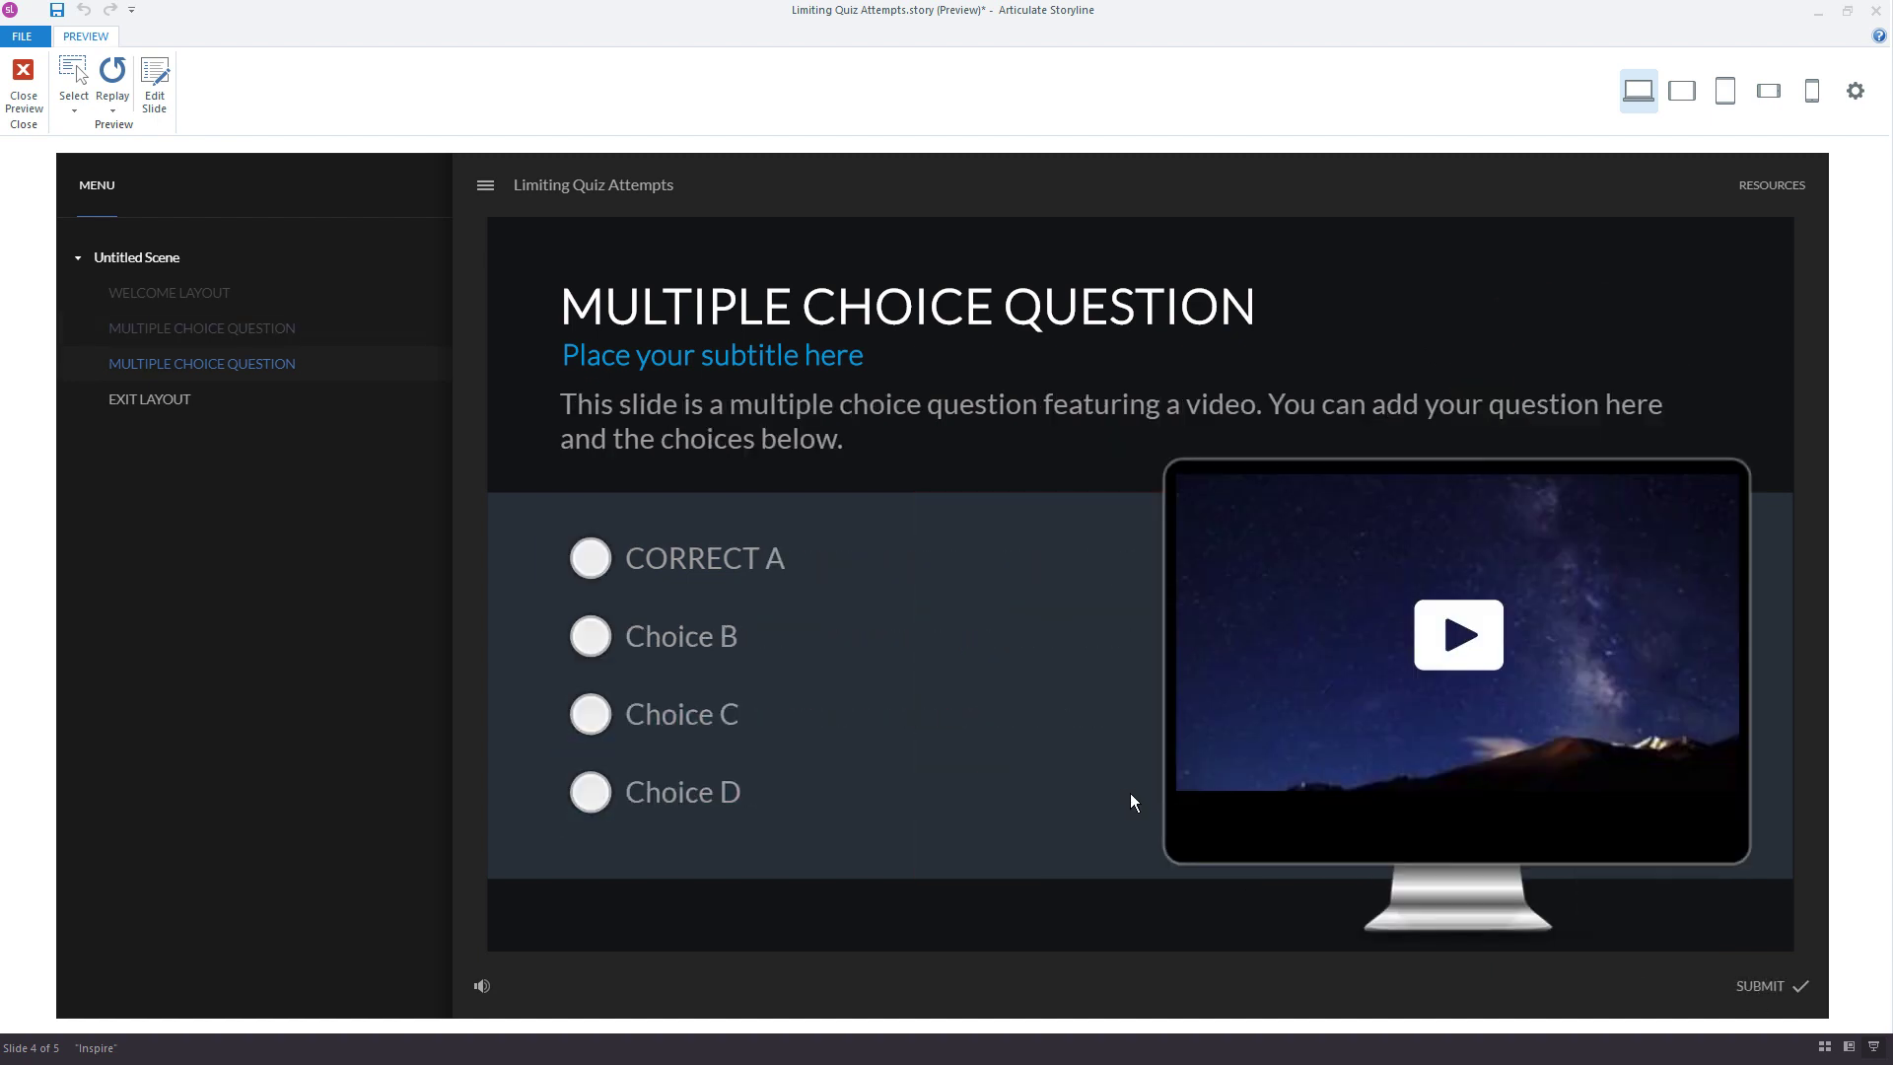
click(676, 778)
click(1774, 981)
click(1486, 755)
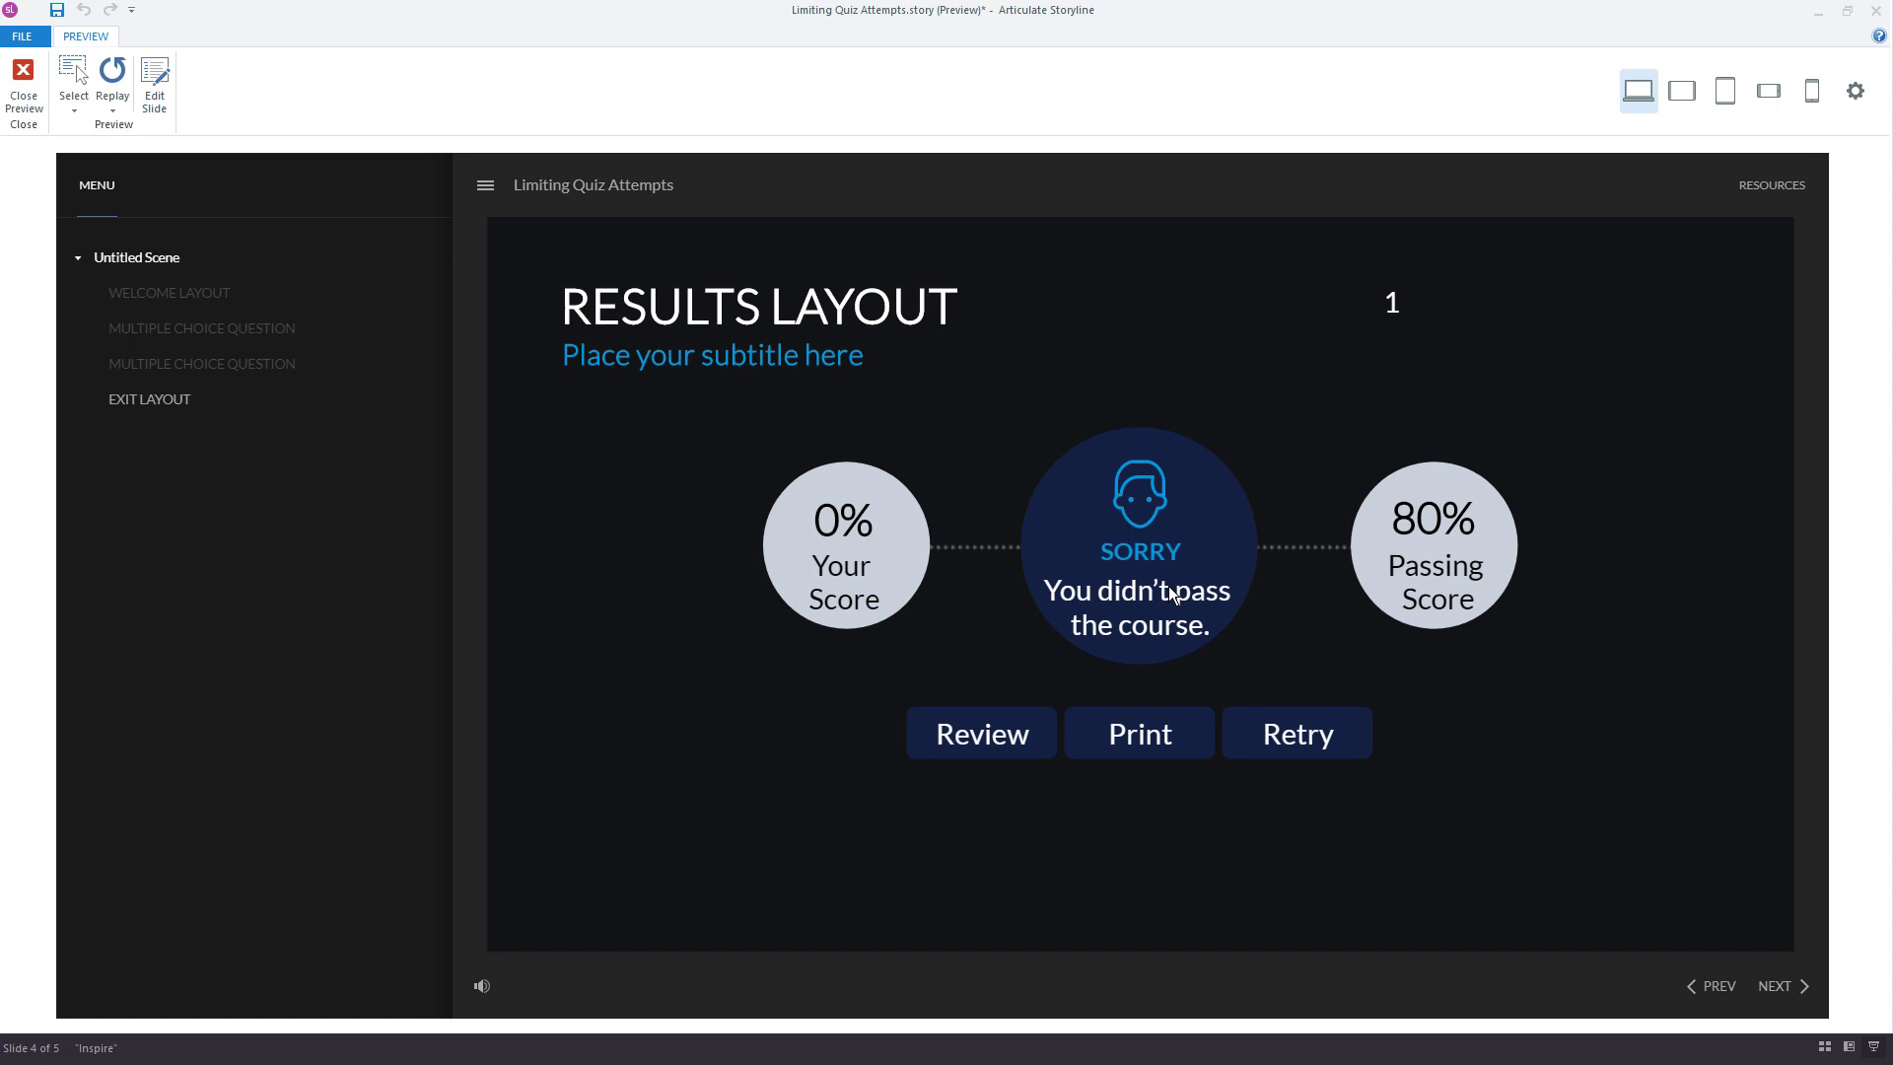
Step: Retry a second time, raising attempts to 2, and submit wrong answers (second option, Choice D)
click(1326, 737)
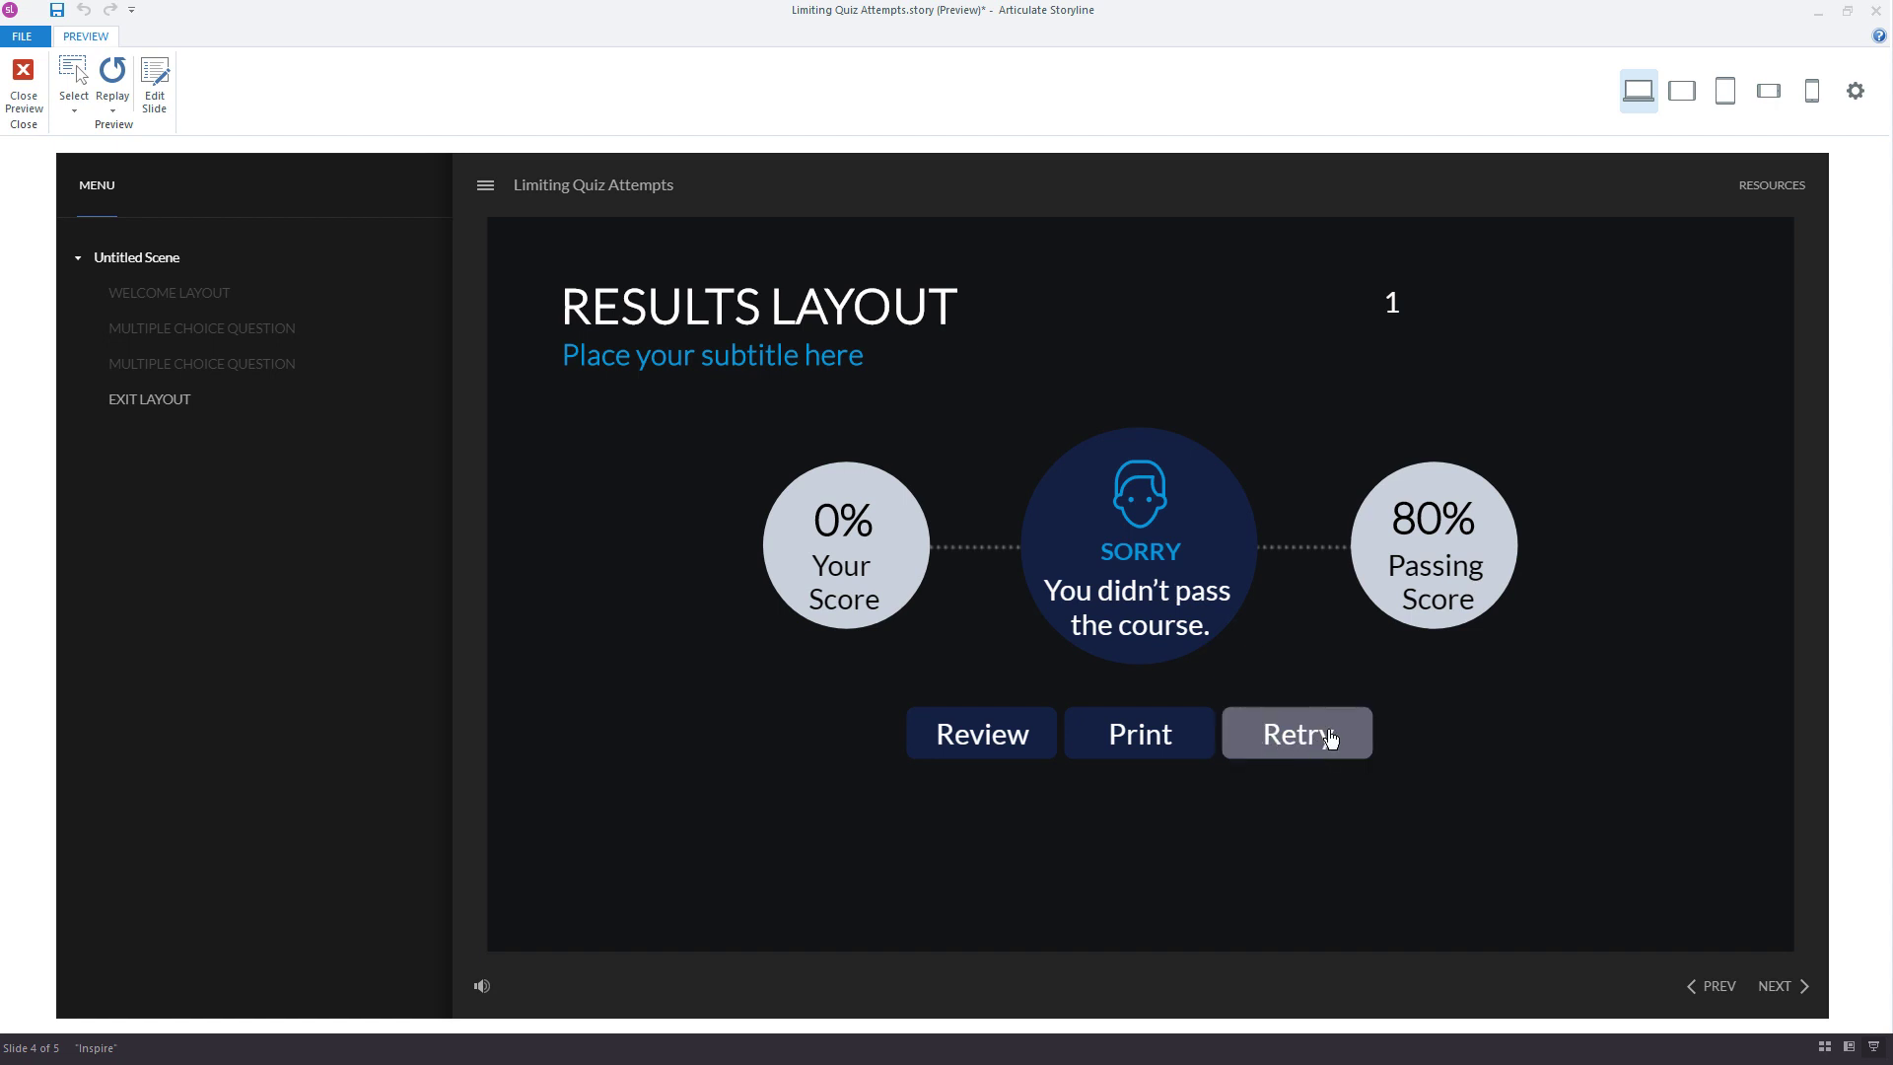
click(1329, 738)
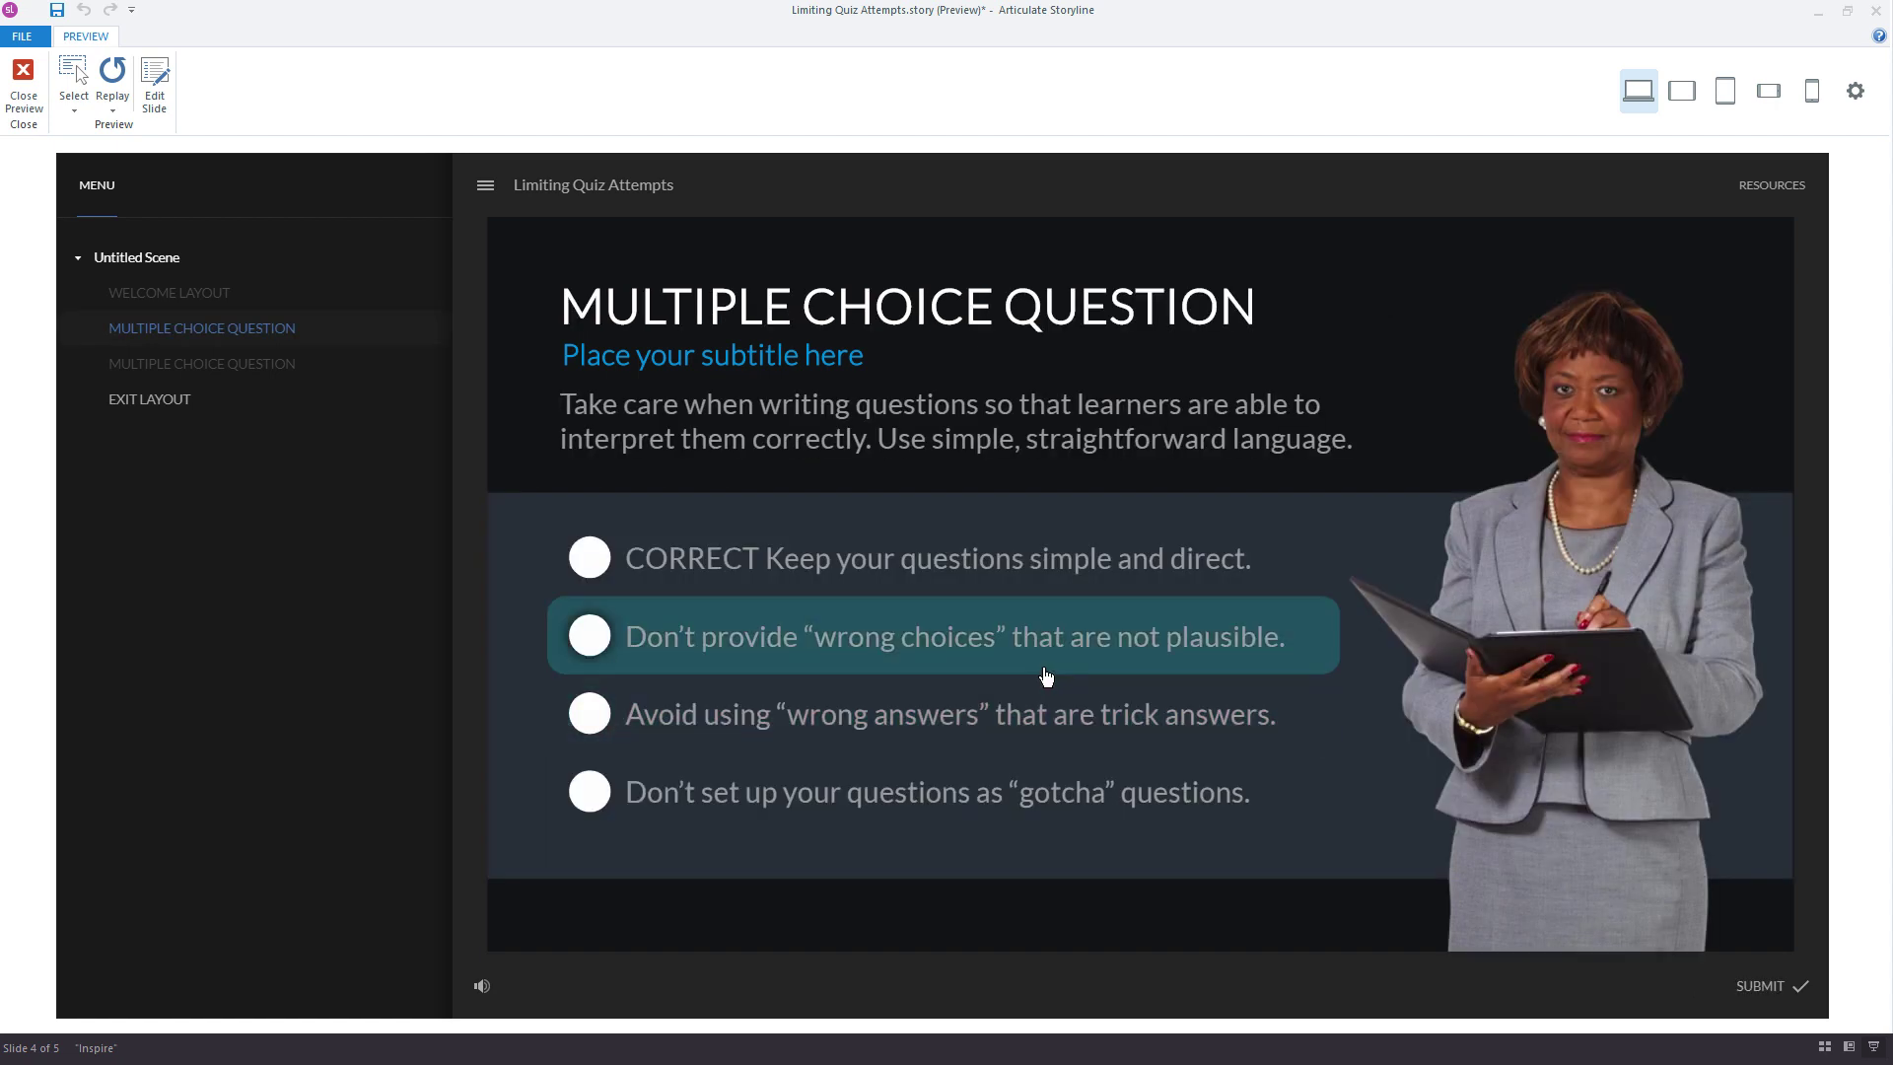
click(1233, 638)
click(1762, 986)
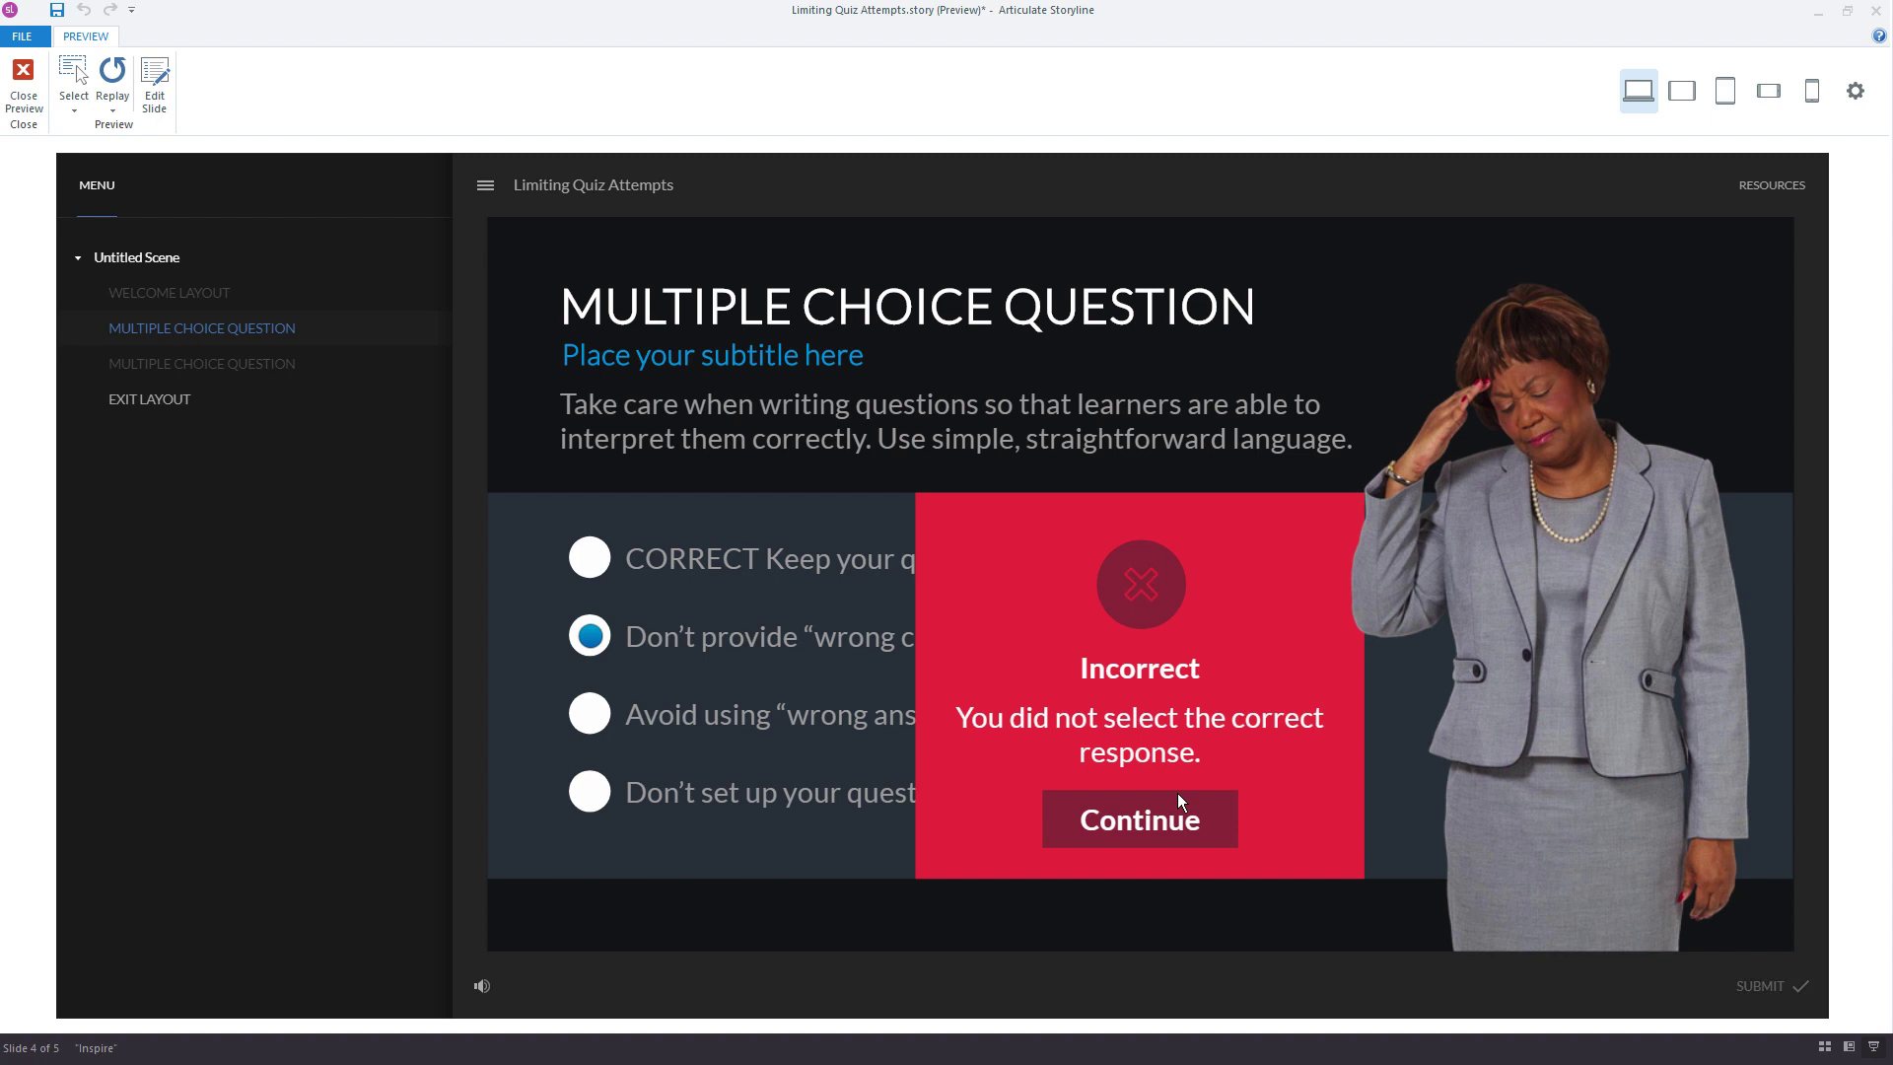
click(1111, 800)
click(797, 779)
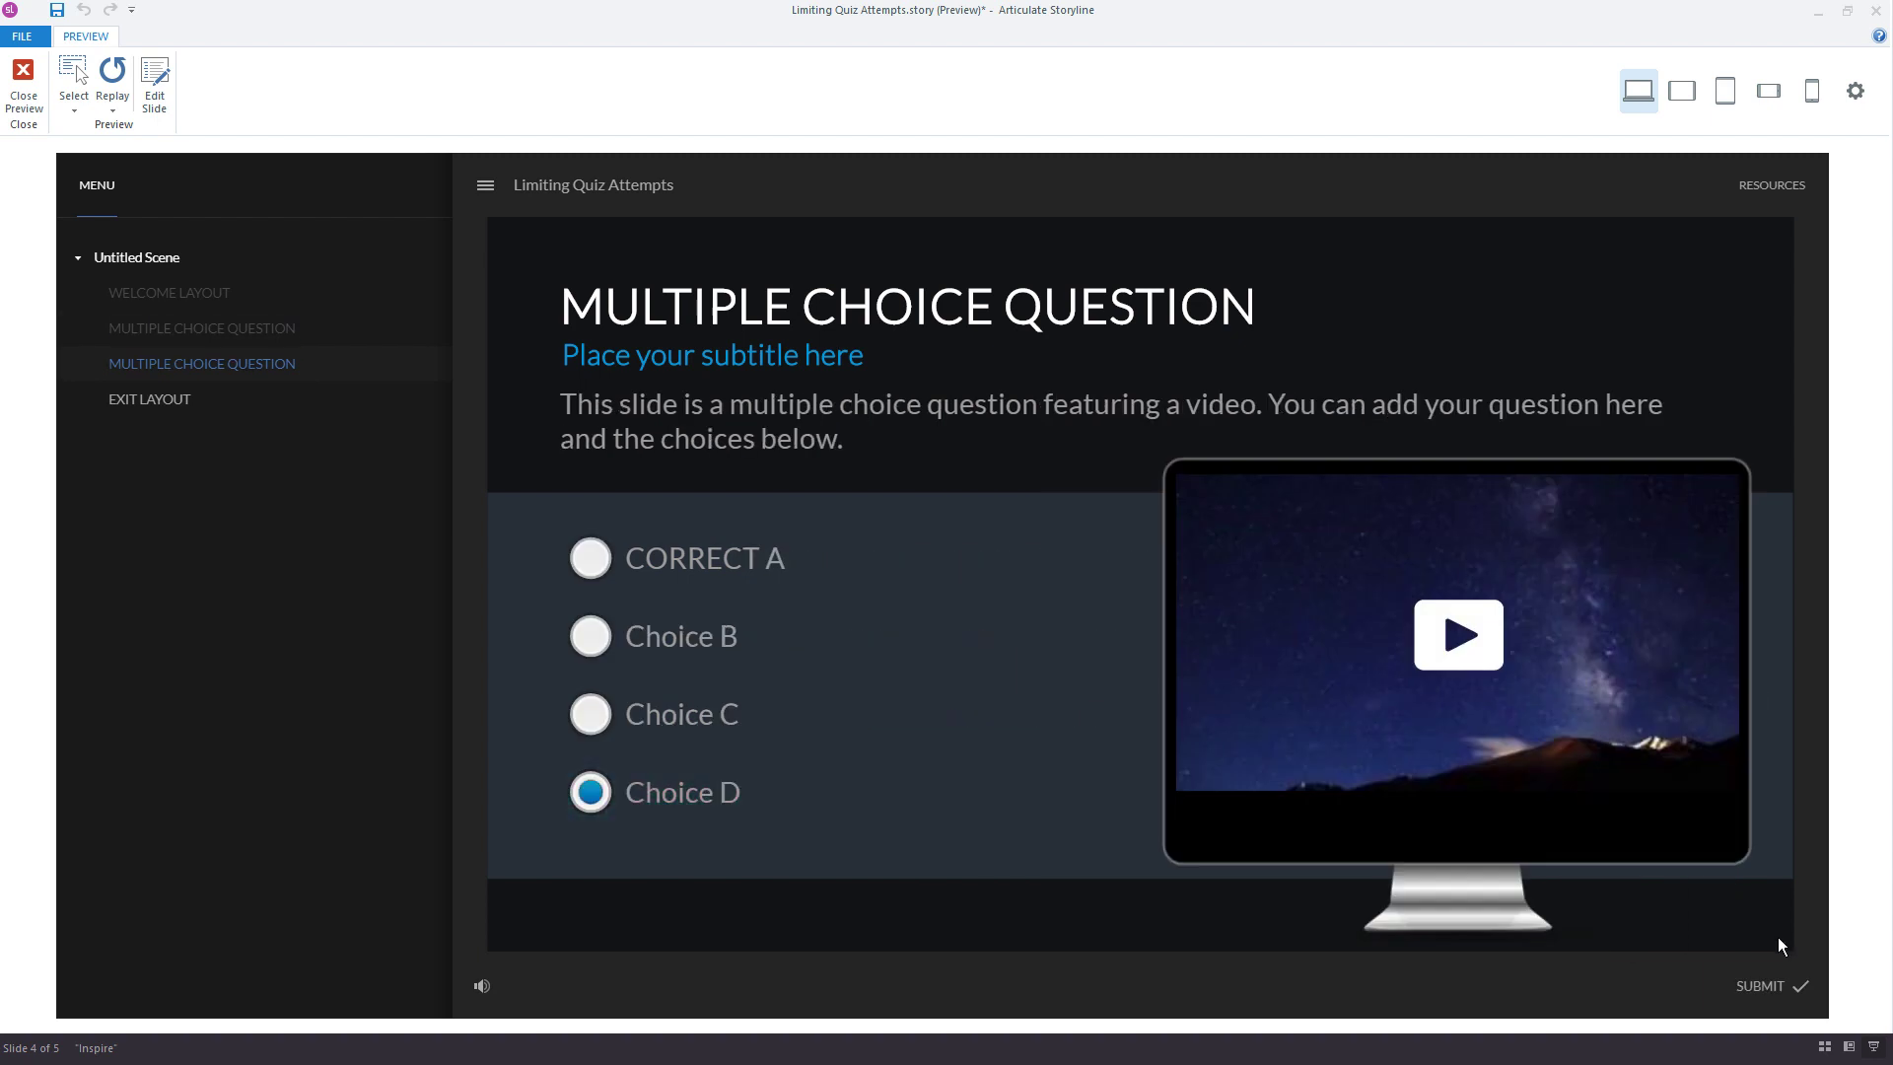
click(1764, 986)
Step: Reach the results slide, visit the exit slide and return, confirming Retry stays disabled at 2 attempts
click(1448, 751)
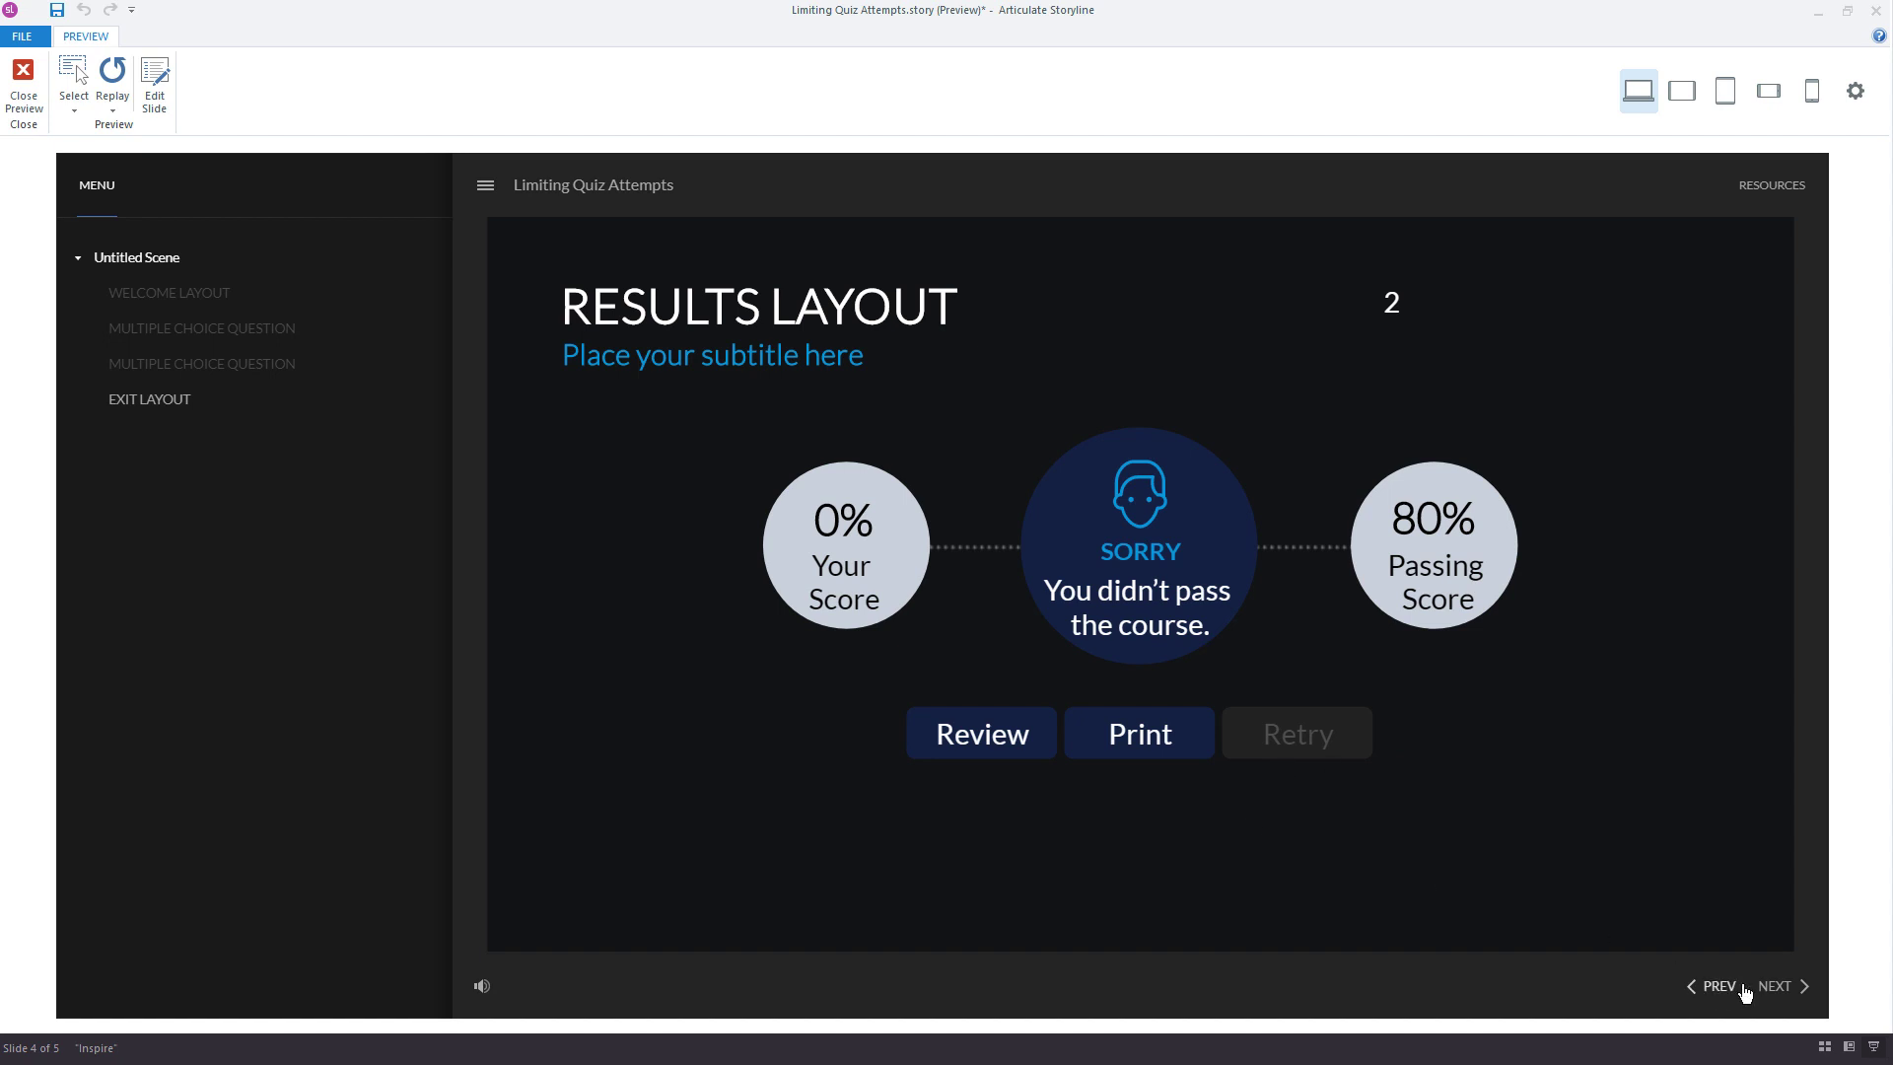
click(1774, 987)
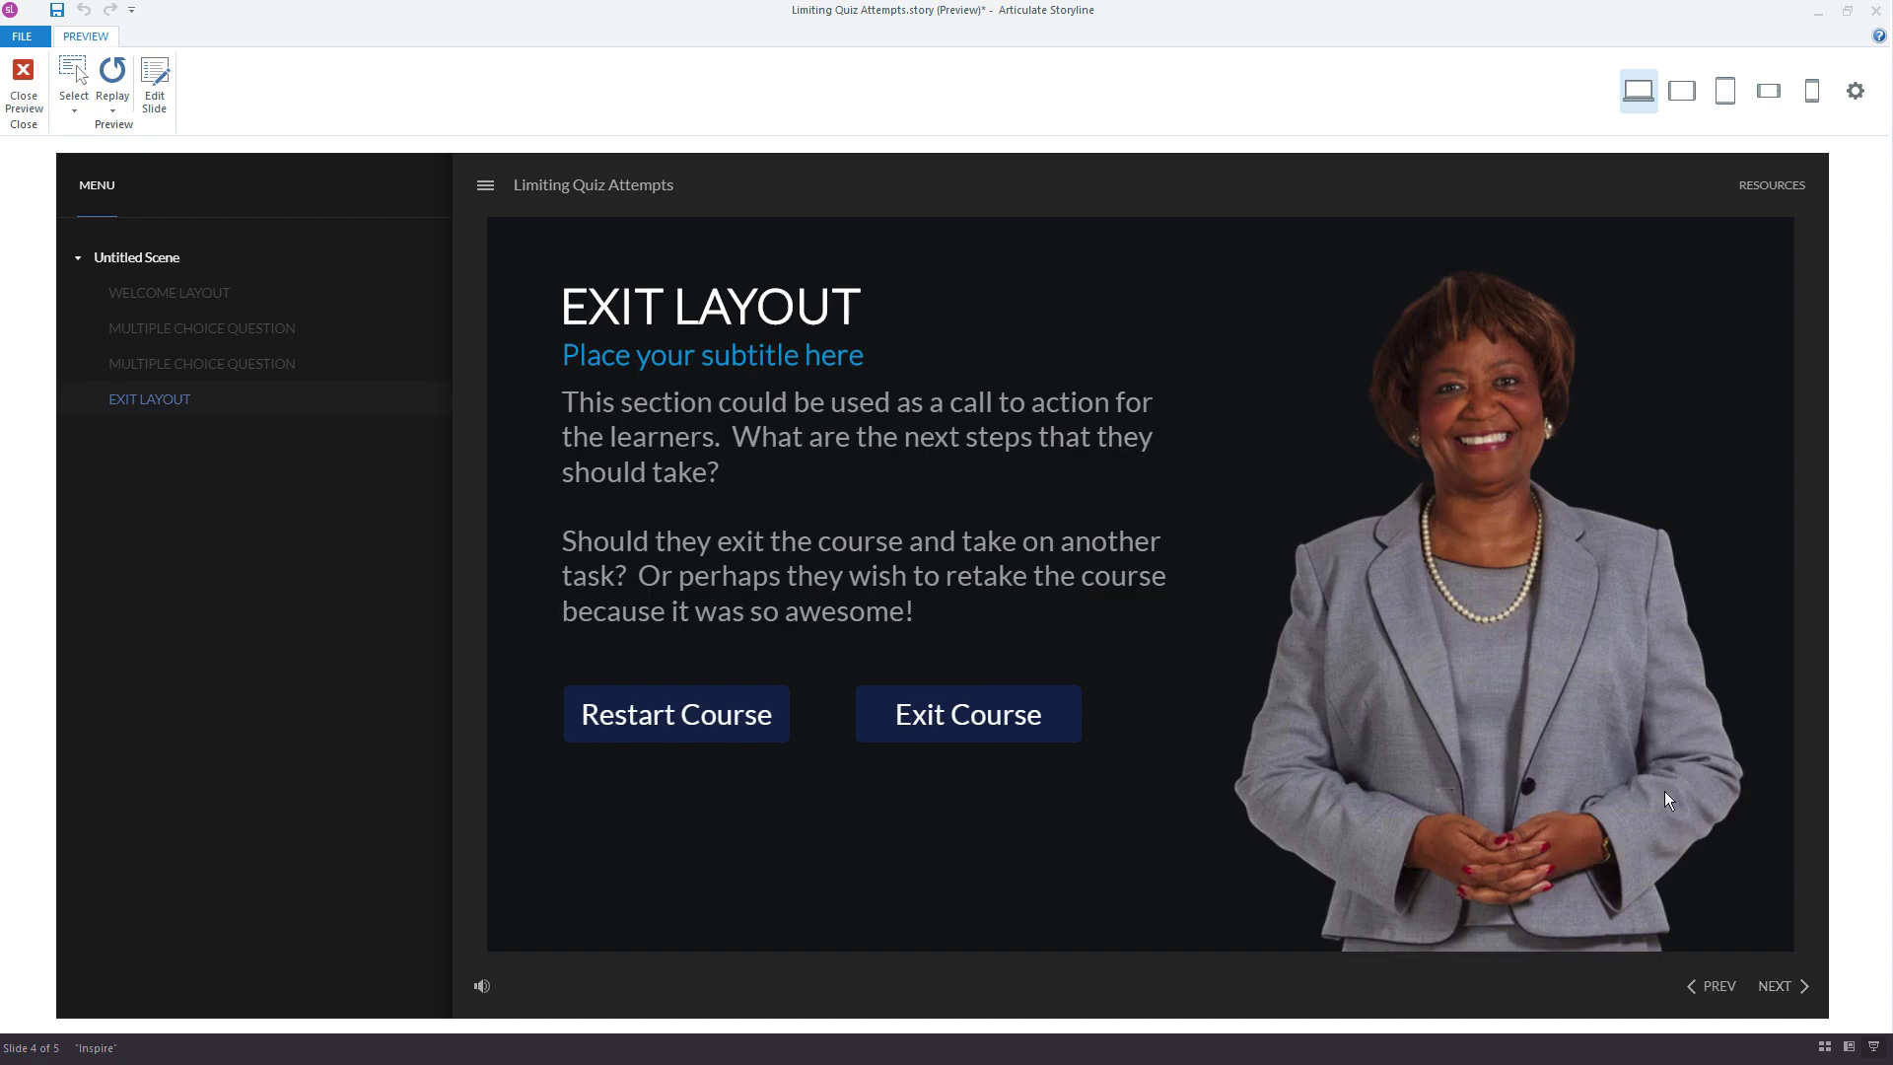
click(1723, 991)
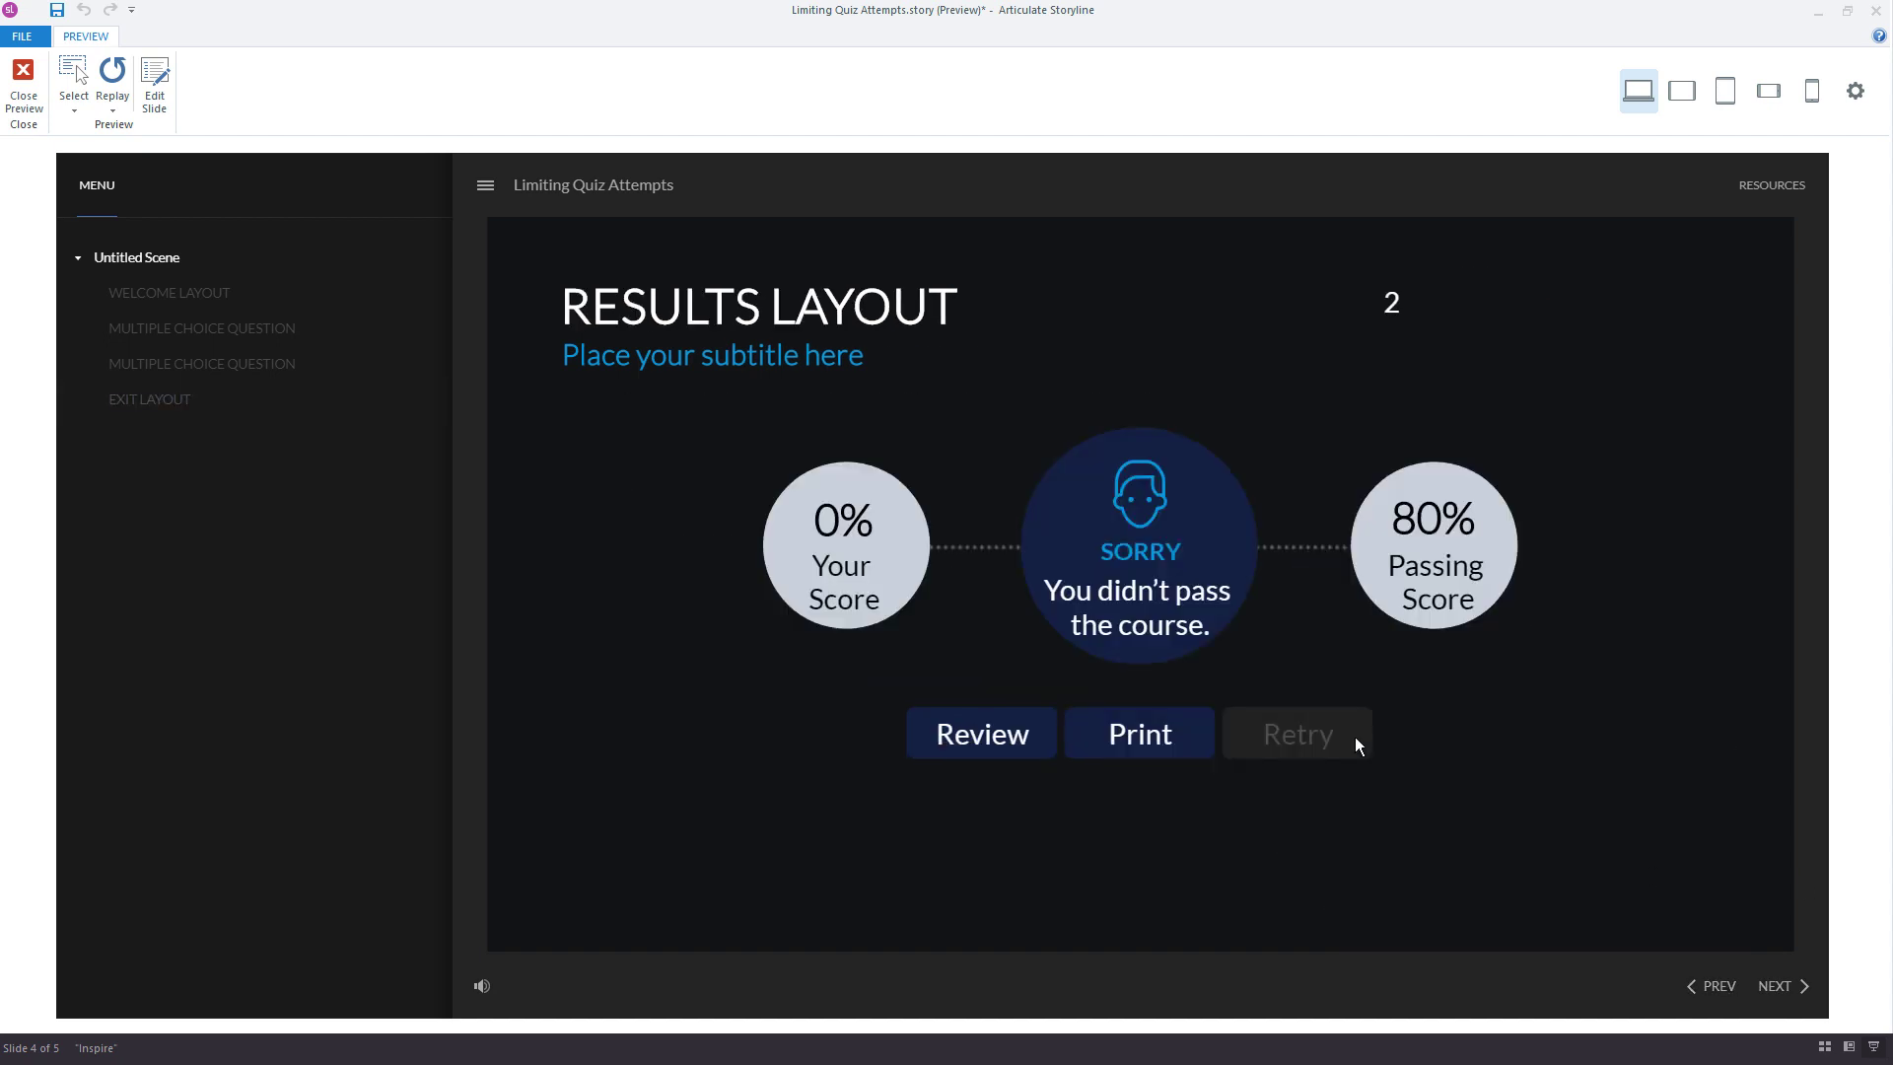